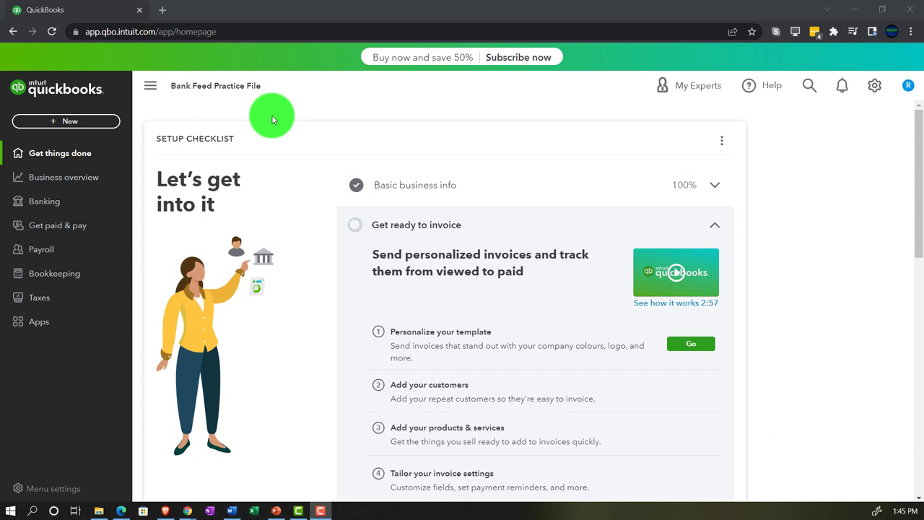
- Enlarge the page and examine the settings options, comparing the practice file with the sample company in Edge
key(ctrl+plus)
key(ctrl+plus)
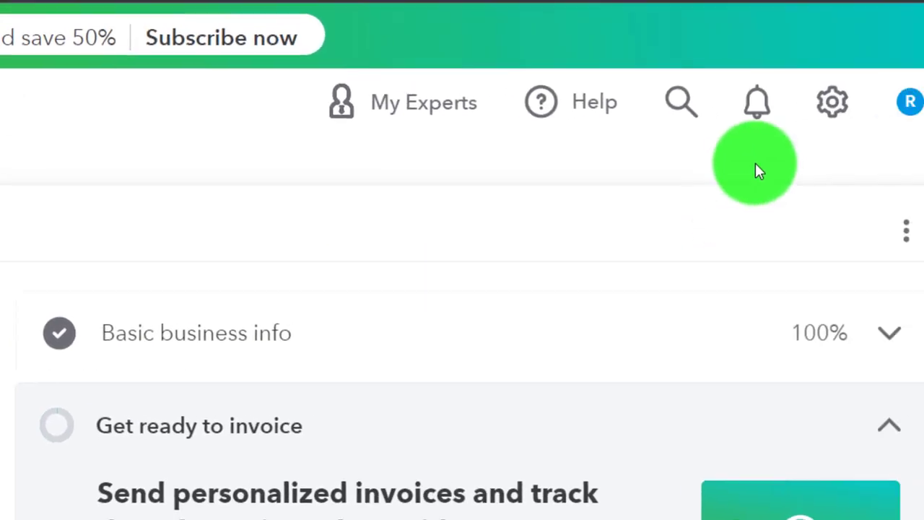
click(848, 99)
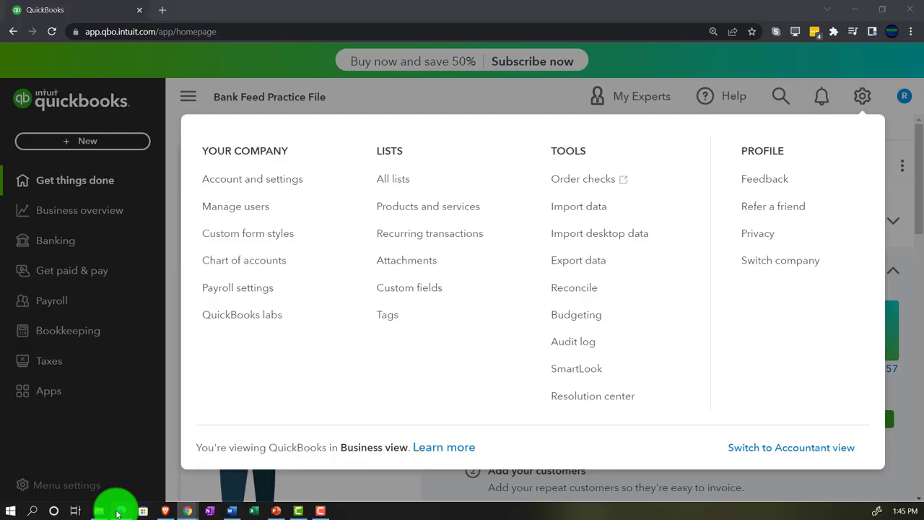
click(117, 512)
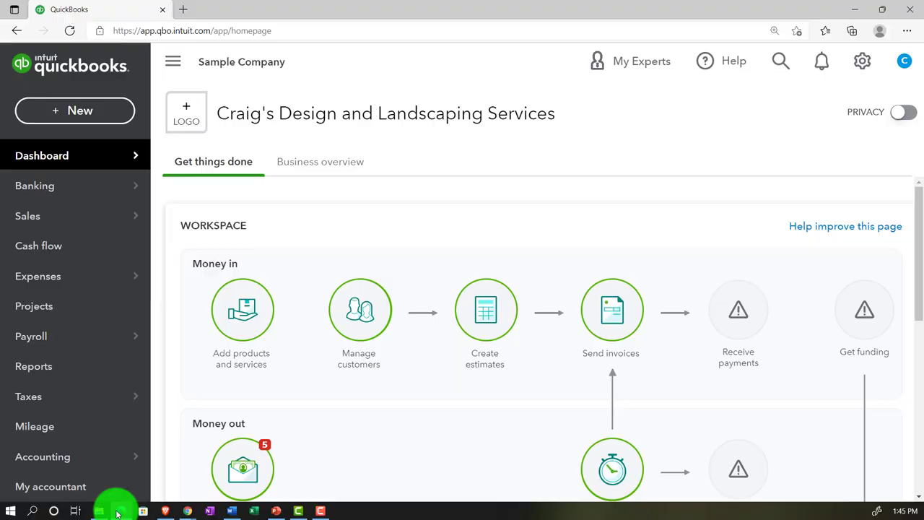
click(117, 512)
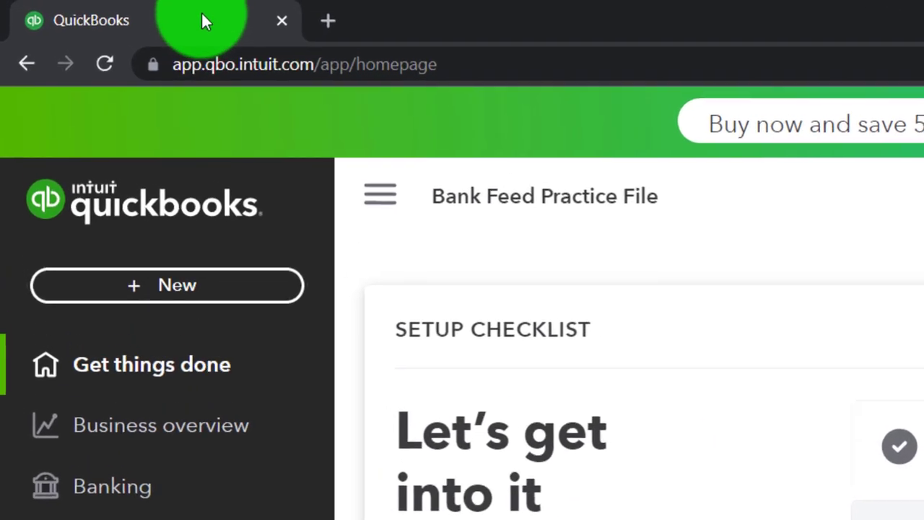
- Duplicate the QuickBooks home page browser tab twice
right_click(99, 10)
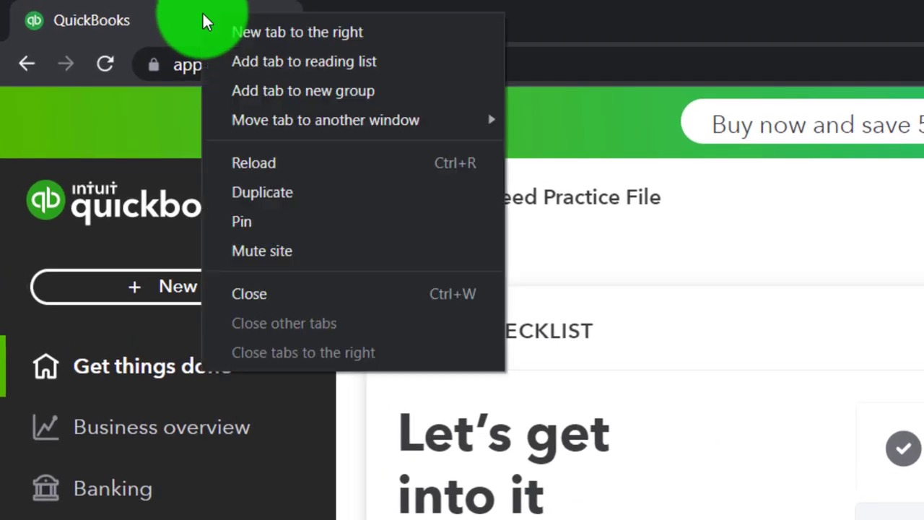
click(253, 192)
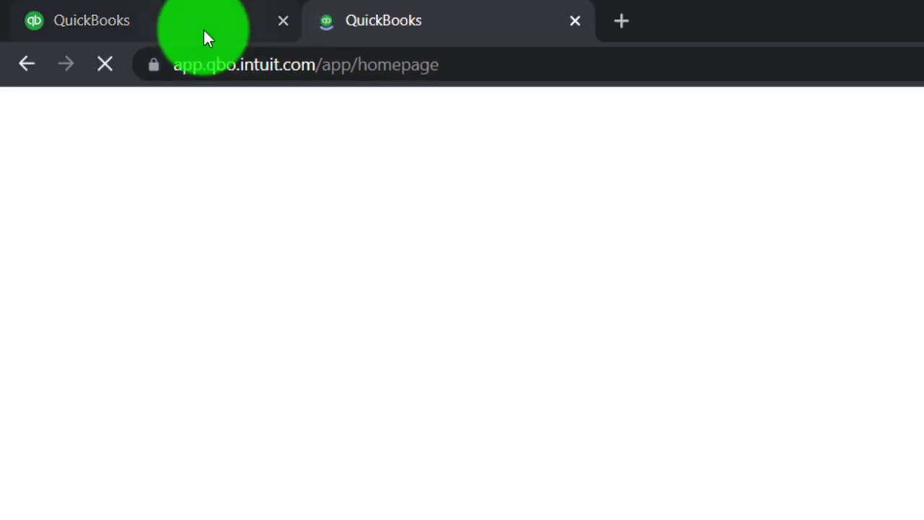
click(204, 33)
right_click(204, 32)
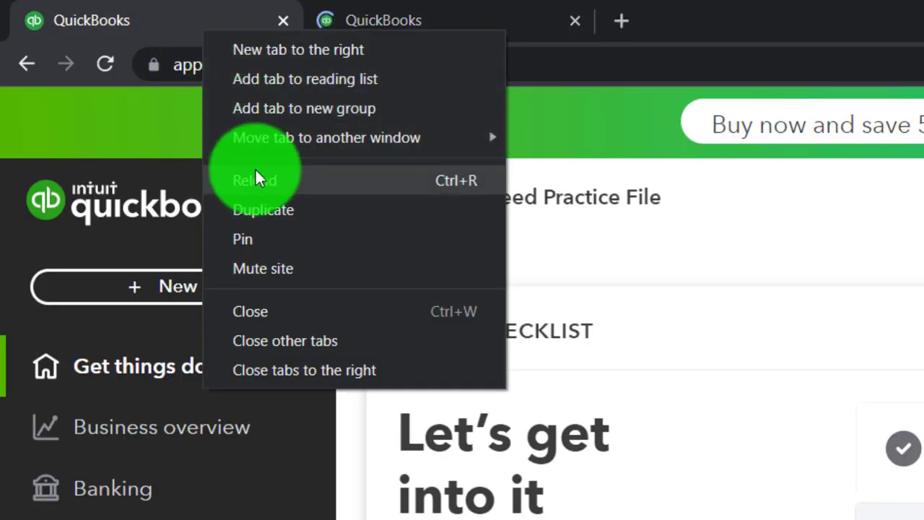
click(261, 208)
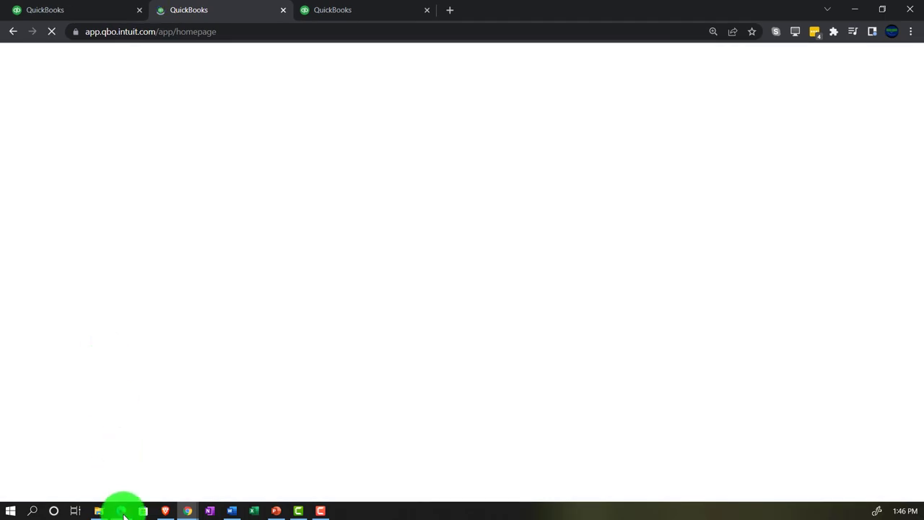
- Locate Reports in the sample company's navigation in Edge and return to the practice file in Chrome
click(122, 510)
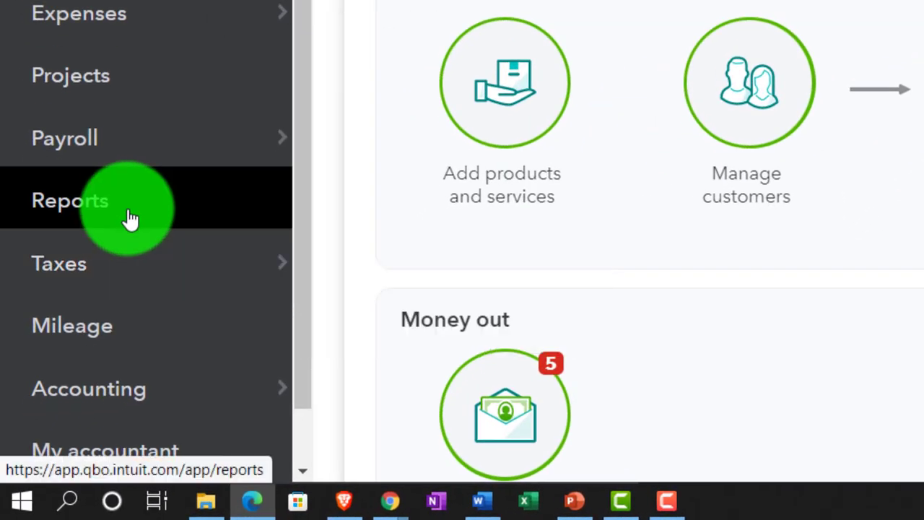
click(247, 501)
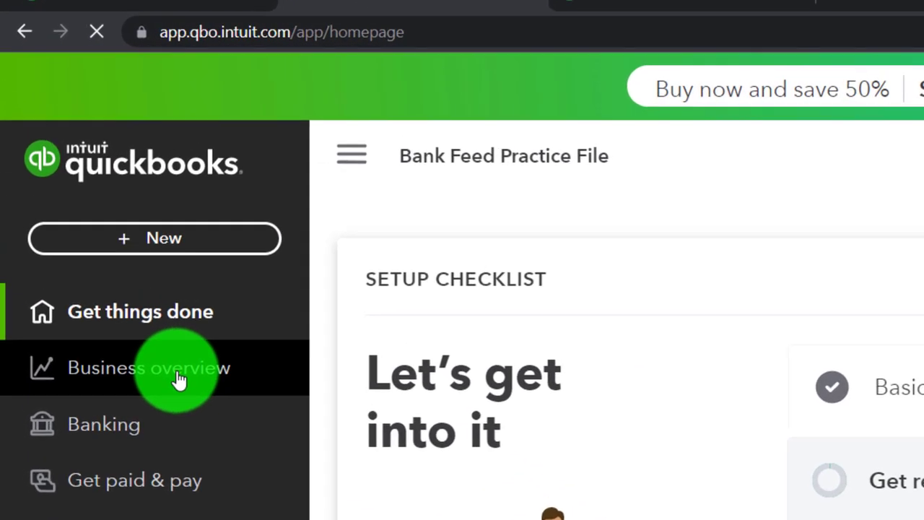
- Open the favorite Balance Sheet report from the business overview reports, with the navigation pane collapsed
click(179, 380)
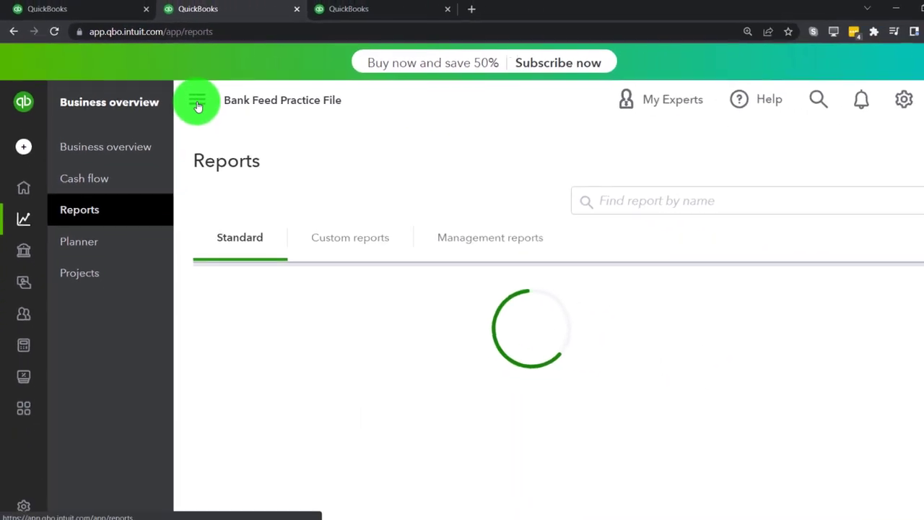
click(202, 107)
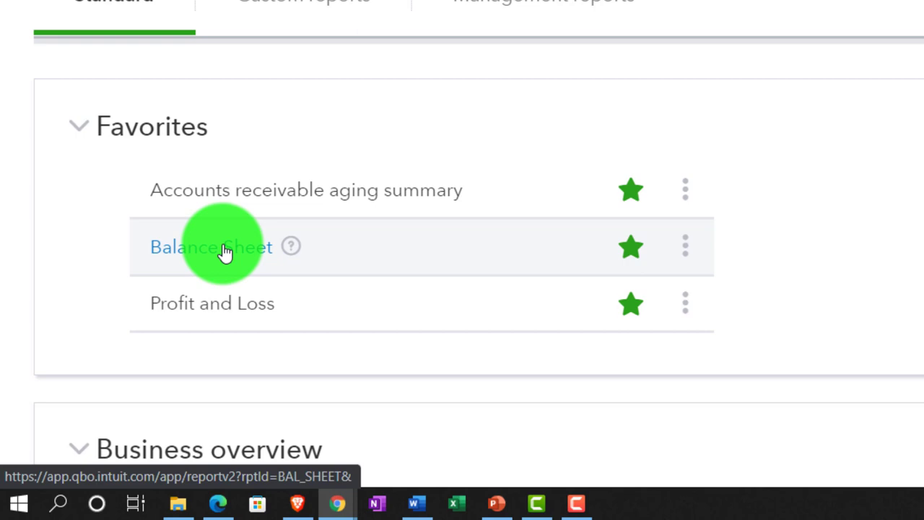
click(225, 249)
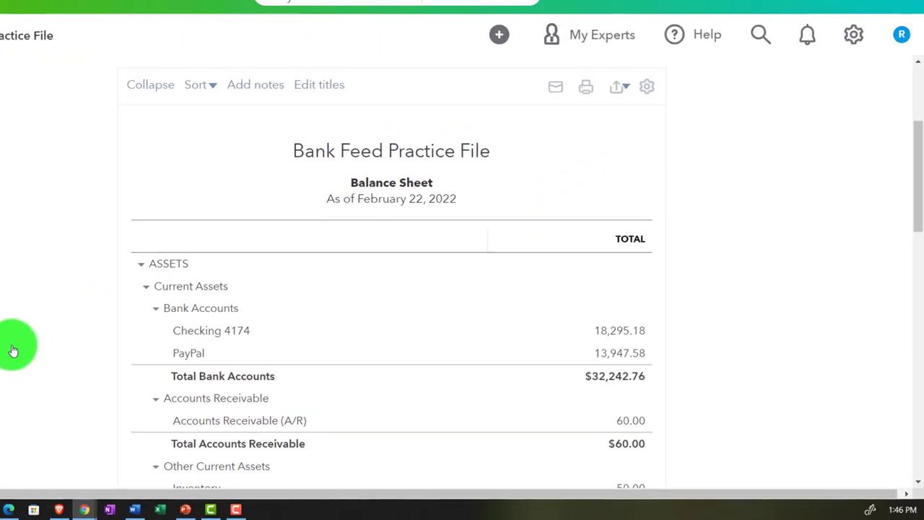
- Set the Balance Sheet report period to 09/01/2021 through 11/30/2021
scroll(29, 311, up, 3)
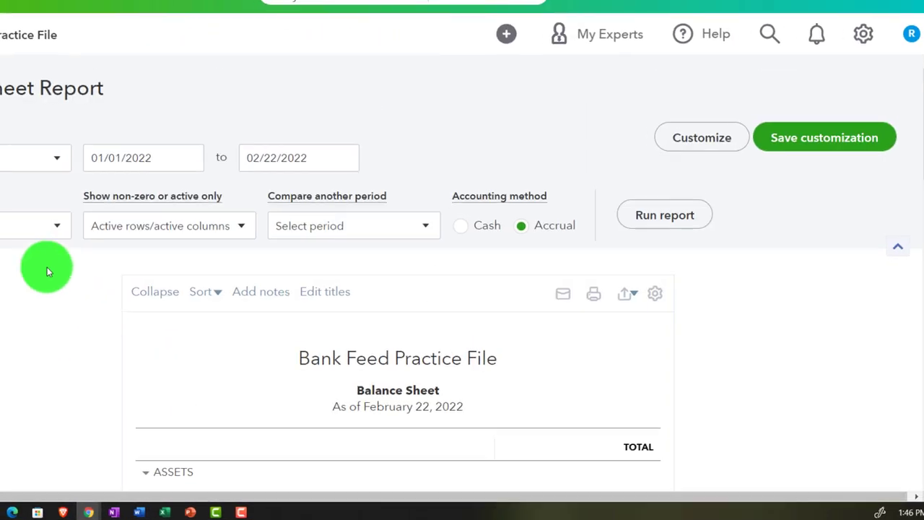
drag(153, 155, 58, 157)
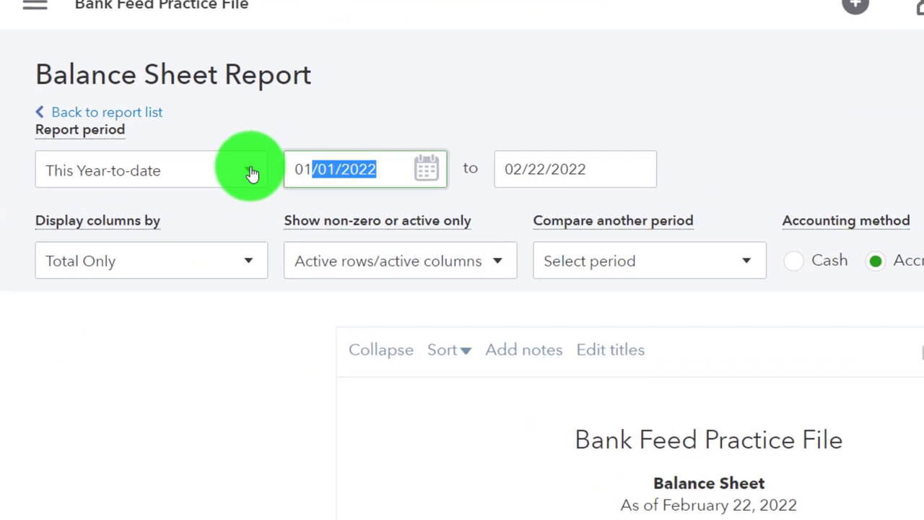
drag(251, 174, 219, 431)
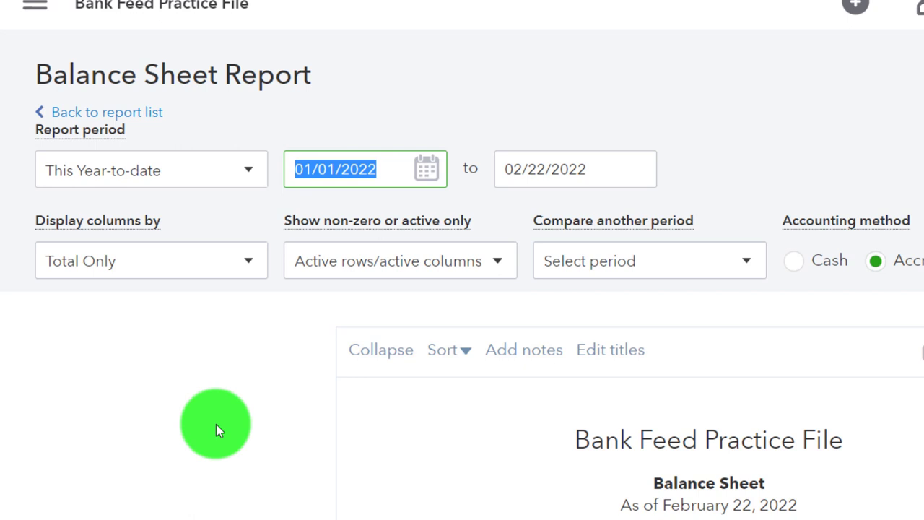
text(09)
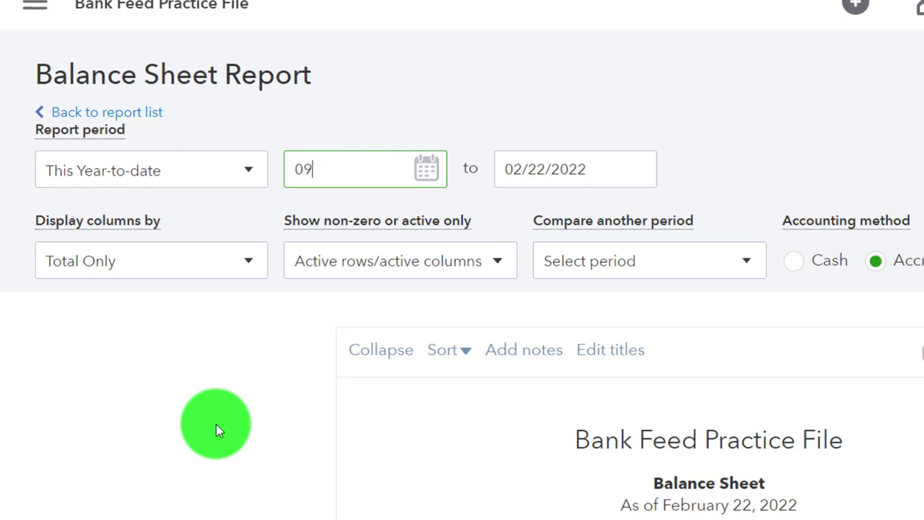
text(/01/2021)
key(Tab)
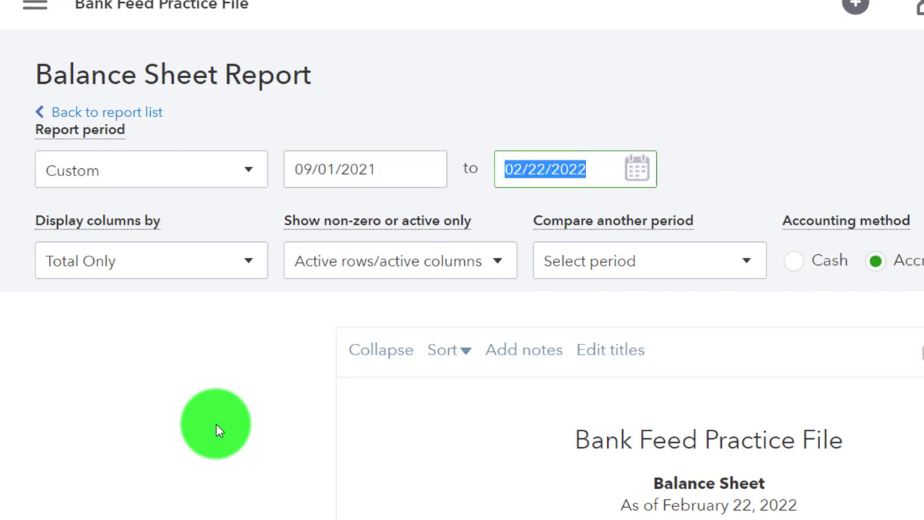
text(11)
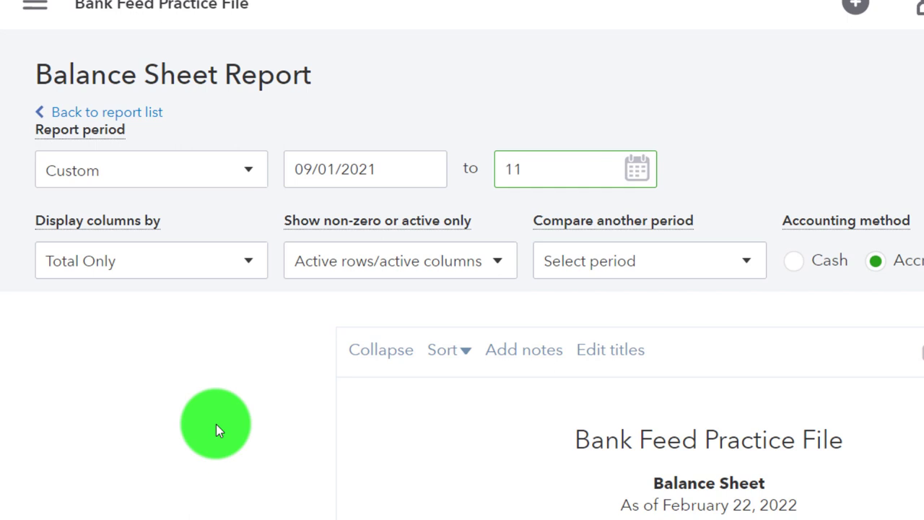
text(/30/2021)
key(Tab)
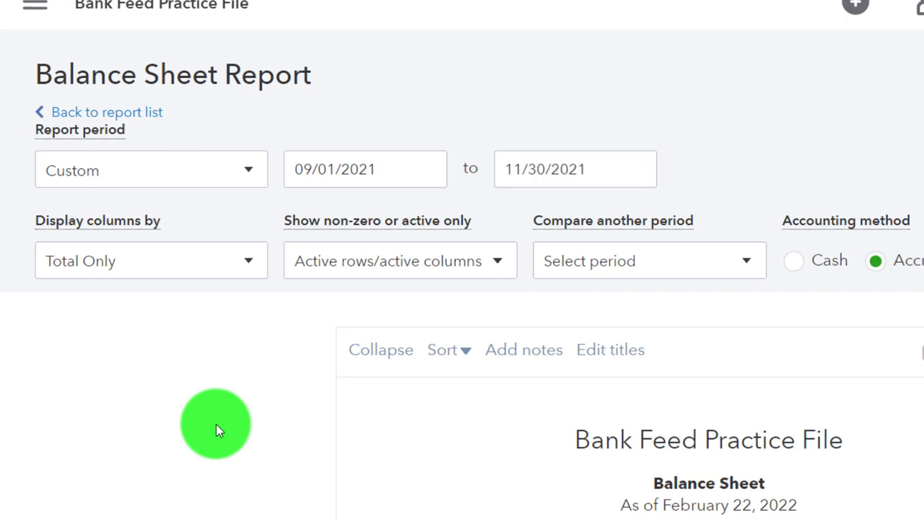
- Run the Balance Sheet with columns displayed by Months and review its account balances
click(249, 267)
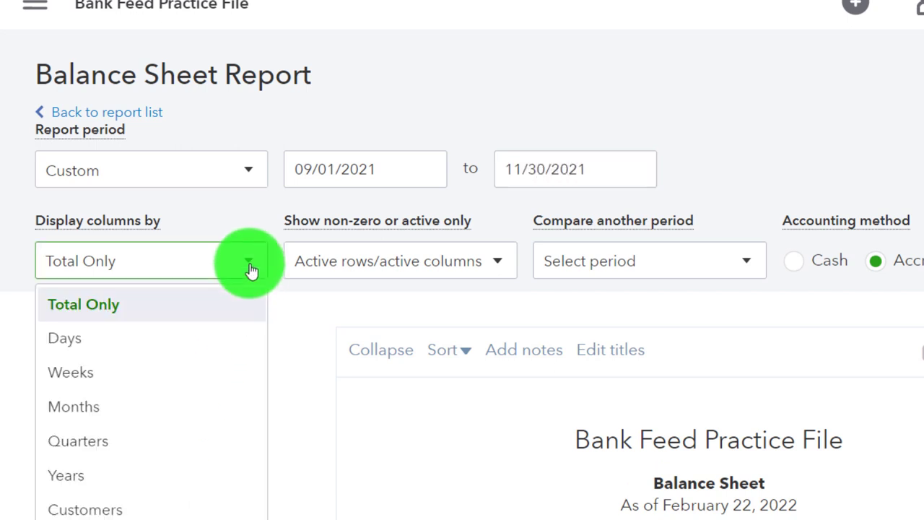
click(177, 399)
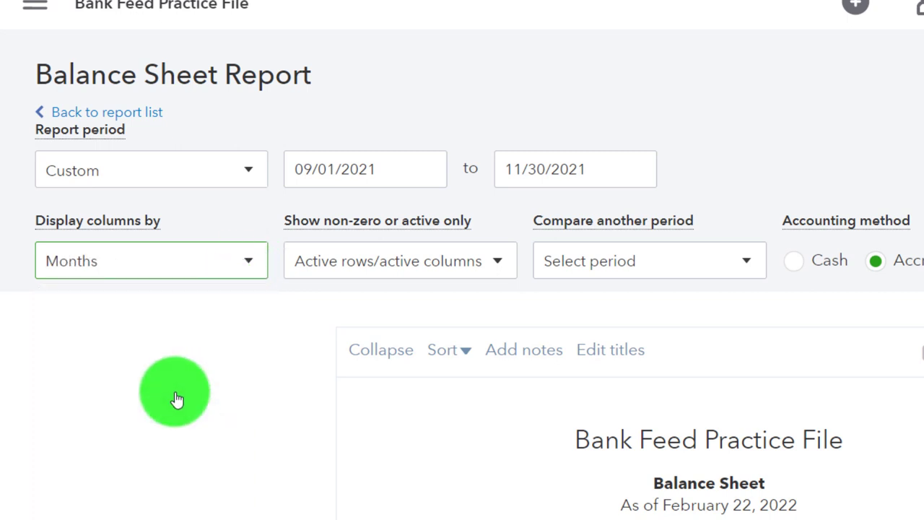
click(532, 247)
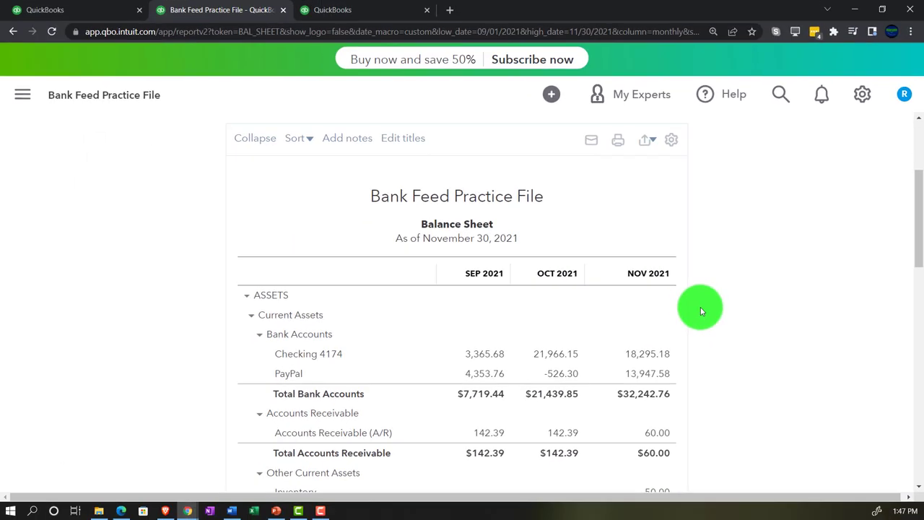
scroll(701, 307, down, 4)
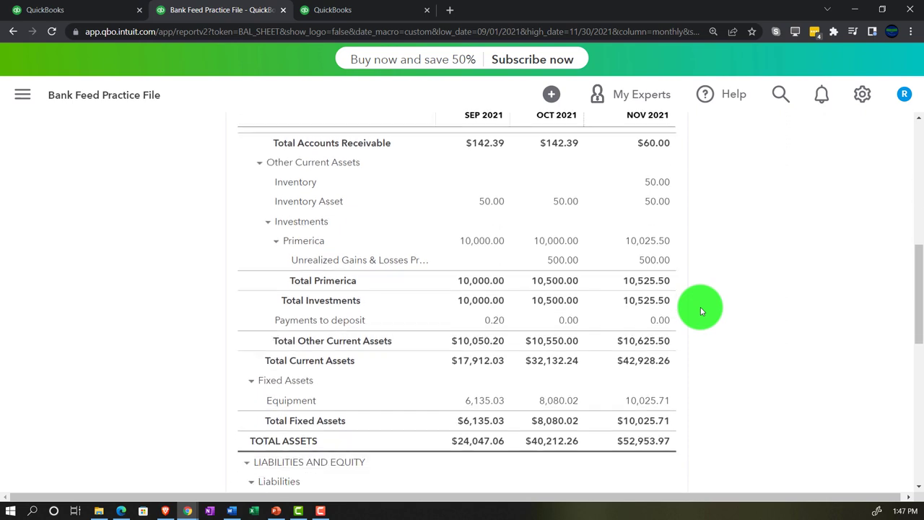
scroll(700, 307, down, 2)
scroll(701, 307, up, 4)
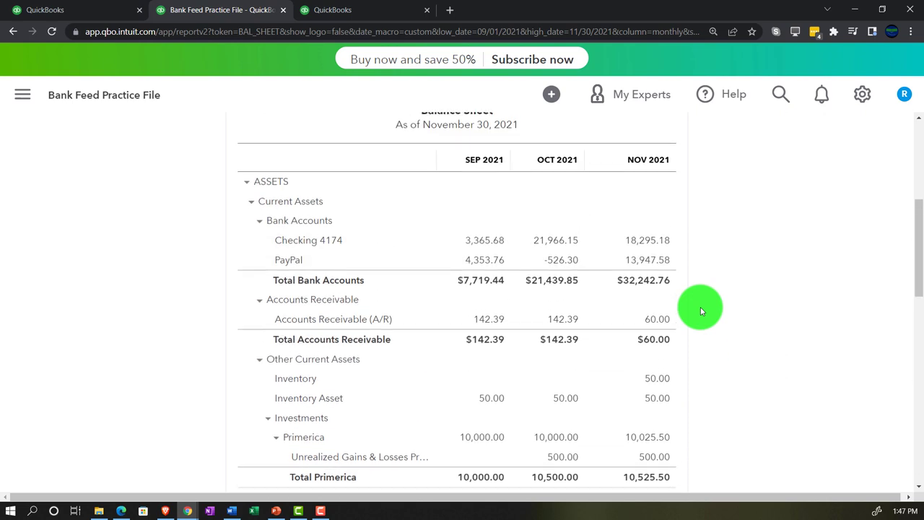
scroll(700, 311, up, 1)
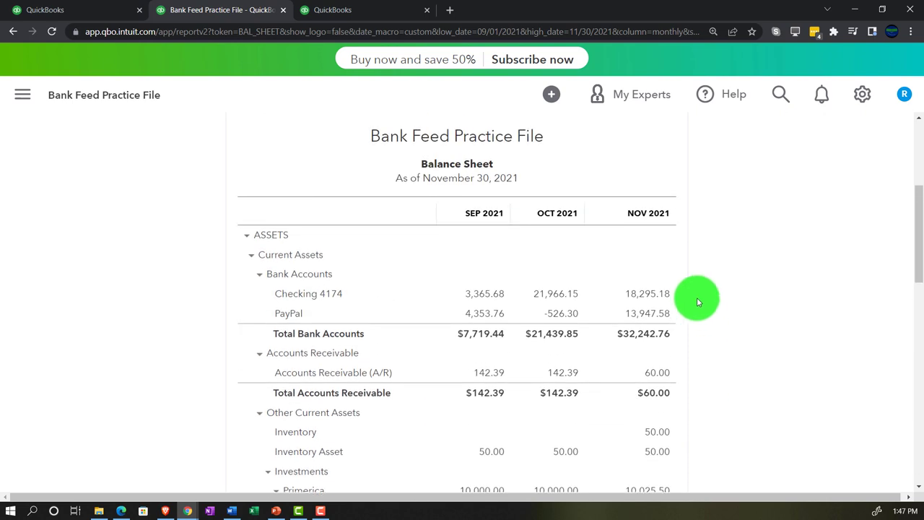
- Open the favorite Profit and Loss report in the third browser tab, with the navigation pane collapsed
click(347, 11)
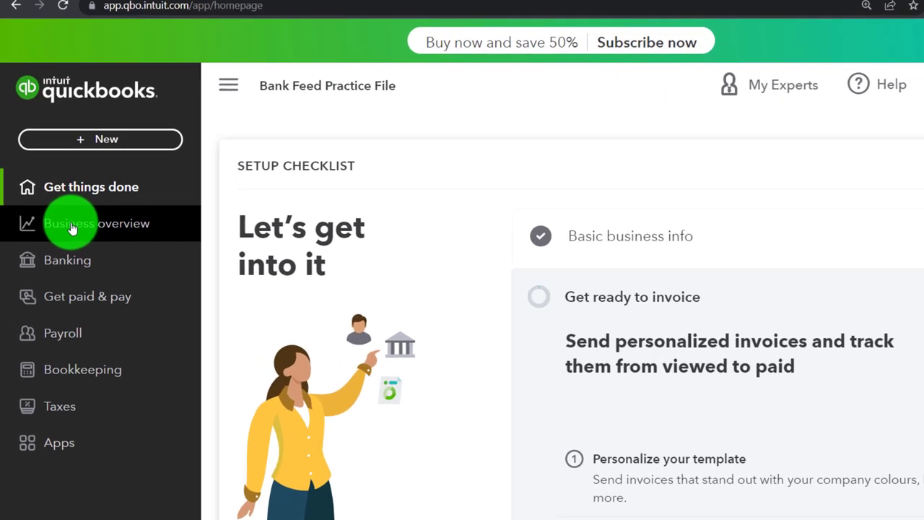
click(59, 214)
click(99, 256)
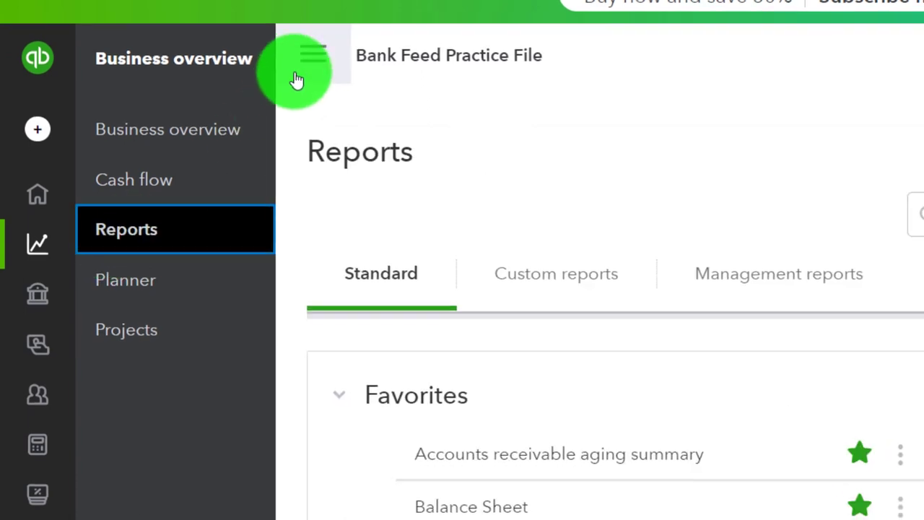
click(315, 54)
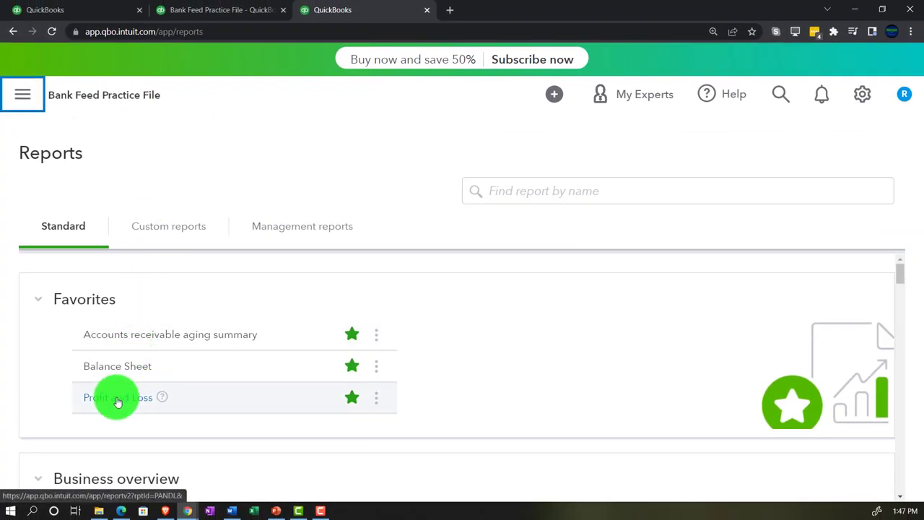
click(118, 401)
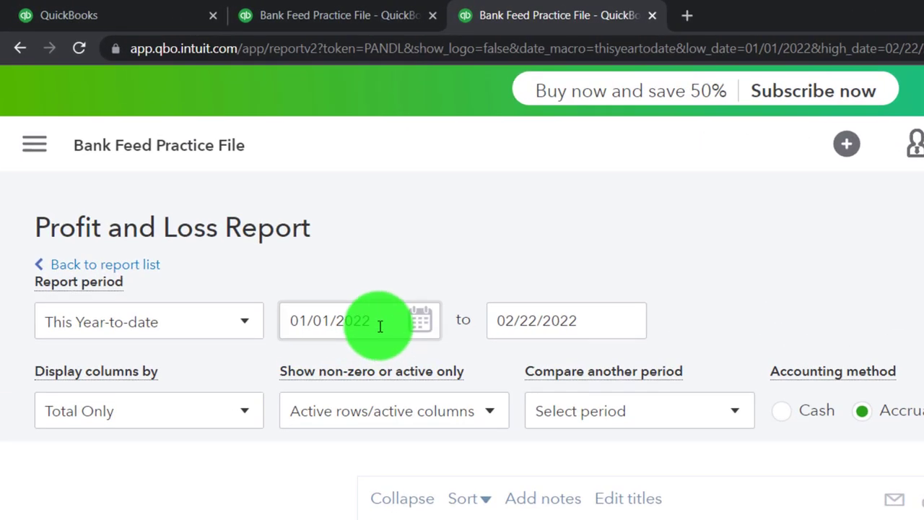
- Set the Profit and Loss report period to 09/01/2021 through 11/30/2021
click(336, 287)
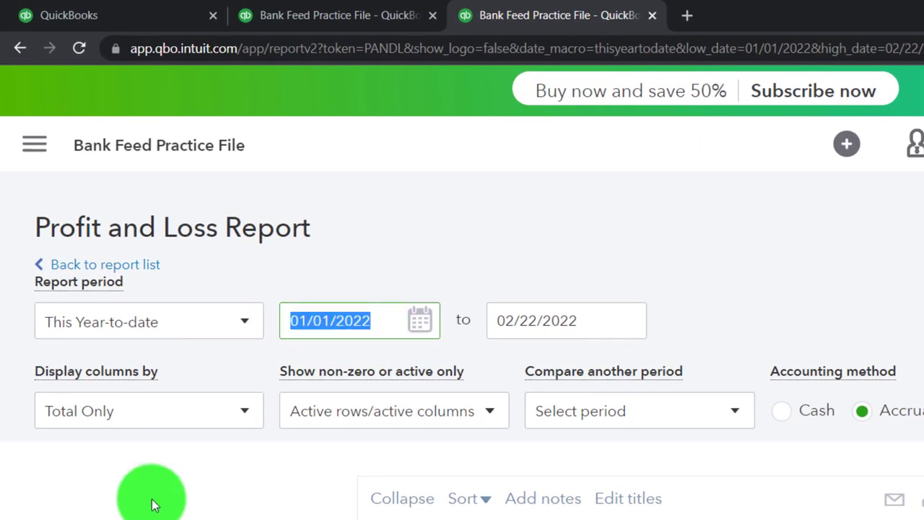
text(09/01/)
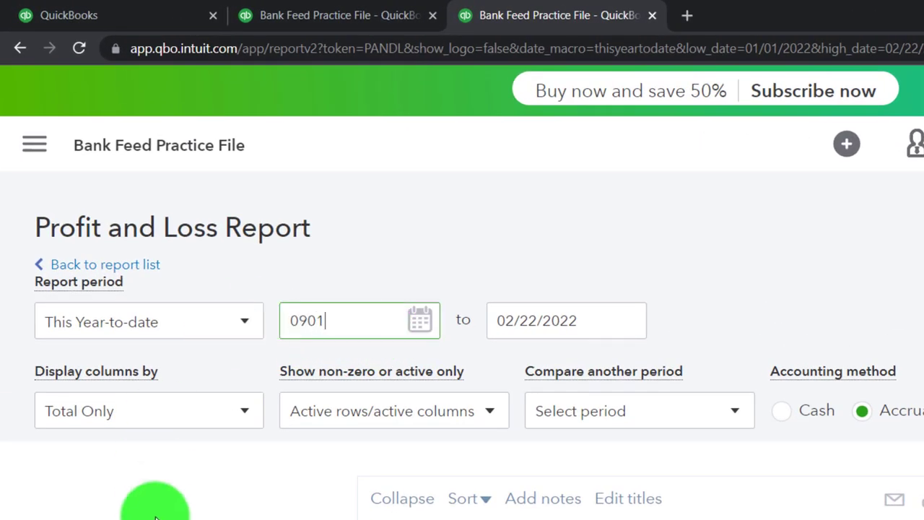
text(2021)
key(Tab)
text(11/30/)
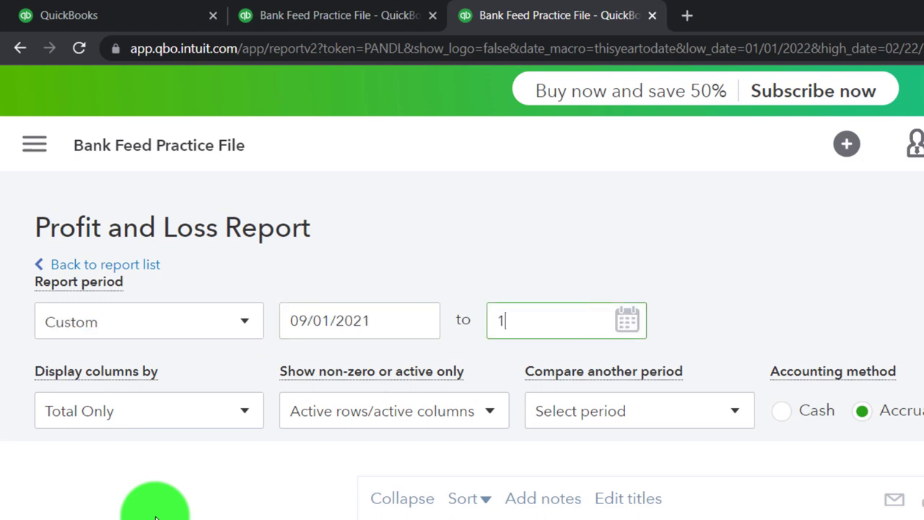
text(2021)
click(158, 509)
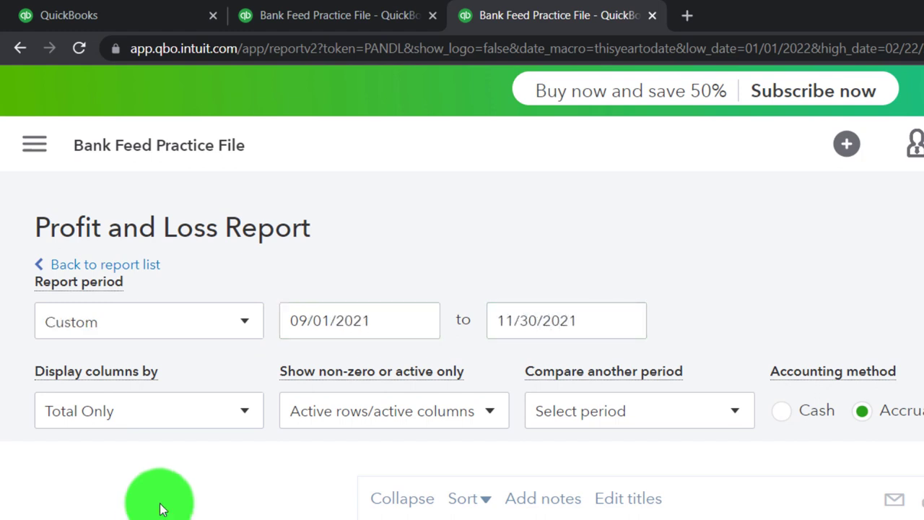
- Run the Profit and Loss report with columns displayed by Months and review its income and expense lines
click(253, 415)
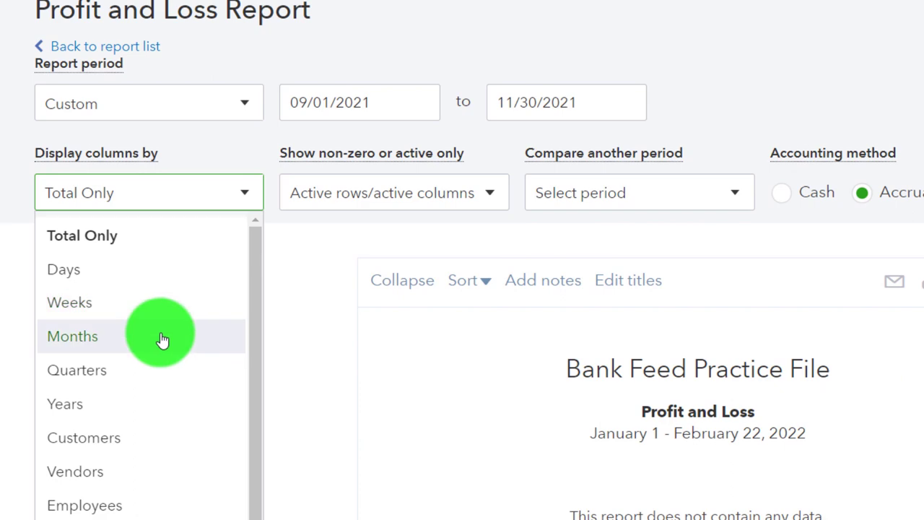
click(163, 339)
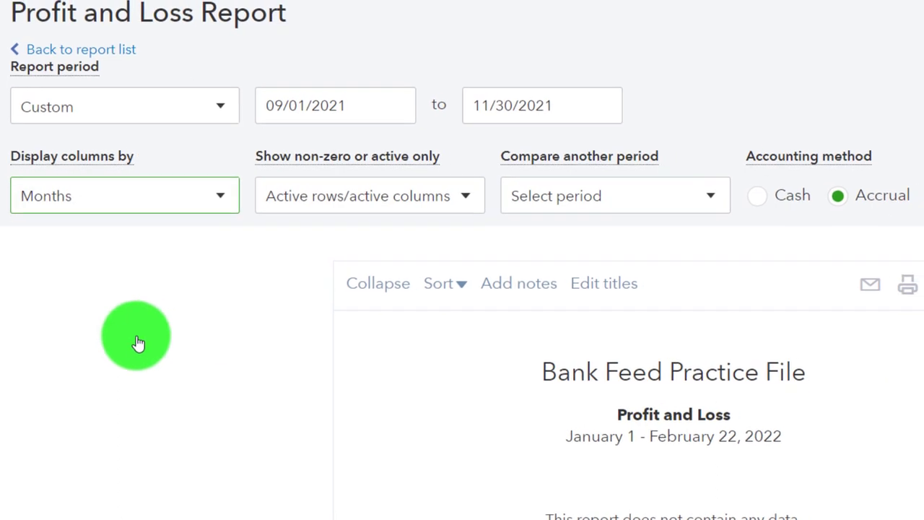
click(600, 254)
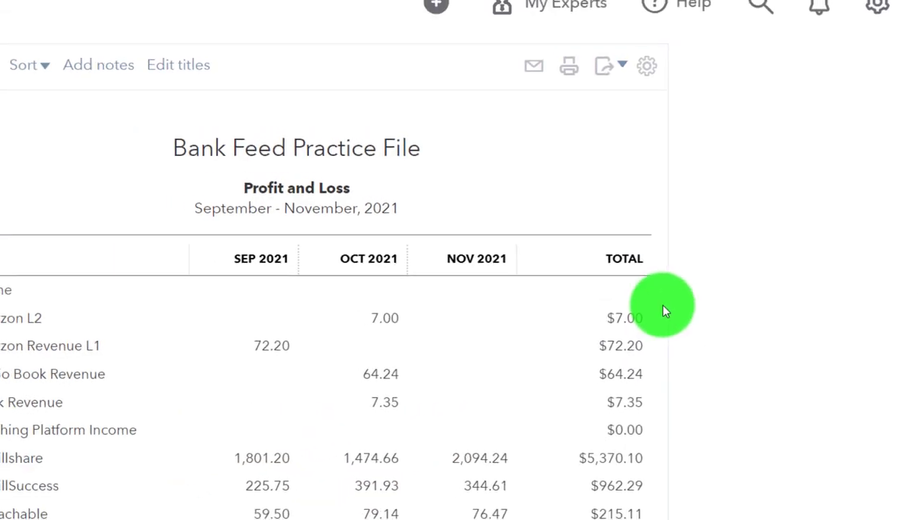
scroll(712, 309, down, 5)
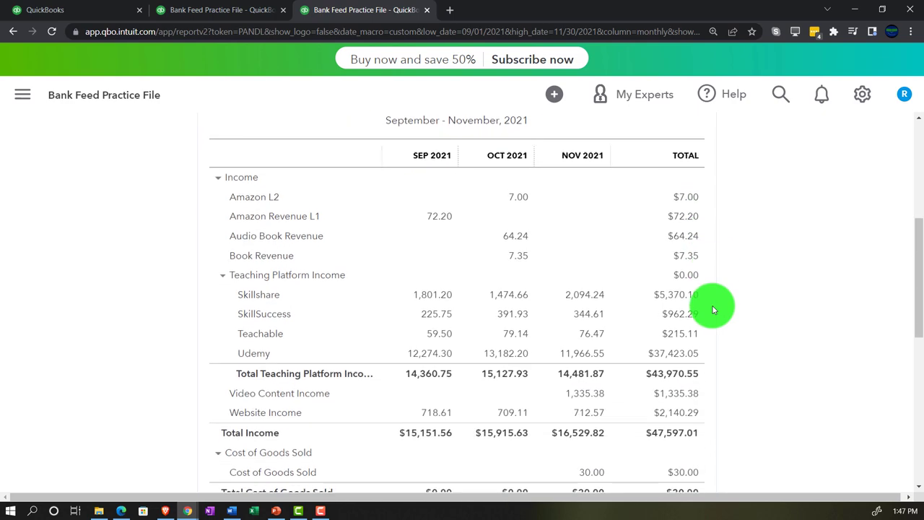
scroll(713, 310, down, 5)
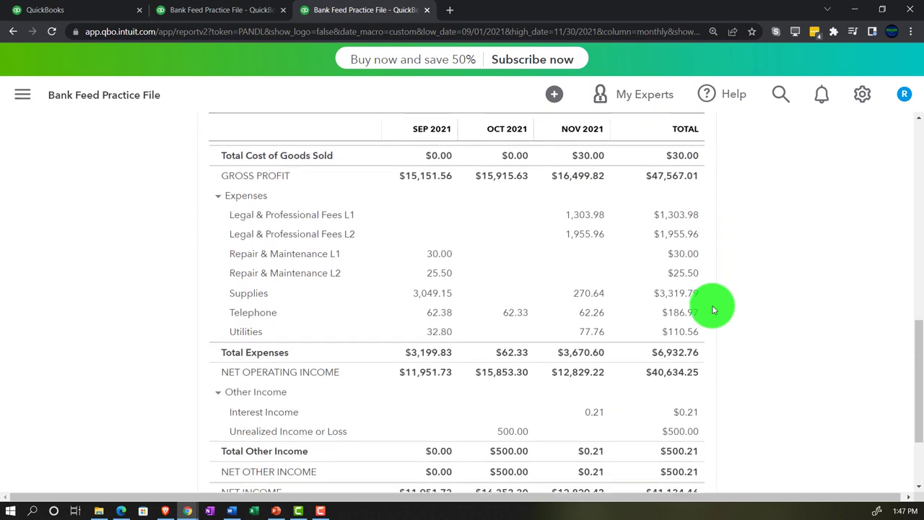
scroll(712, 309, up, 10)
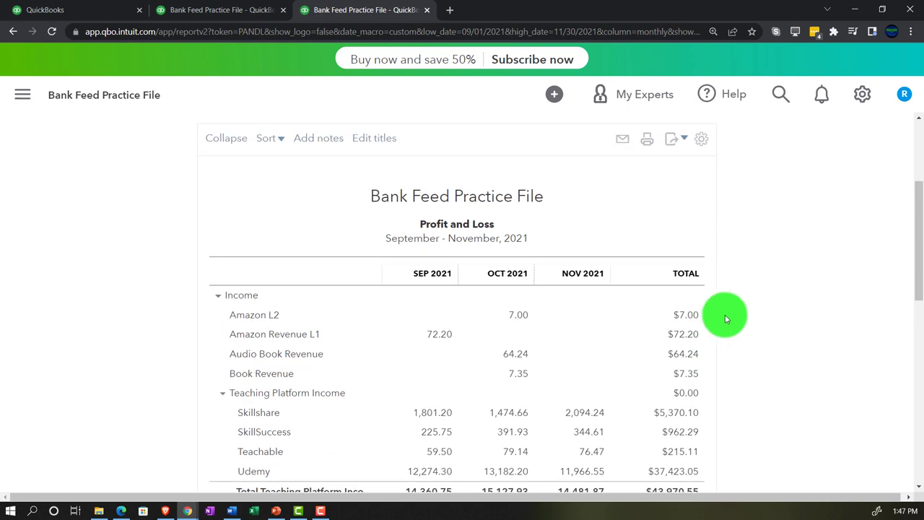
- Return to the first browser tab and open the bank transactions page
click(96, 12)
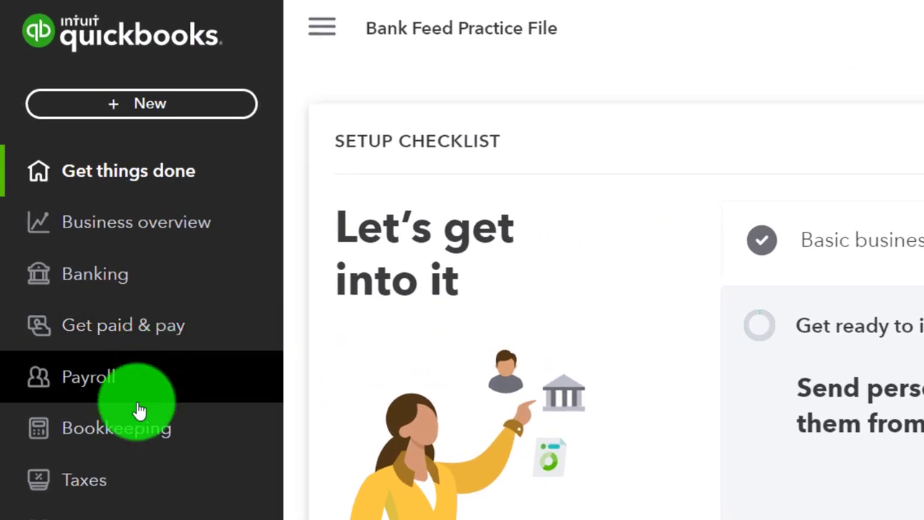
click(131, 433)
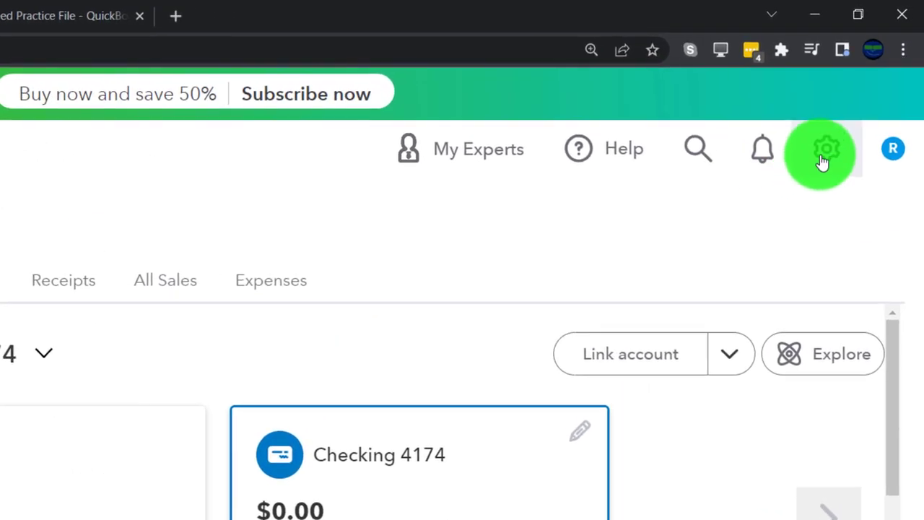
- Switch the company file to Accountant view and collapse the navigation pane on the Banking page
click(823, 161)
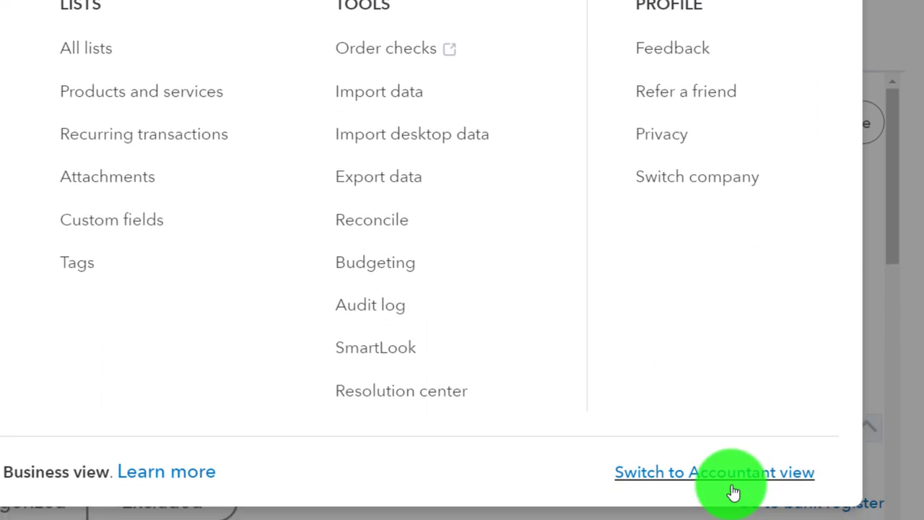
click(733, 480)
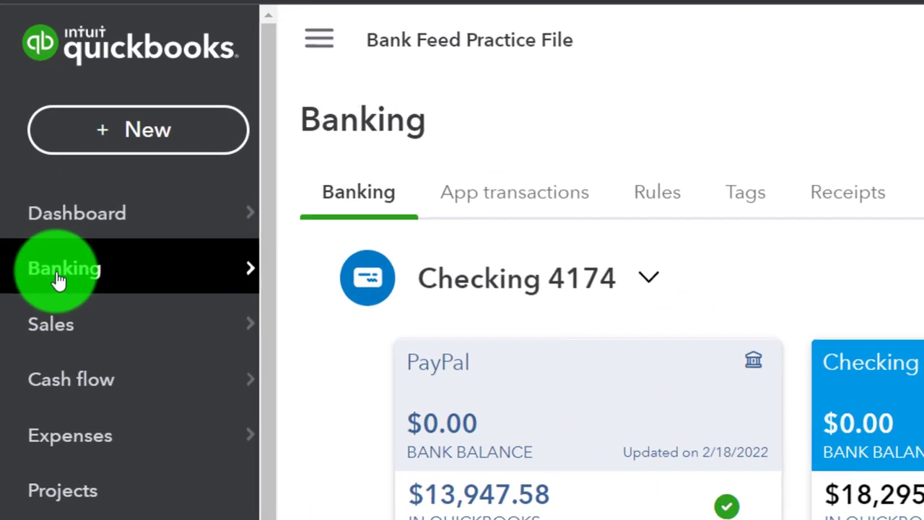
mouse_move(32, 192)
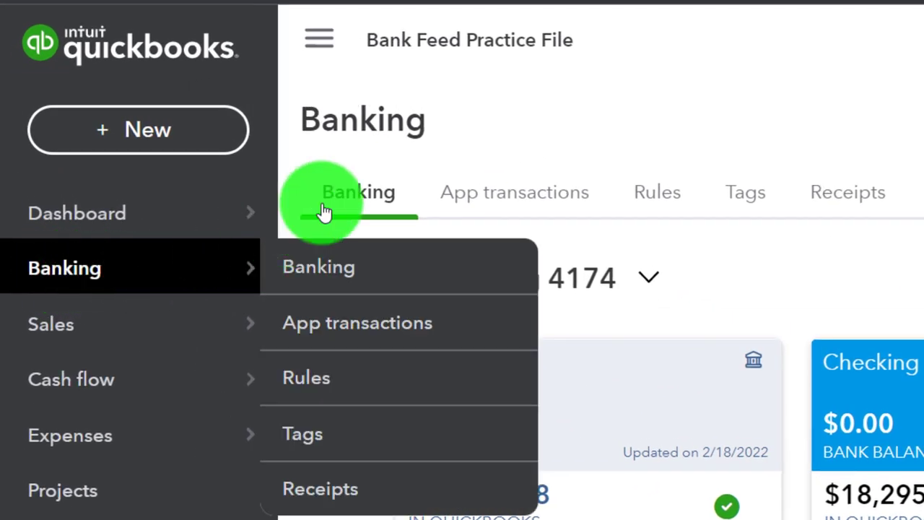
click(316, 49)
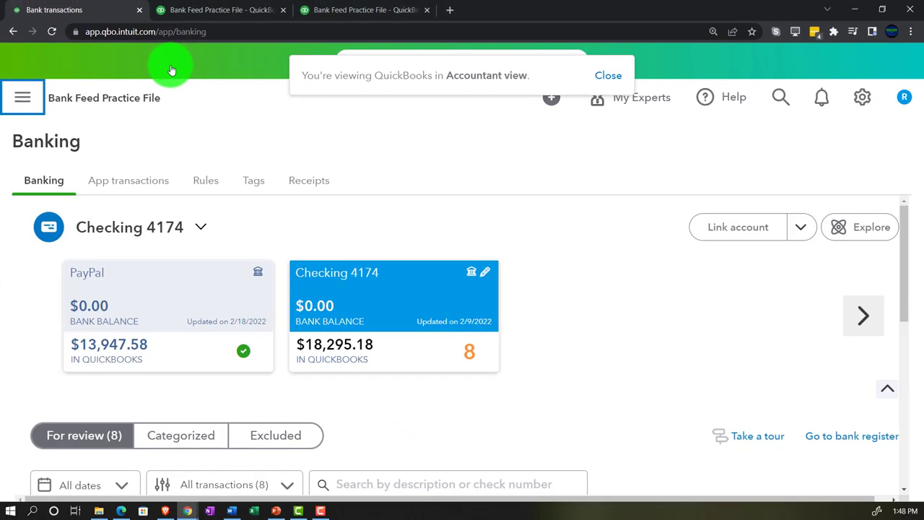
- Sort the Checking 4174 transactions for review by description in descending order
click(404, 307)
scroll(404, 306, down, 3)
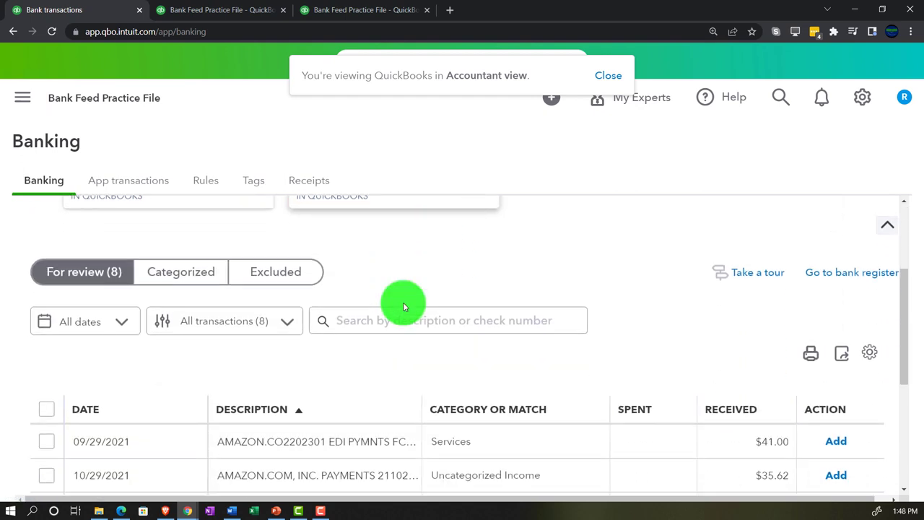
scroll(404, 306, down, 1)
scroll(405, 307, down, 1)
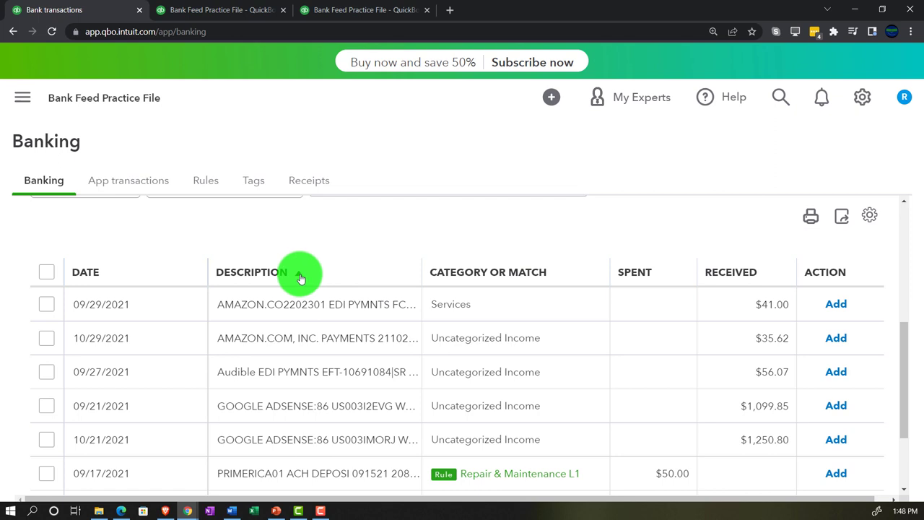
click(300, 277)
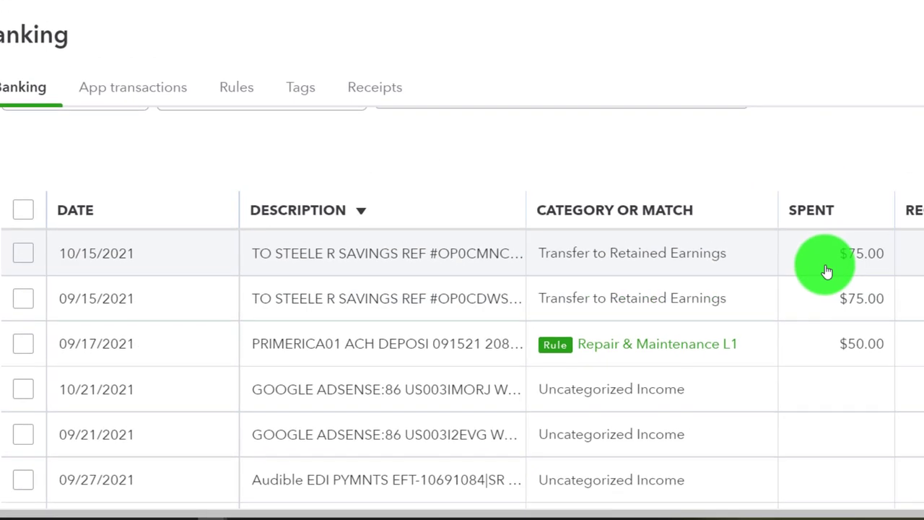
- Expand the 10/15/2021 savings transfer of $75.00 and start creating a bank rule from it, looking over its prefilled settings
click(463, 262)
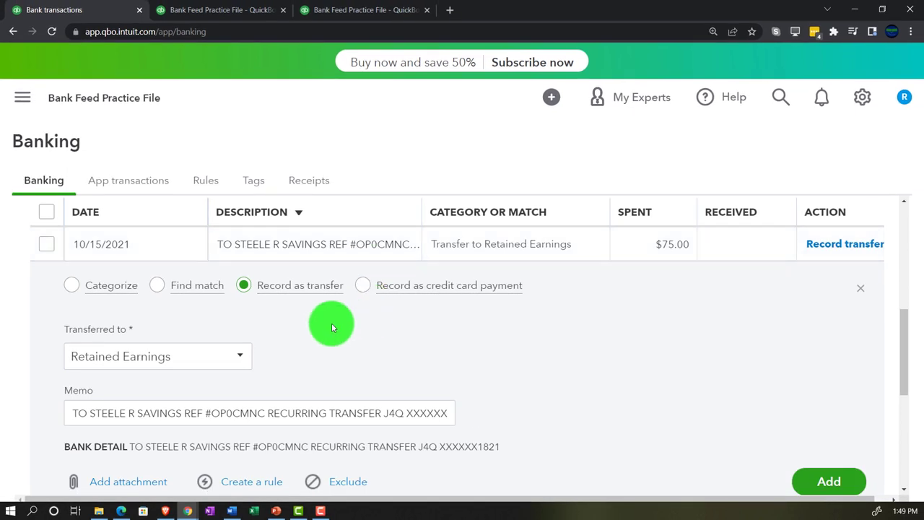
scroll(331, 322, down, 1)
scroll(331, 323, up, 1)
scroll(331, 323, down, 1)
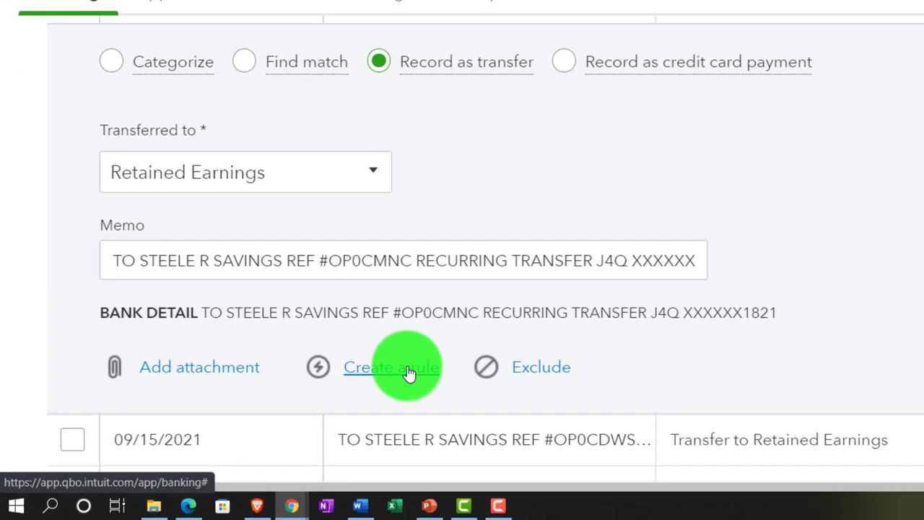
click(394, 379)
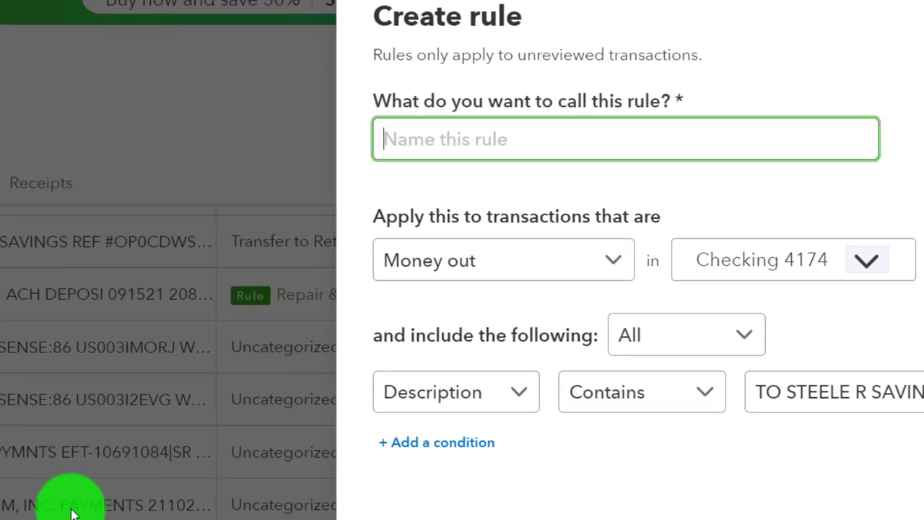
scroll(428, 410, down, 2)
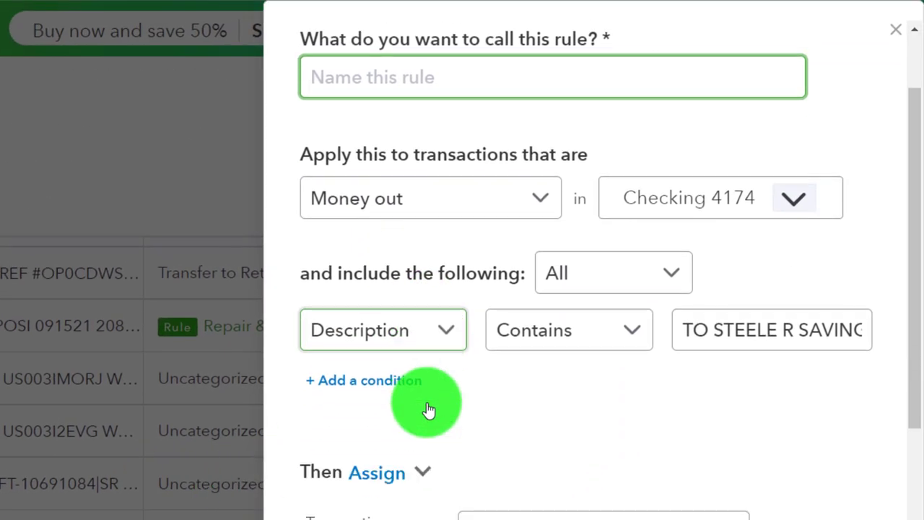
scroll(429, 410, down, 2)
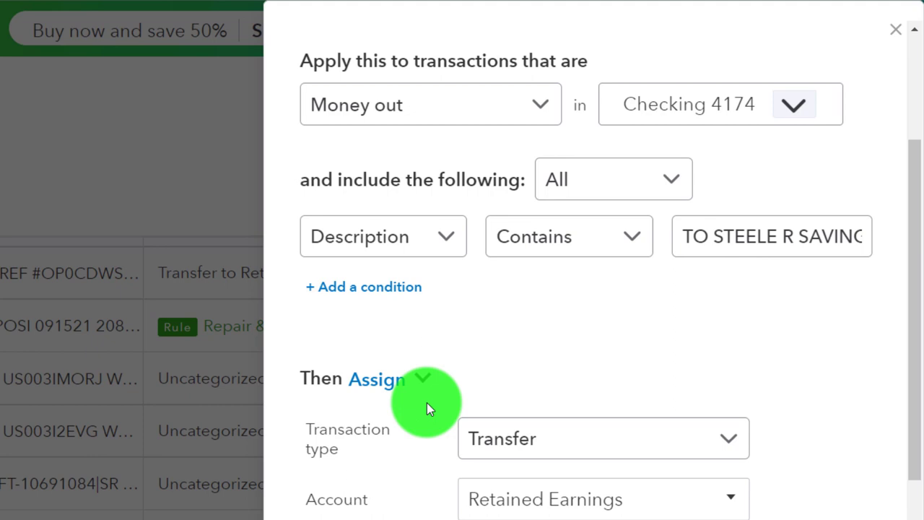
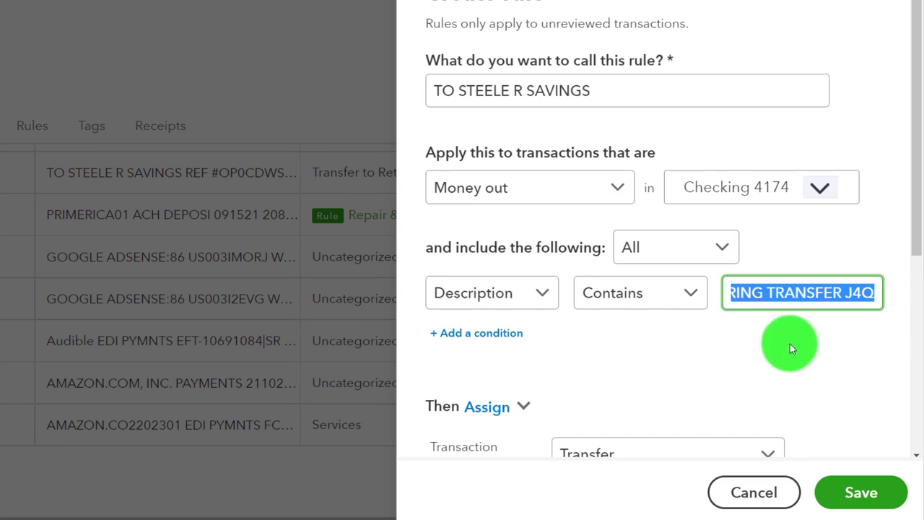
- Shorten the rule's Description Contains condition to the savings transfer payee text without the reference, keeping Transfer as the transaction type
text(TO STEELE R SAVINGS)
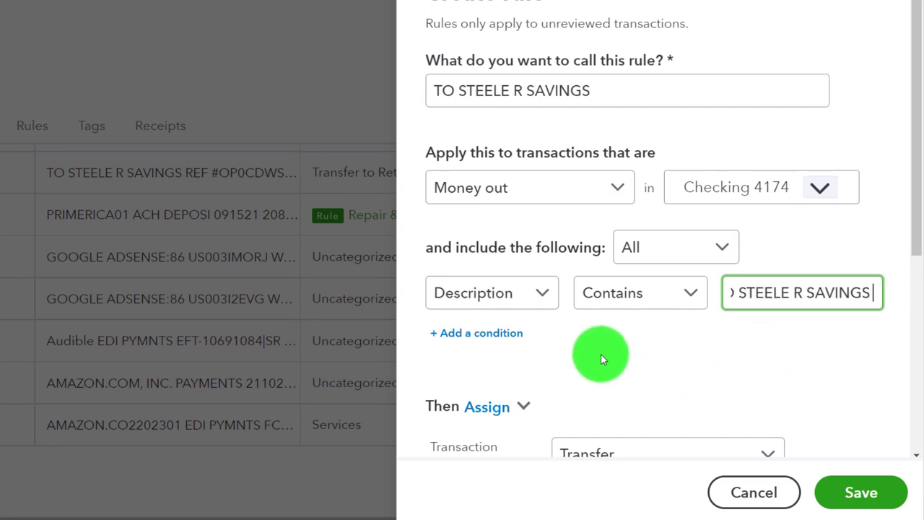
scroll(592, 355, down, 1)
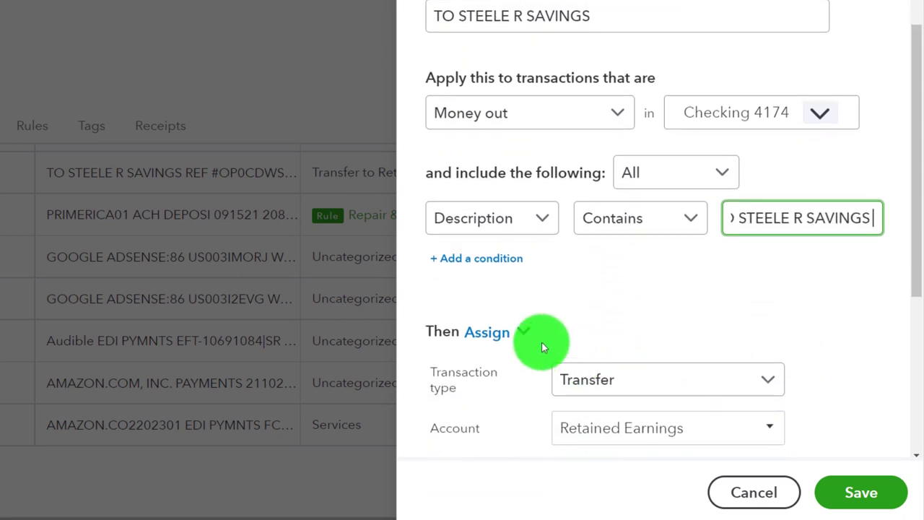
scroll(534, 340, down, 1)
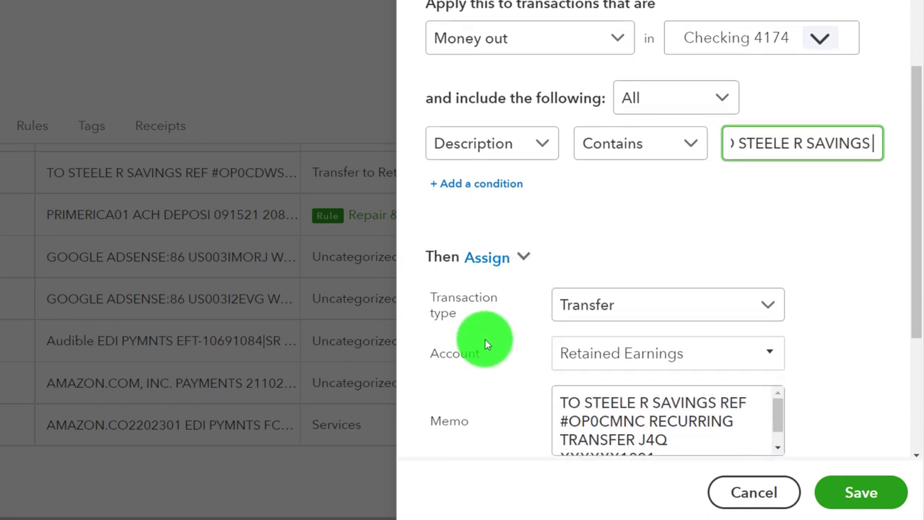
click(767, 307)
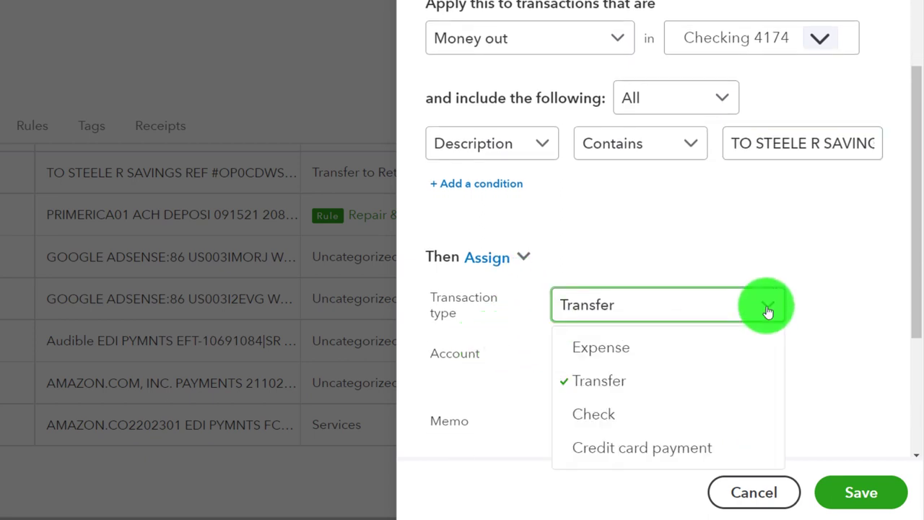
click(767, 310)
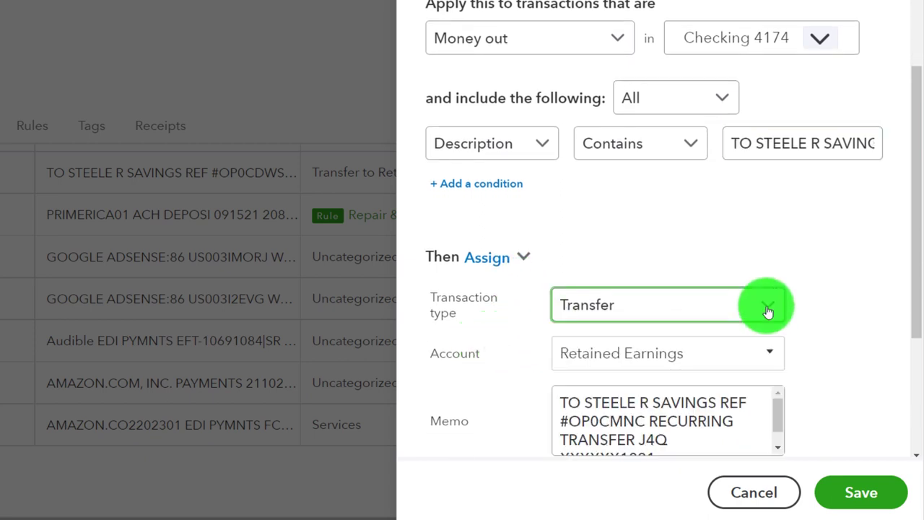
- Set the rule's transfer account to Owner Draw and save the rule without auto-add
scroll(814, 285, down, 1)
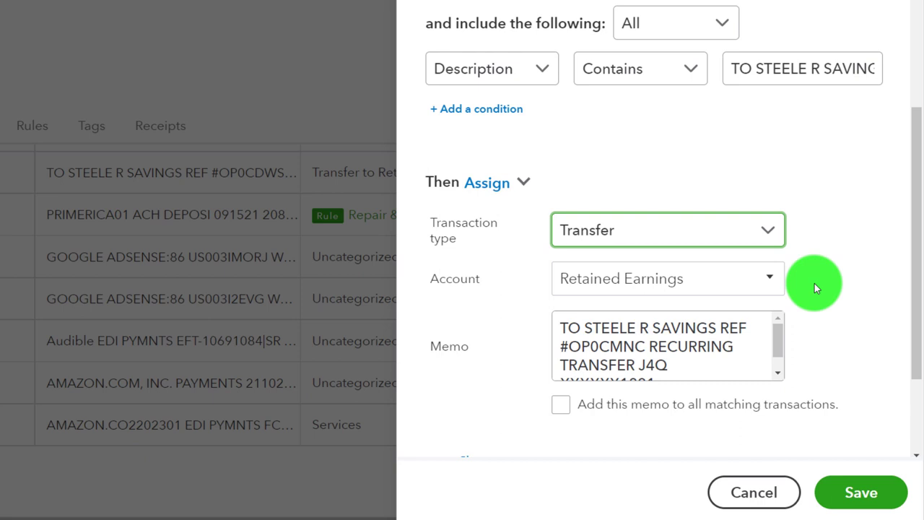
scroll(815, 286, down, 1)
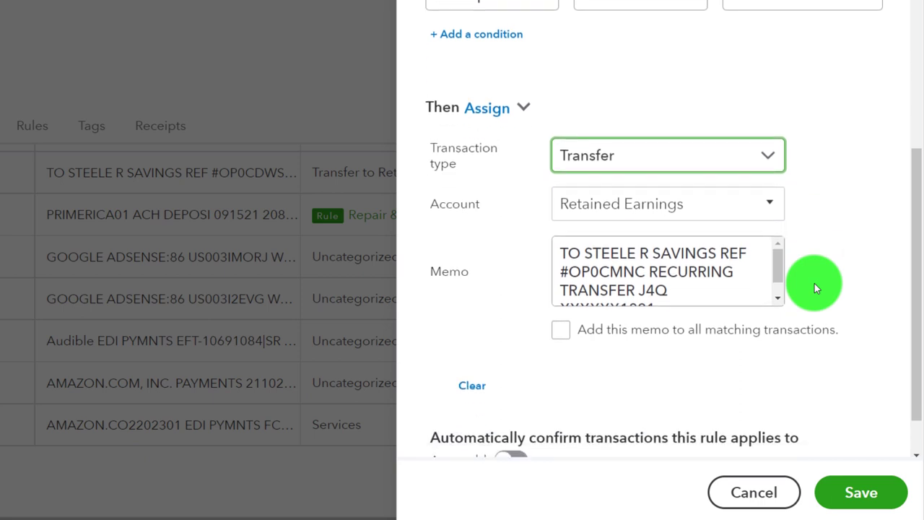
click(777, 210)
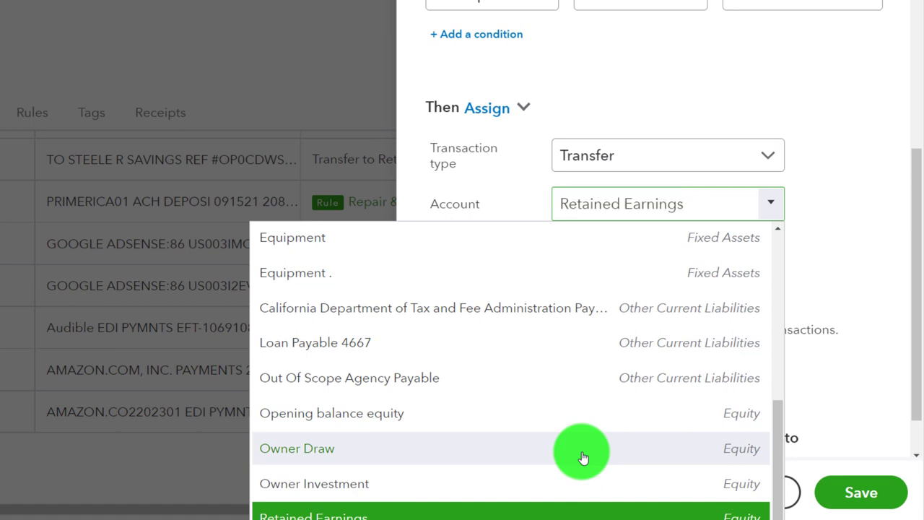
click(583, 455)
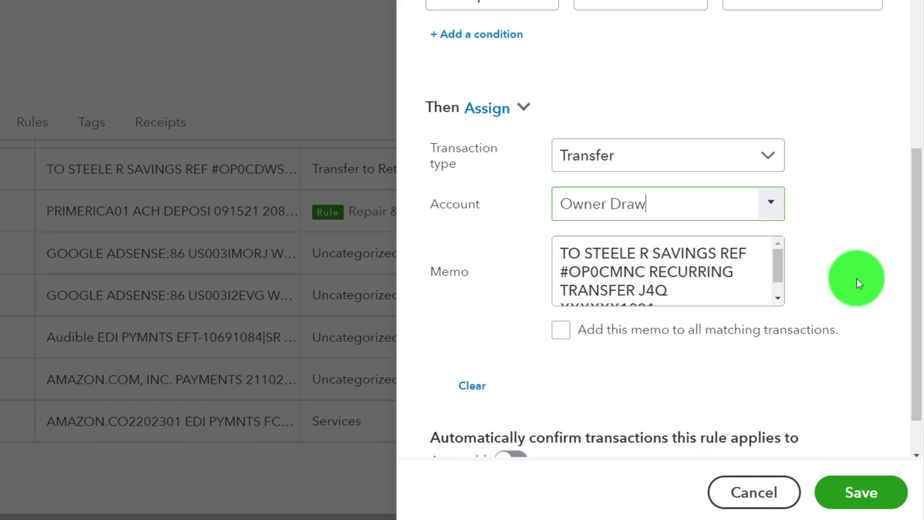
scroll(857, 278, down, 1)
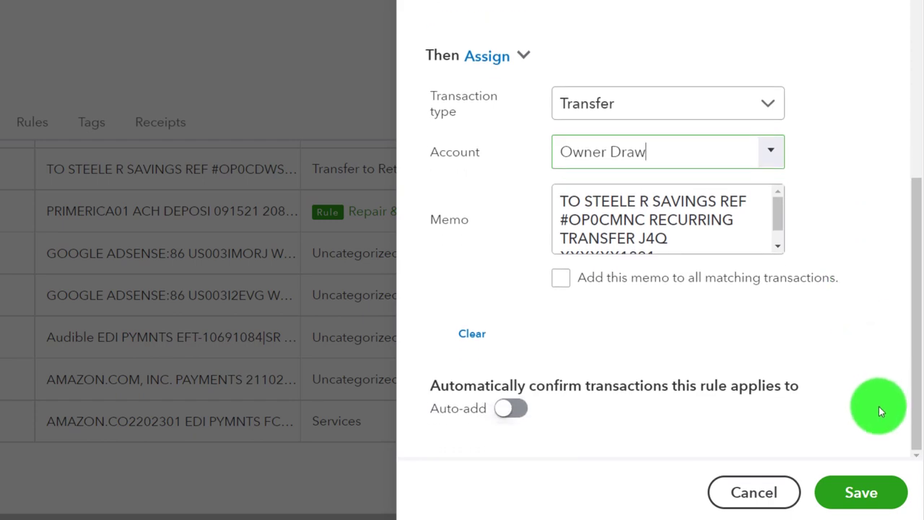
click(876, 490)
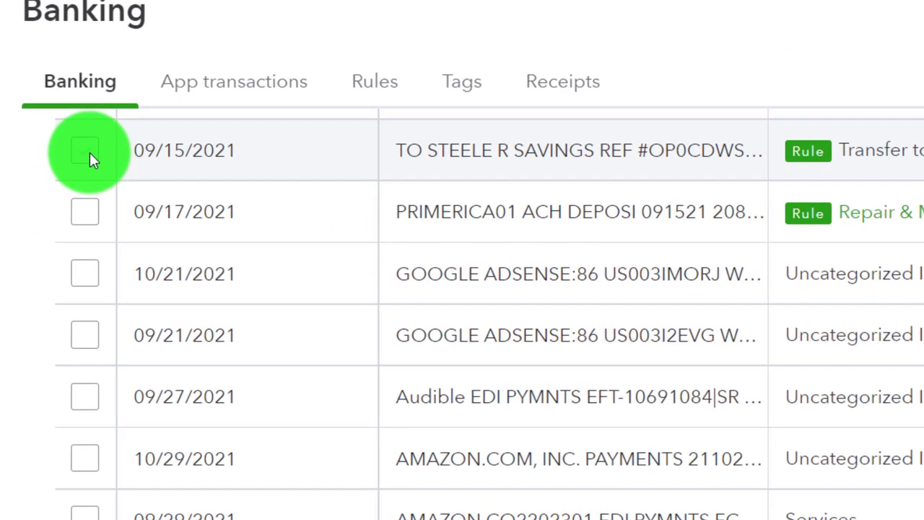
- Select only the 10/15/2021 and 09/15/2021 savings transfers matched to Owner Draw and accept both
click(46, 215)
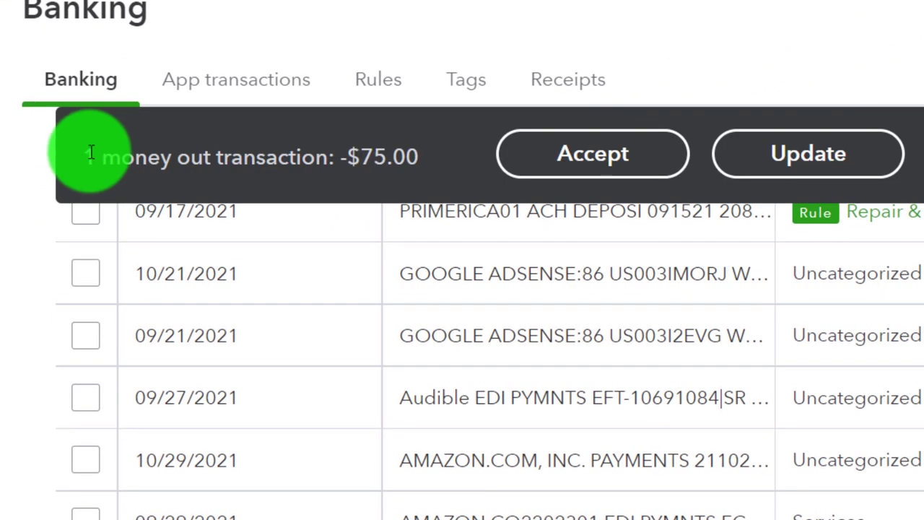
click(90, 216)
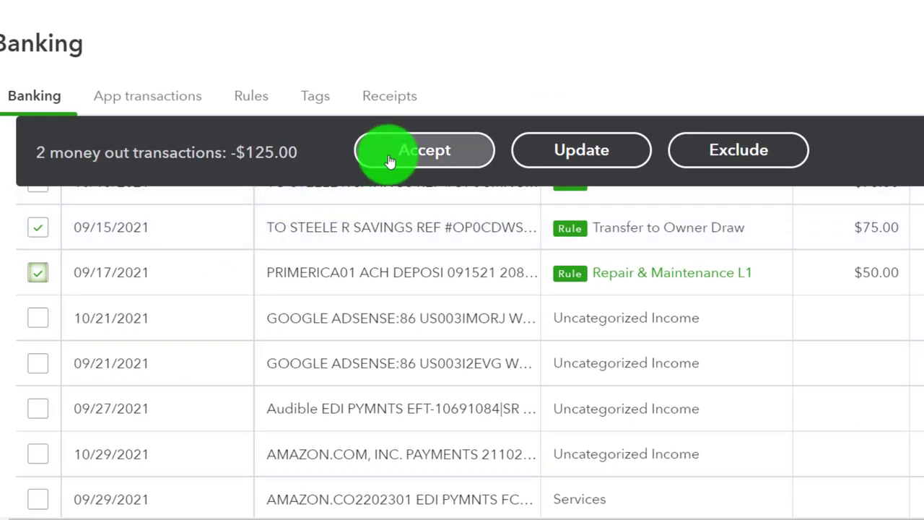
scroll(274, 340, up, 2)
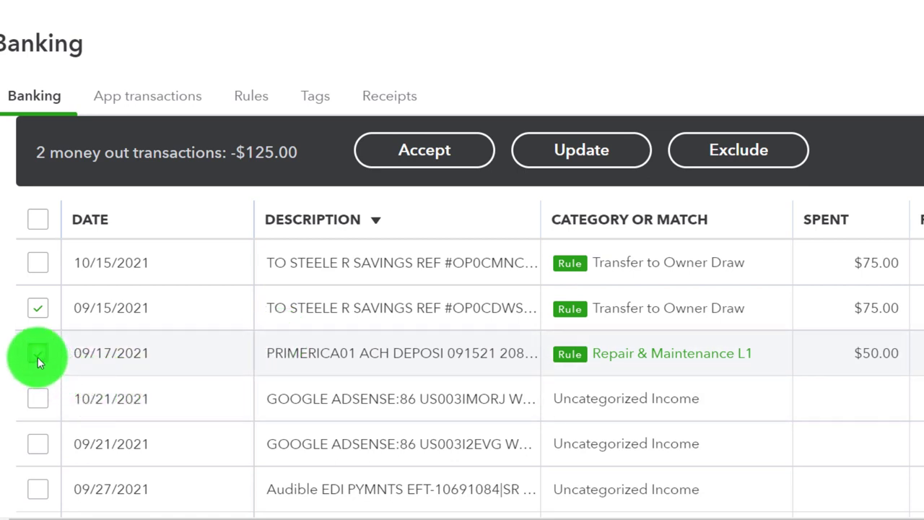
click(38, 353)
click(42, 265)
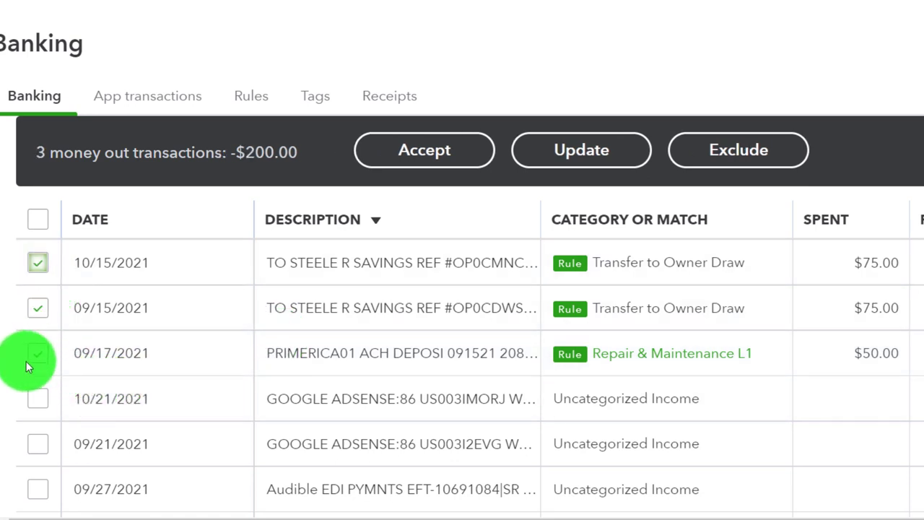
click(39, 346)
click(42, 262)
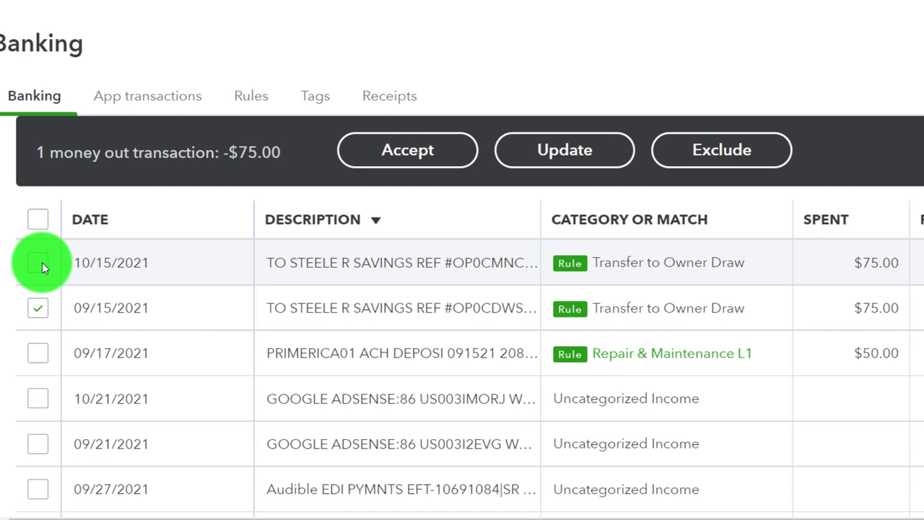
click(42, 262)
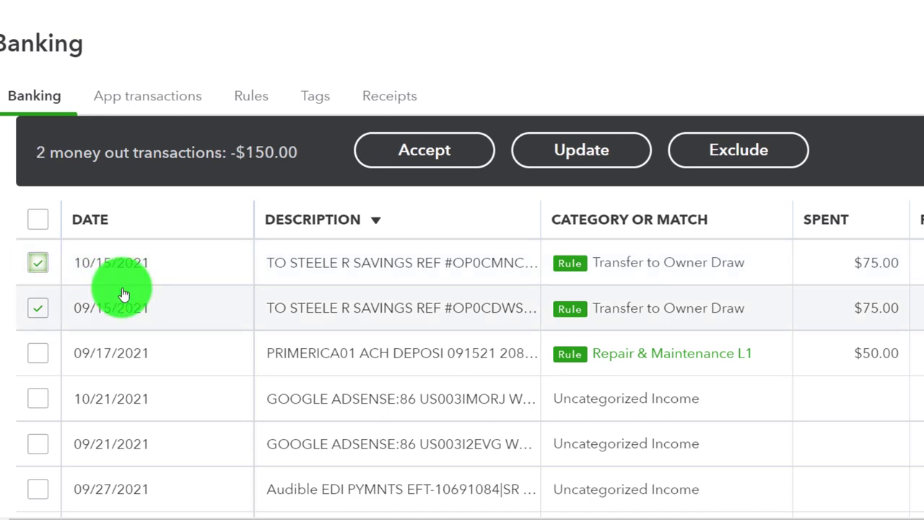
click(412, 151)
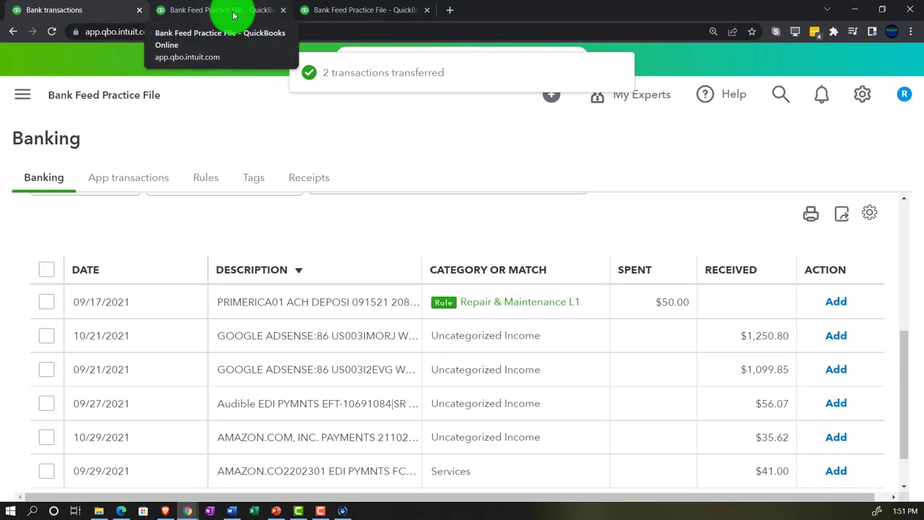
- Rerun the monthly September to November 2021 Balance Sheet report
click(233, 14)
scroll(563, 361, up, 3)
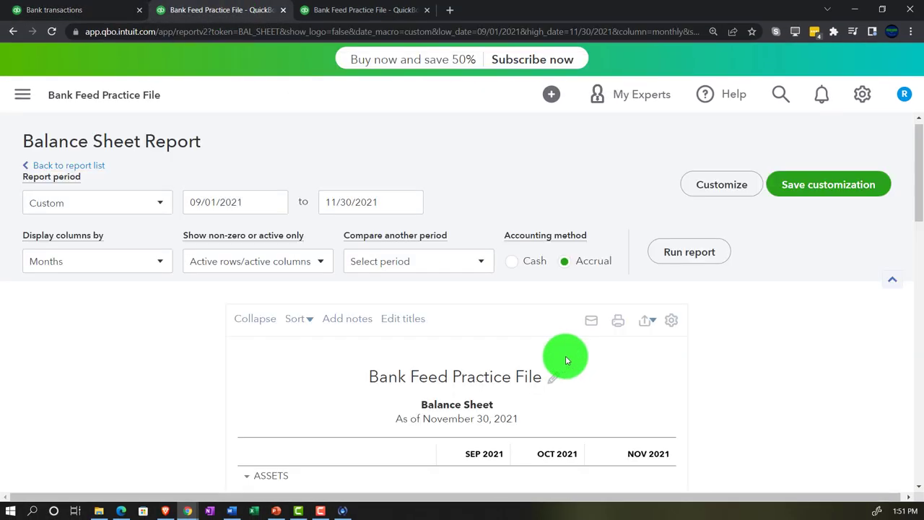
click(674, 252)
scroll(679, 257, down, 3)
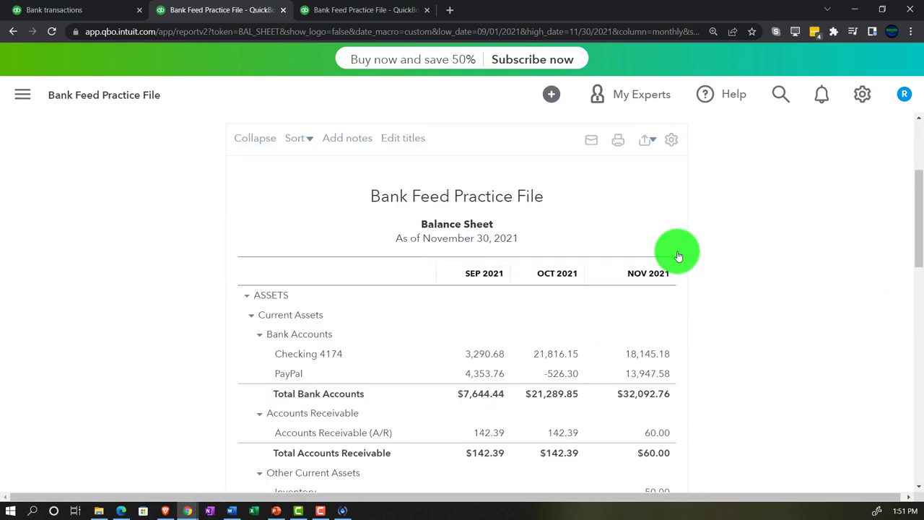
- Review the Balance Sheet down to the equity section and open the November 2021 Owner Draw transaction detail
key(ctrl+plus)
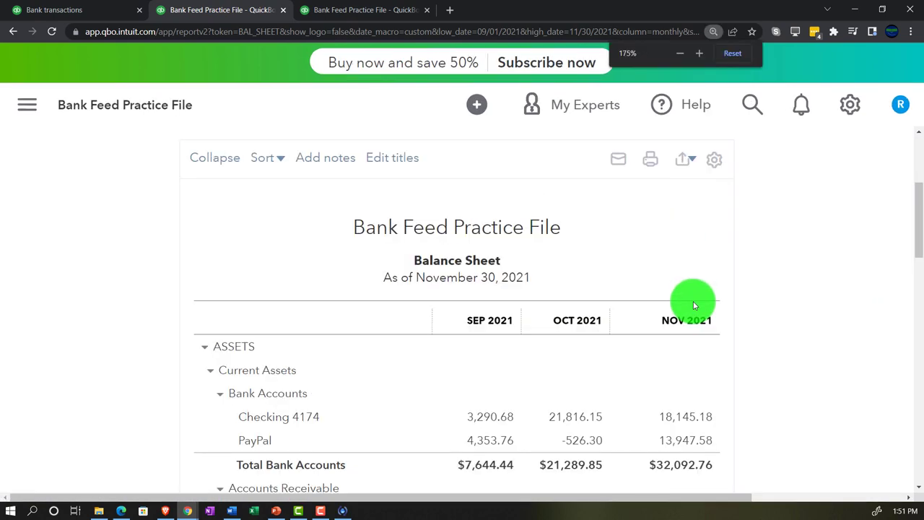
key(ctrl+plus)
scroll(693, 303, down, 3)
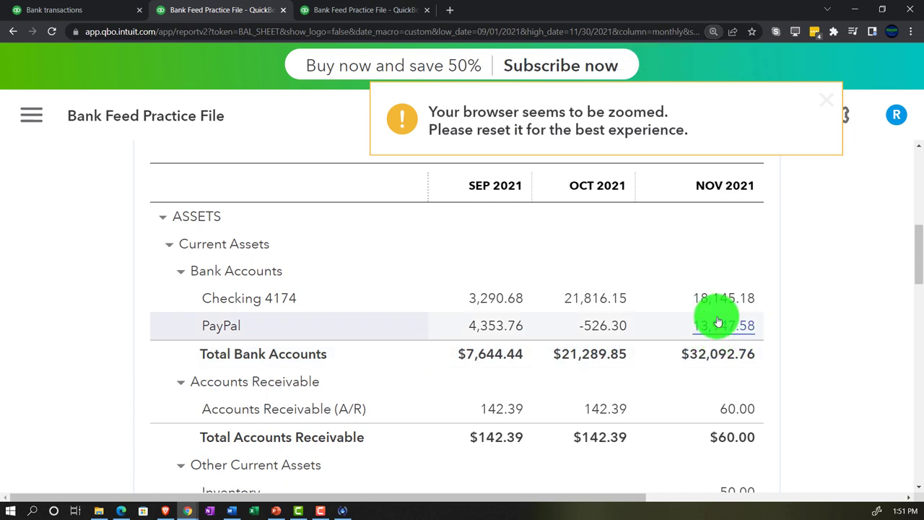
scroll(718, 317, down, 2)
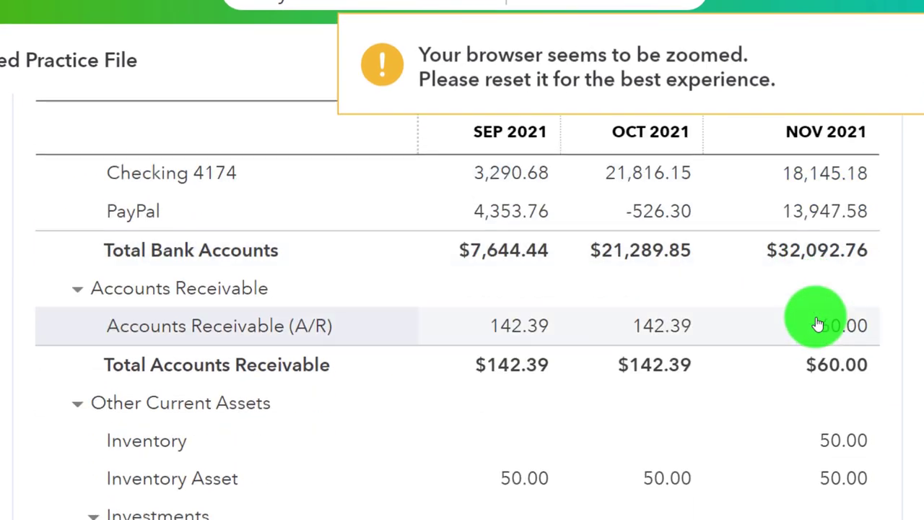
scroll(817, 323, down, 6)
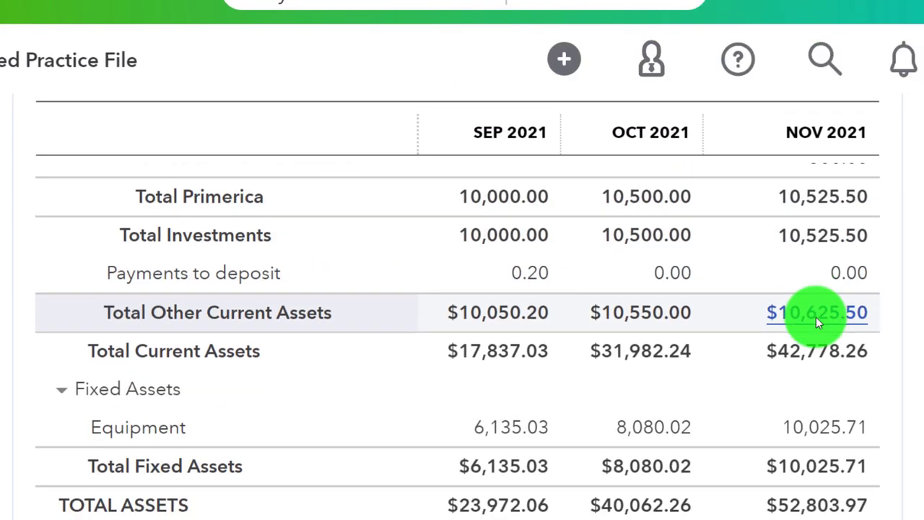
scroll(816, 317, down, 10)
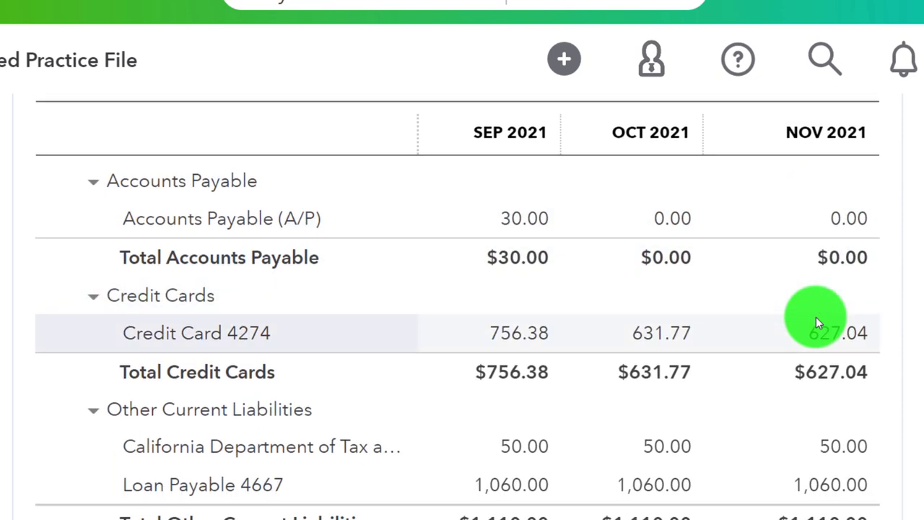
scroll(817, 322, down, 9)
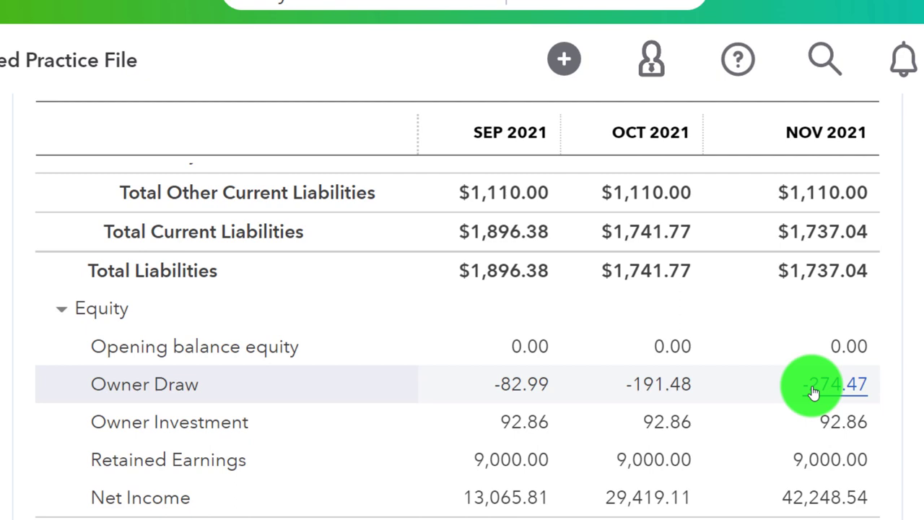
click(813, 390)
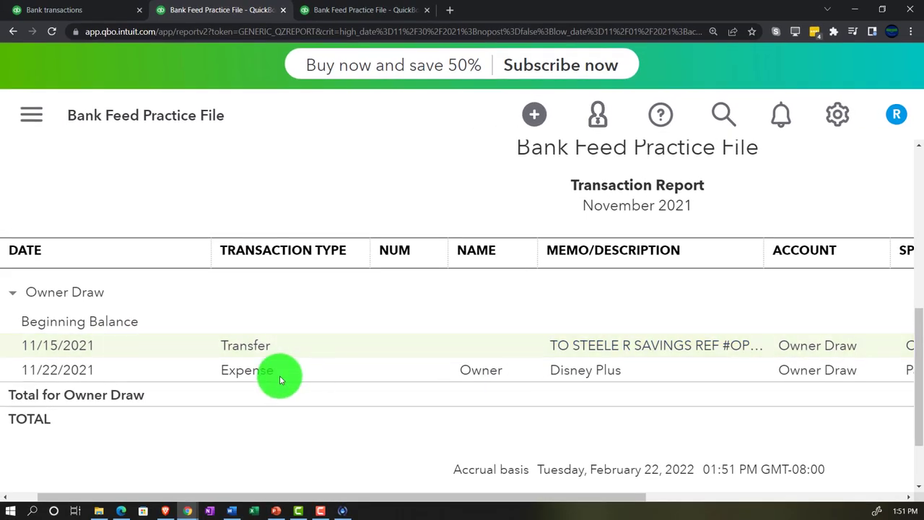
- Rerun the Owner Draw transaction report with a start date of 01/01/21 and inspect the 10/15/2021 transfer entry
key(ctrl+minus)
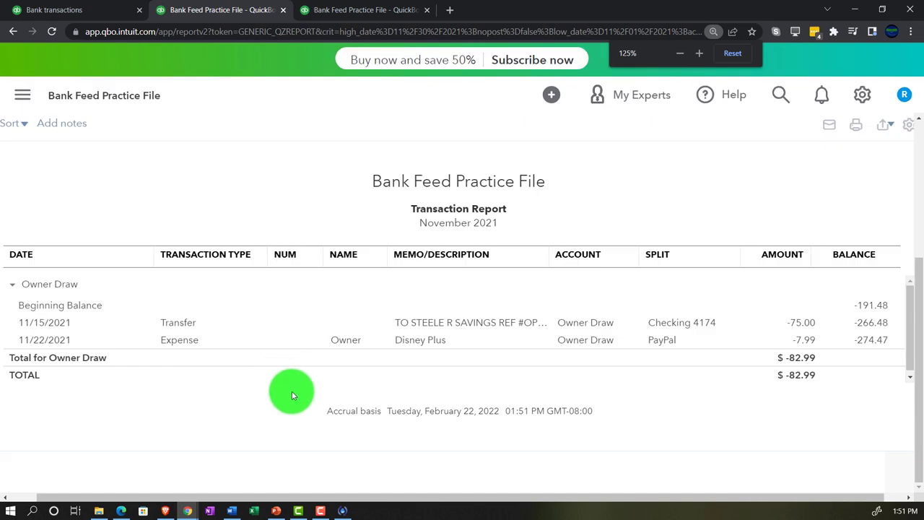
scroll(260, 383, up, 3)
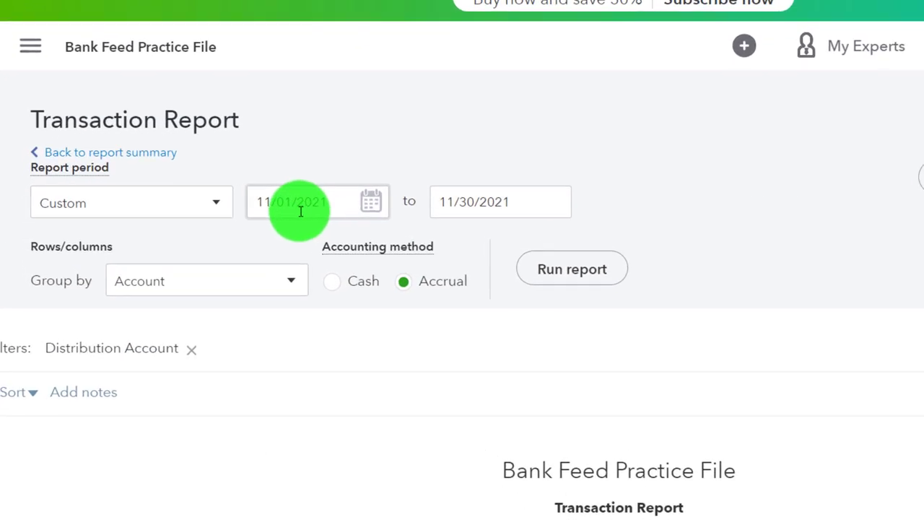
drag(300, 211, 202, 205)
text(0101)
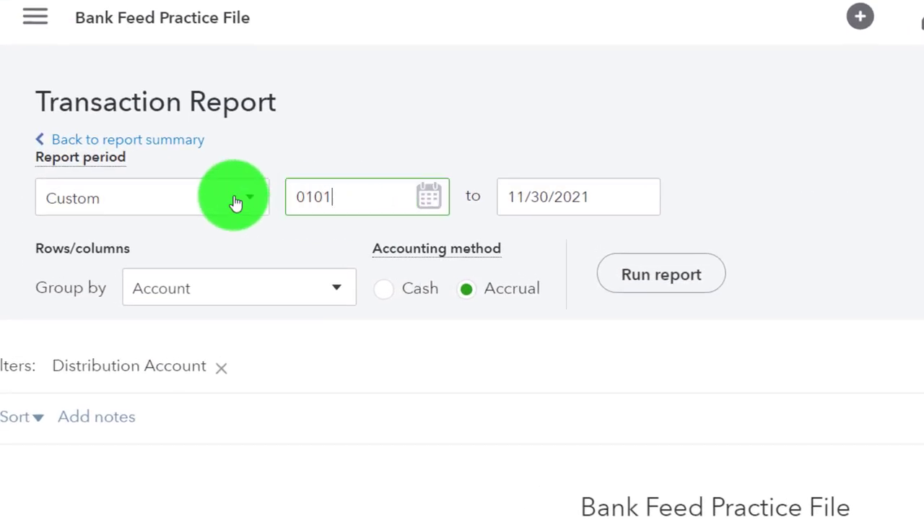
text(21)
key(Tab)
click(695, 275)
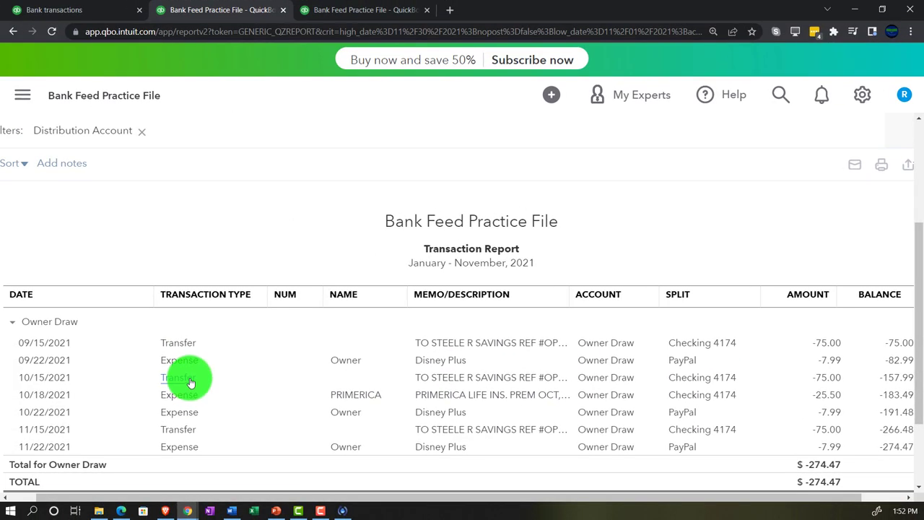
click(190, 382)
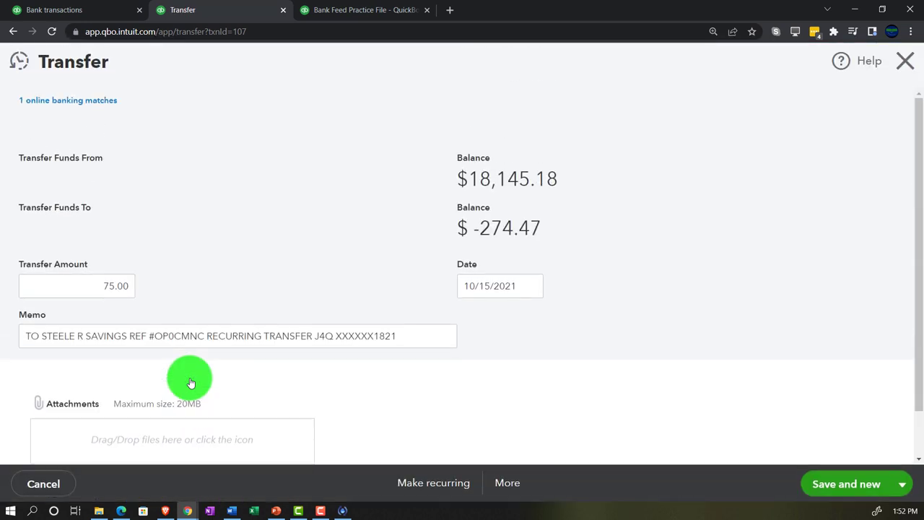
click(905, 66)
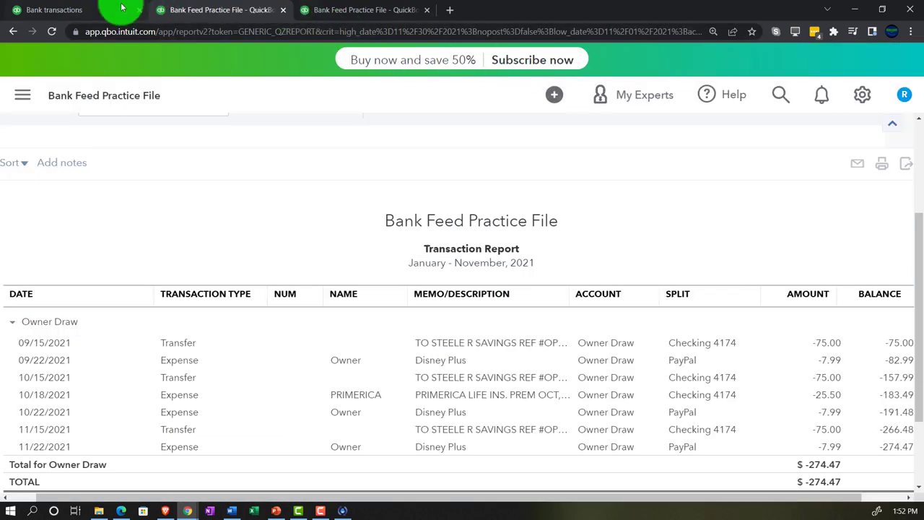
- Return to the bank transactions, review the 09/17/2021 PRIMERICA01 $50.00 payment's details, and add it under Repair & Maintenance L1
click(122, 8)
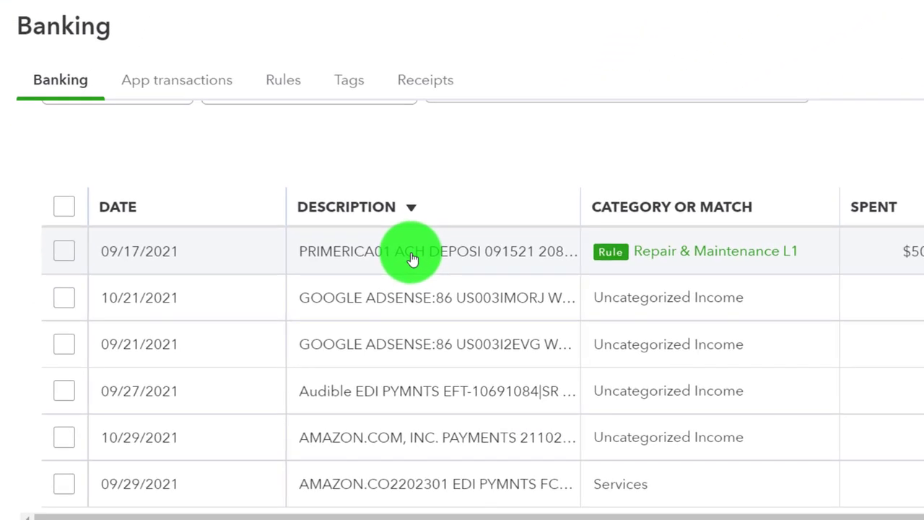
click(412, 259)
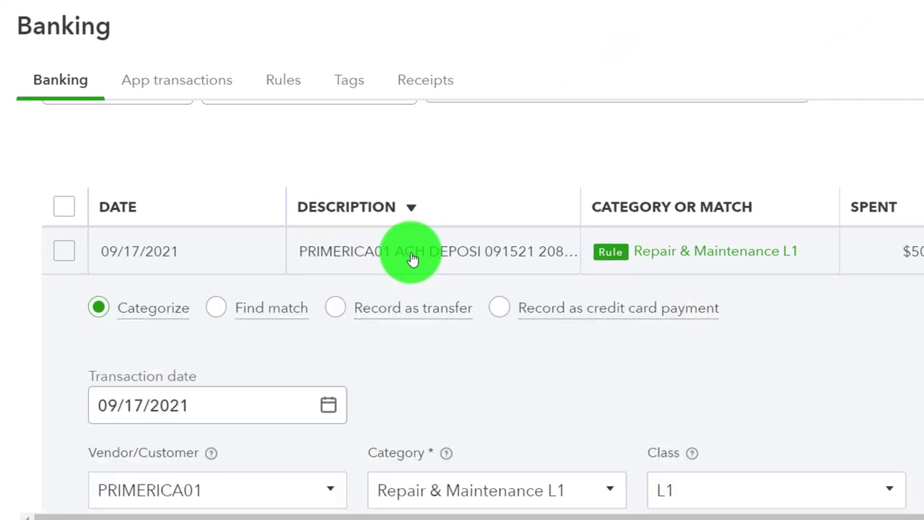
scroll(478, 376, down, 1)
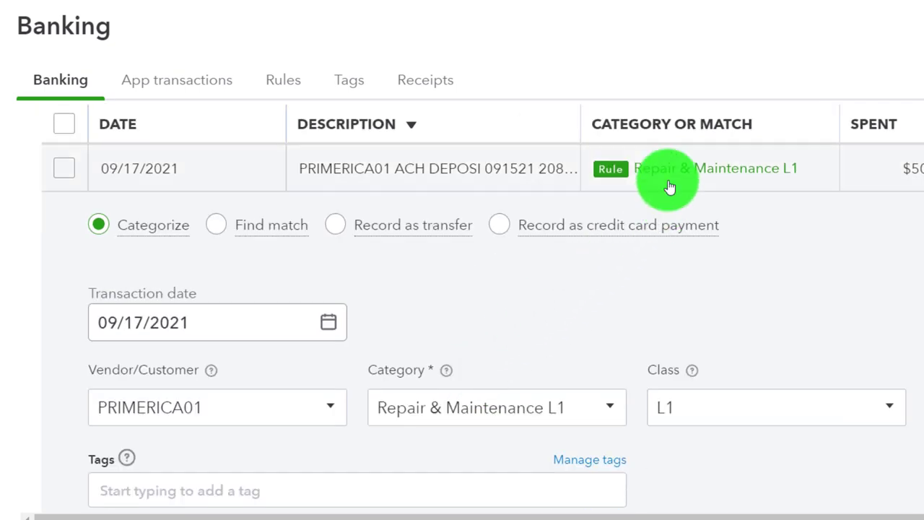
scroll(642, 307, down, 2)
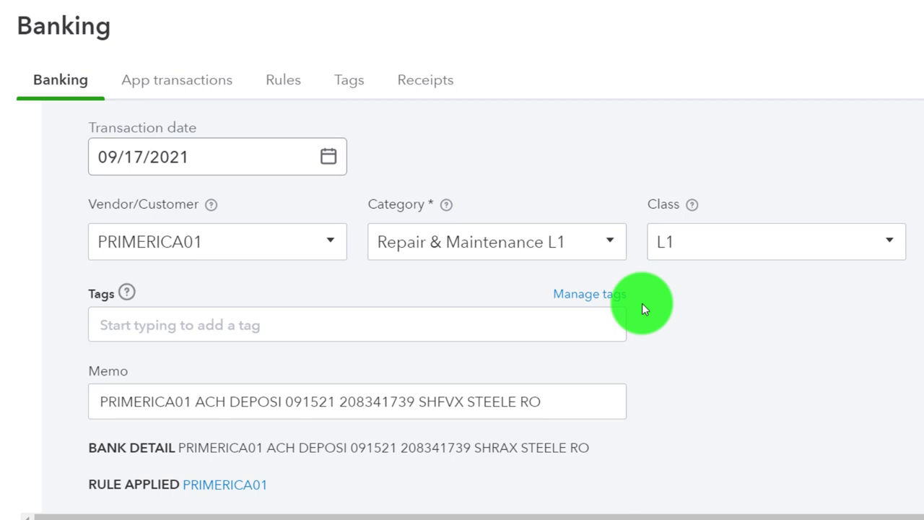
scroll(641, 303, up, 3)
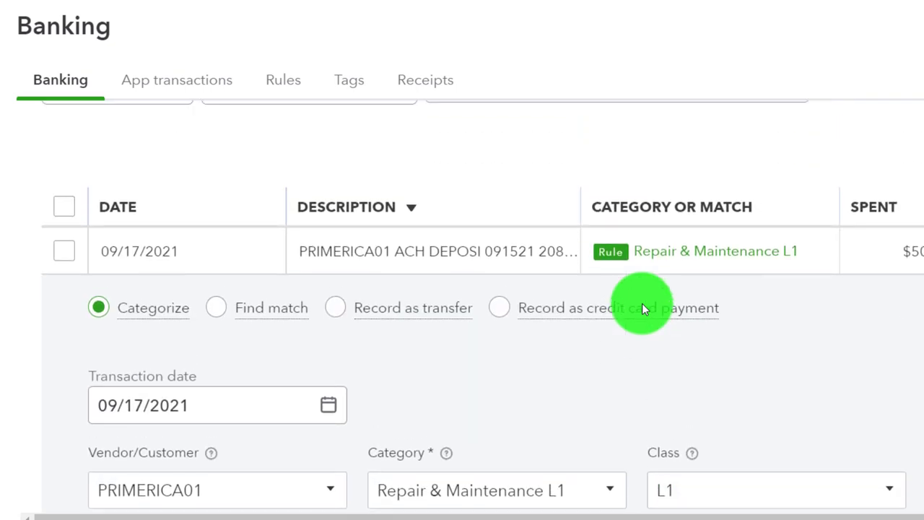
scroll(641, 307, down, 1)
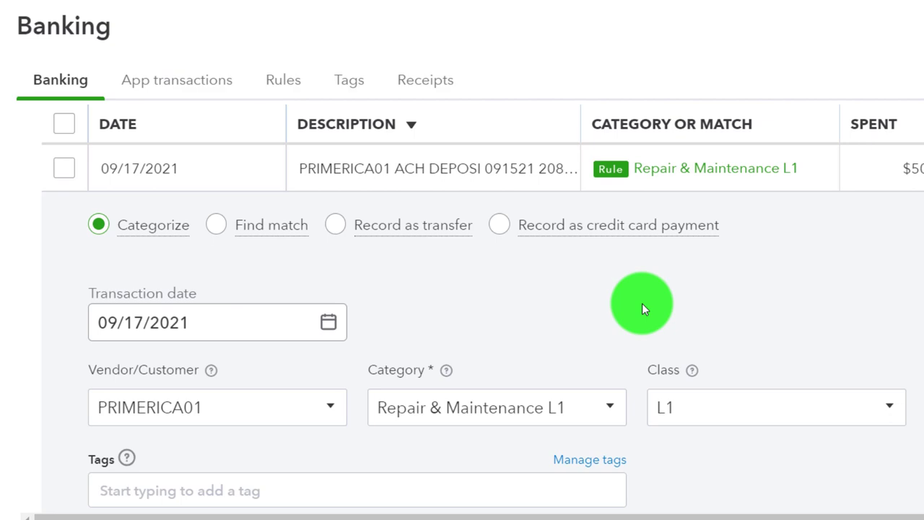
scroll(642, 309, up, 1)
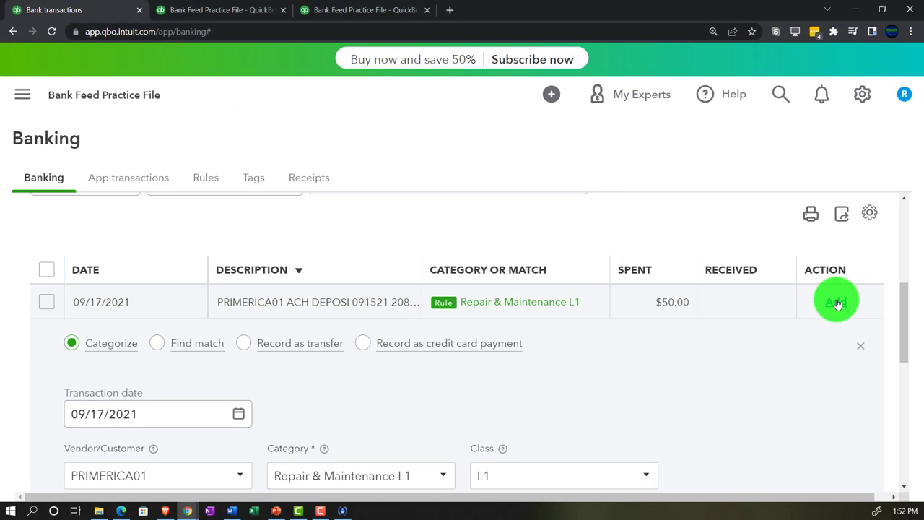
click(836, 301)
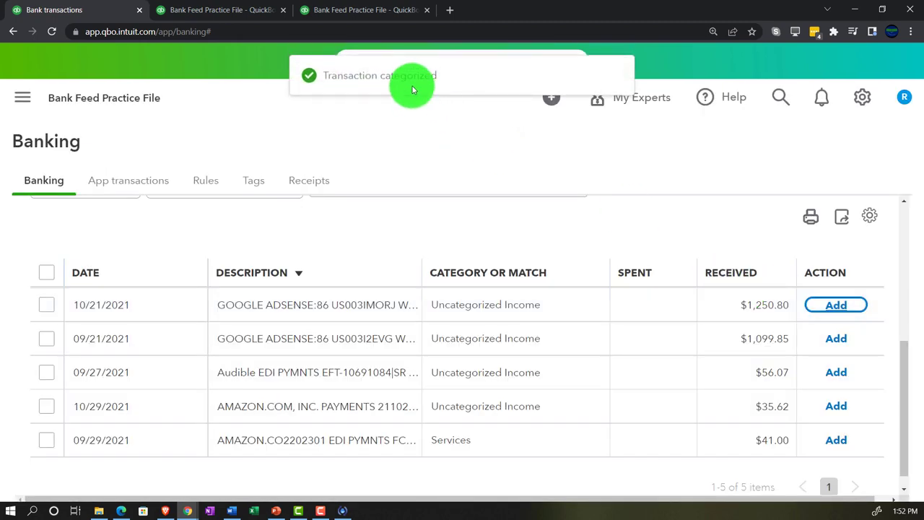
- Examine the monthly Profit and Loss report down to the Repair & Maintenance expenses and return to the bank transactions
click(356, 9)
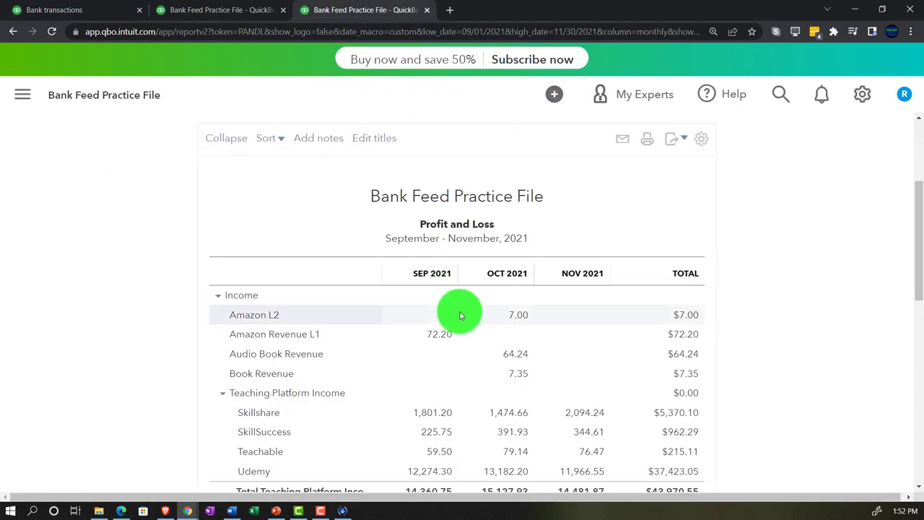
scroll(453, 301, up, 3)
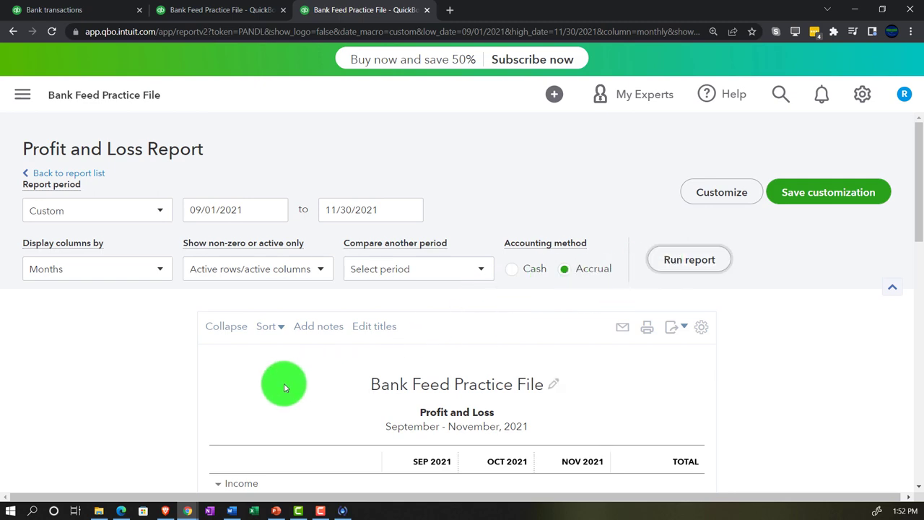
scroll(285, 385, down, 3)
key(ctrl+plus)
key(ctrl+plus)
key(ctrl+plus)
scroll(322, 388, down, 3)
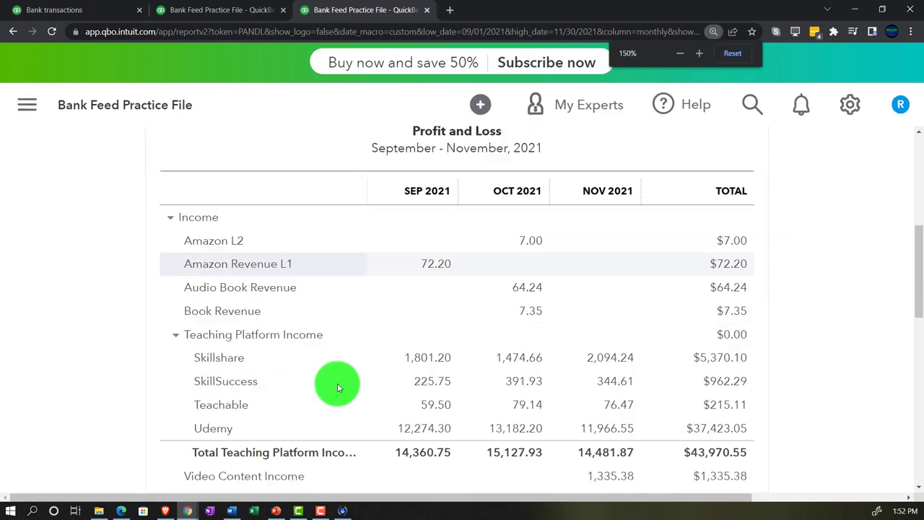
key(ctrl+plus)
scroll(311, 411, down, 3)
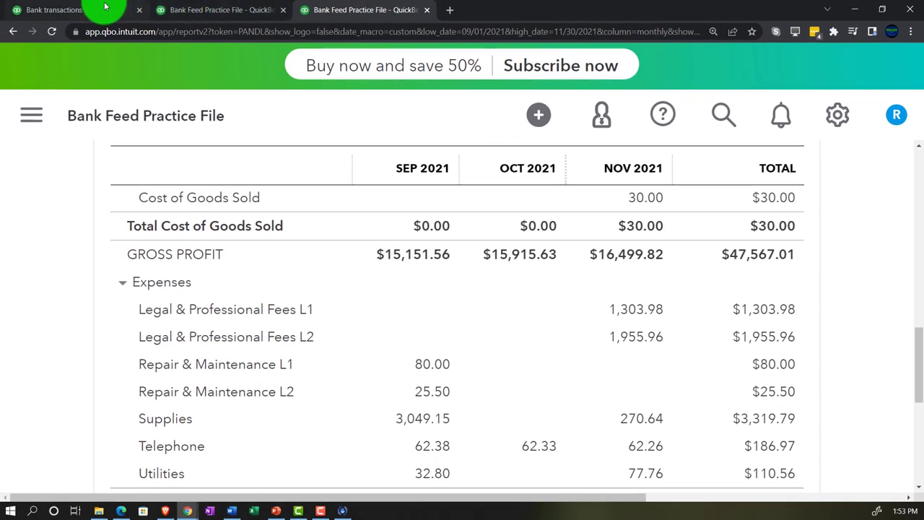
click(105, 6)
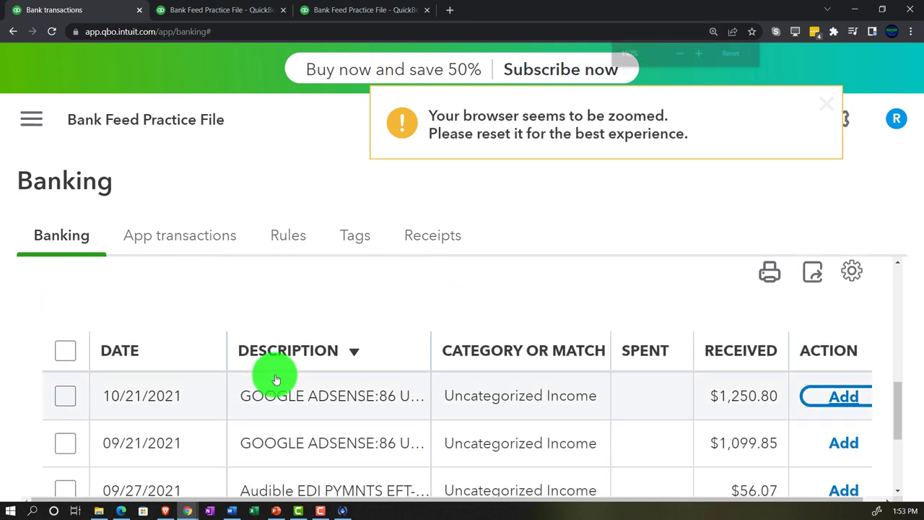
- Open the details of the 10/21/2021 GOOGLE ADSENSE deposit of $1,250.80 and review its payee and category
key(ctrl+minus)
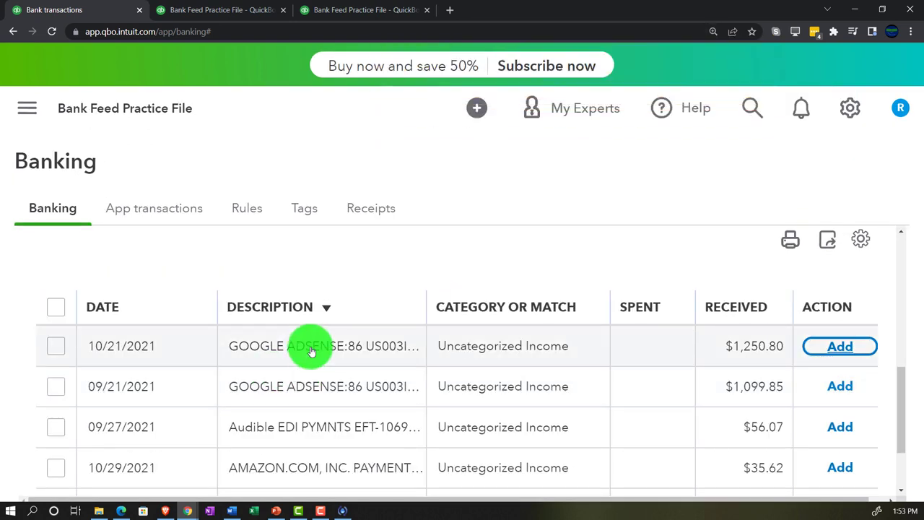
click(312, 351)
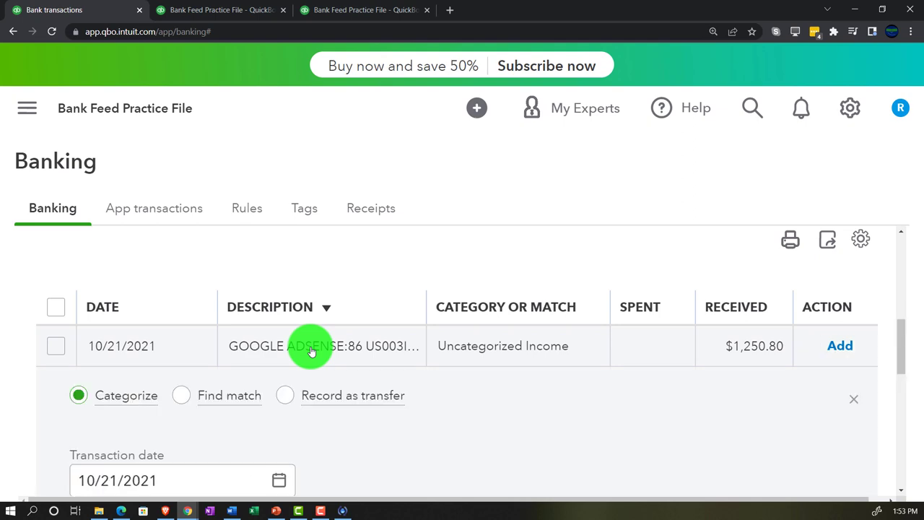
scroll(312, 351, down, 3)
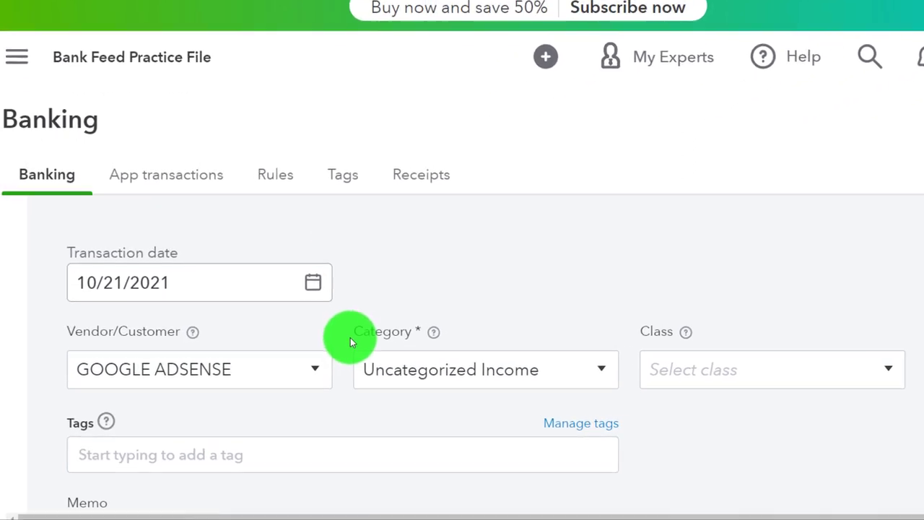
- Examine the income accounts in the monthly Profit and Loss report for a suitable category and return to the bank transactions
click(337, 10)
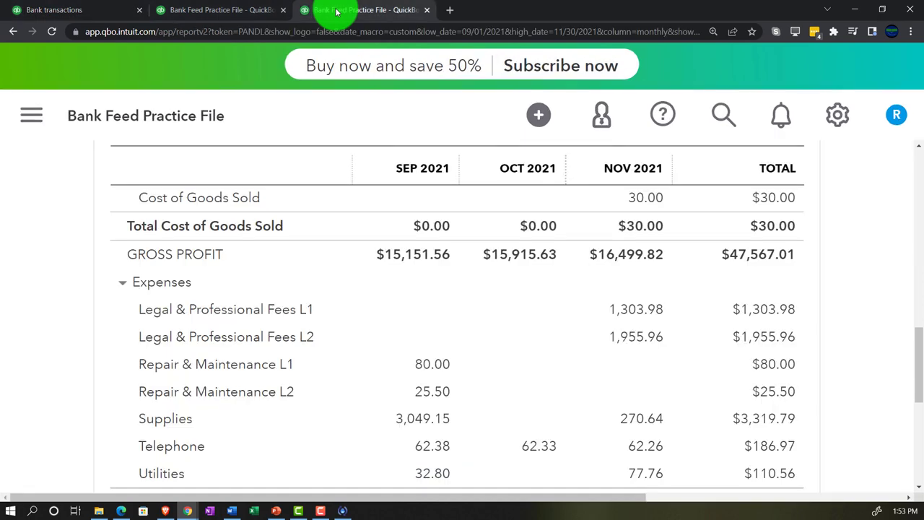
scroll(408, 305, up, 7)
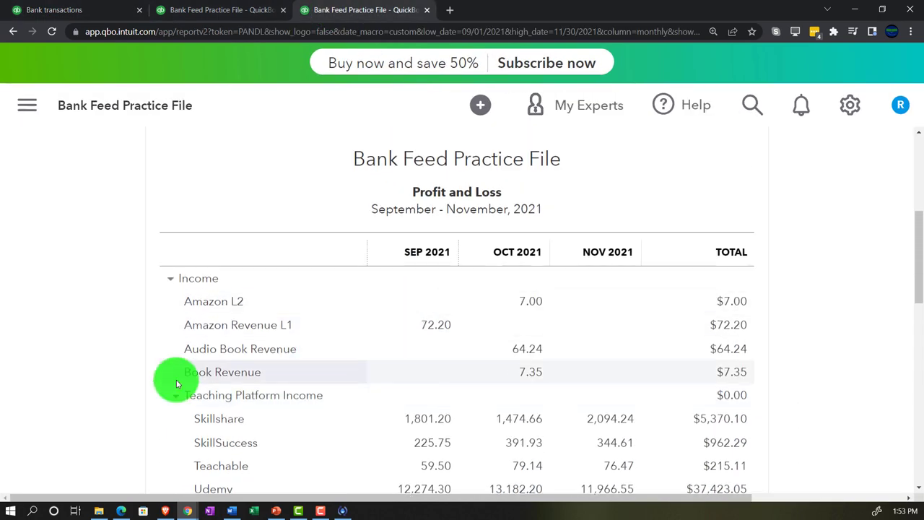
scroll(96, 386, down, 1)
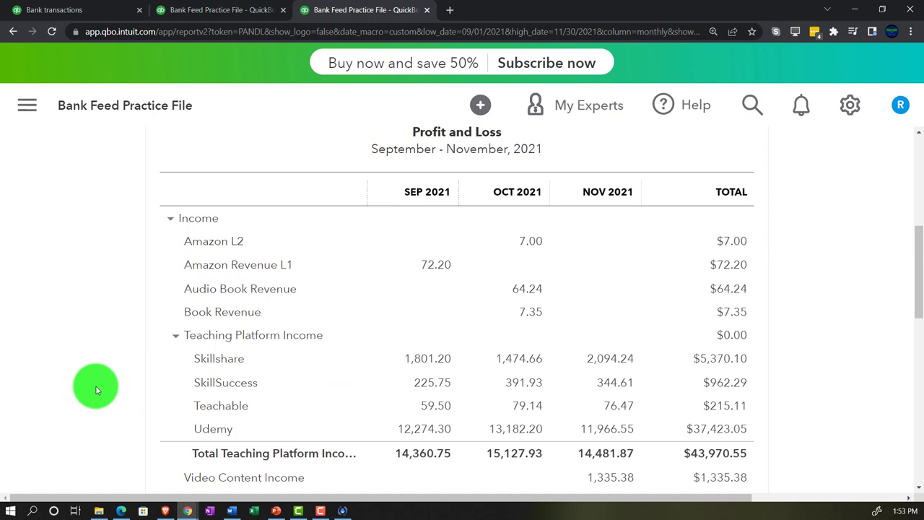
scroll(96, 389, down, 1)
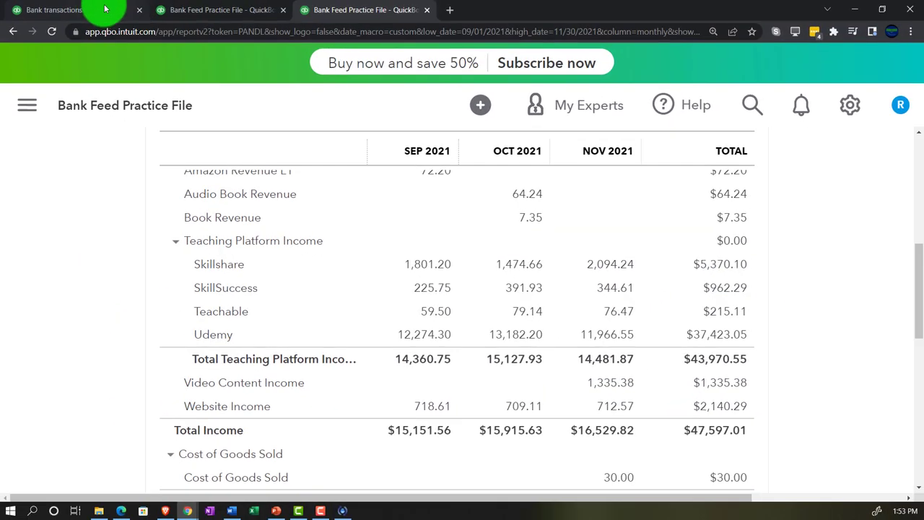
click(105, 8)
key(ctrl+minus)
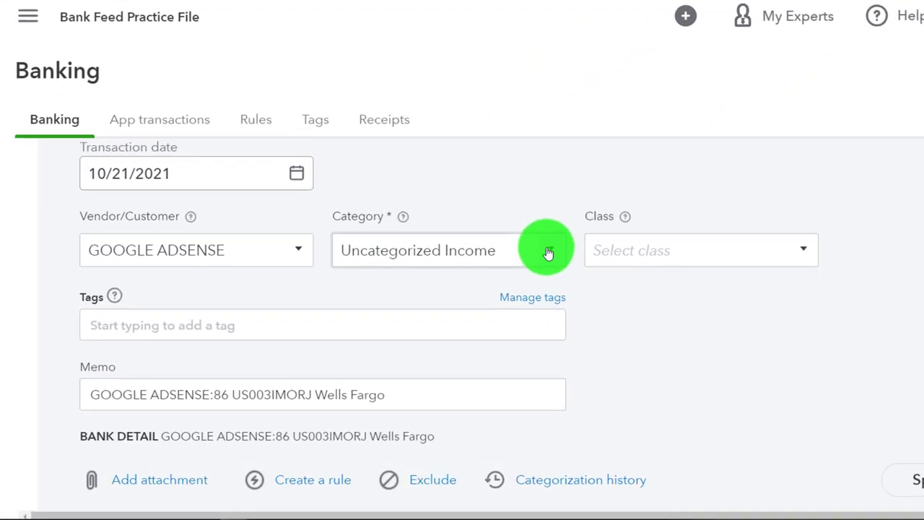
- Categorize the 10/21/2021 GOOGLE ADSENSE deposit as Video Content Income and start creating a rule from it
click(437, 286)
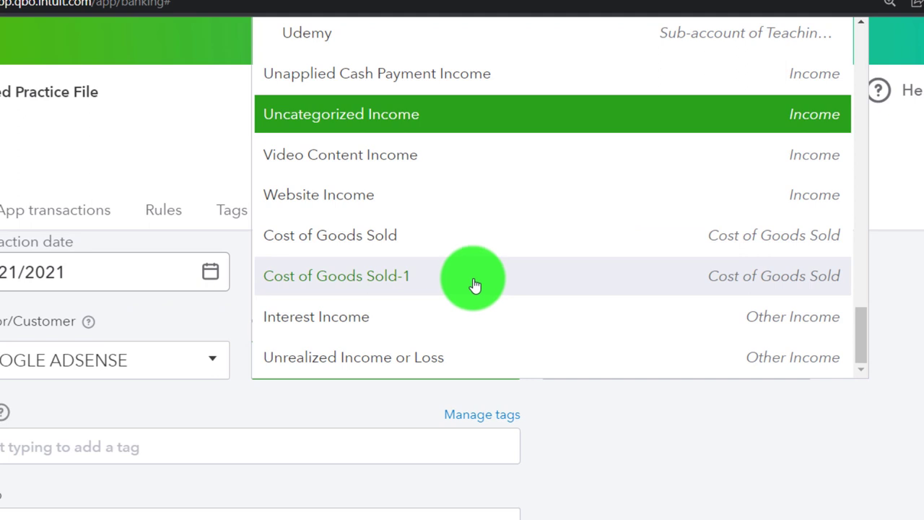
click(433, 157)
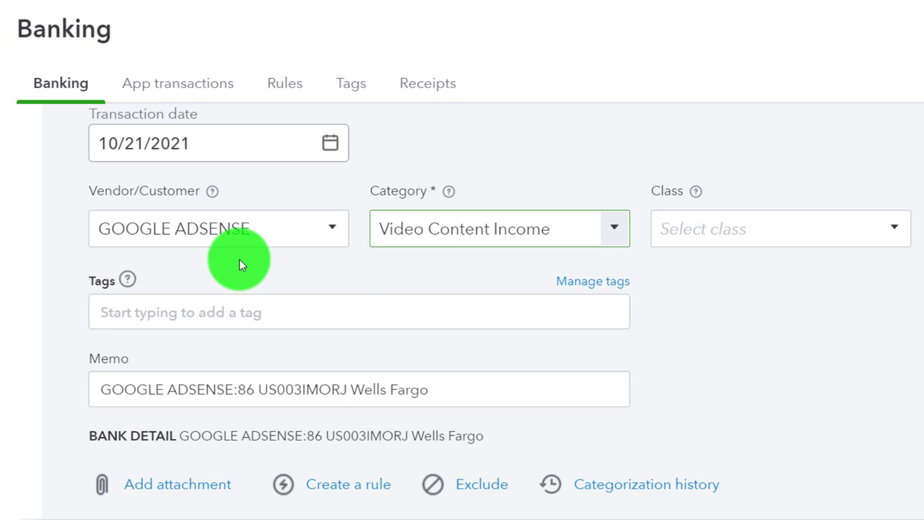
scroll(239, 259, down, 1)
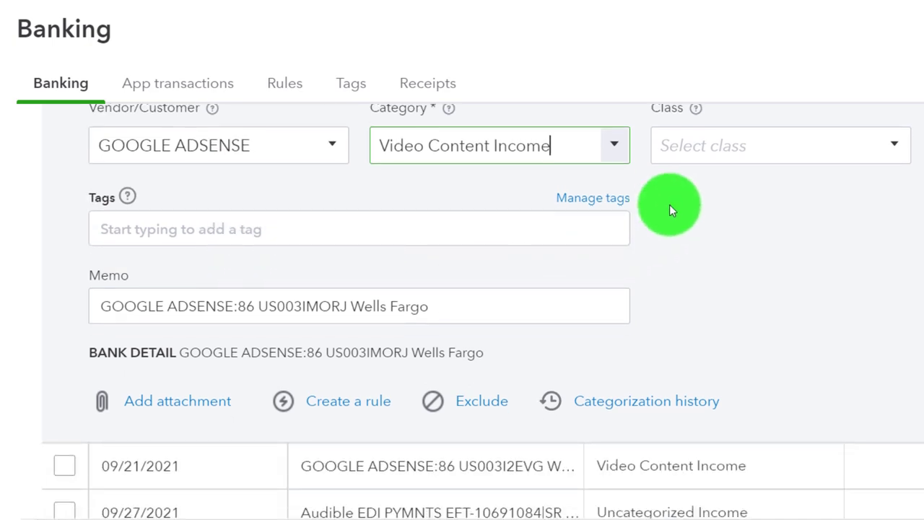
click(362, 409)
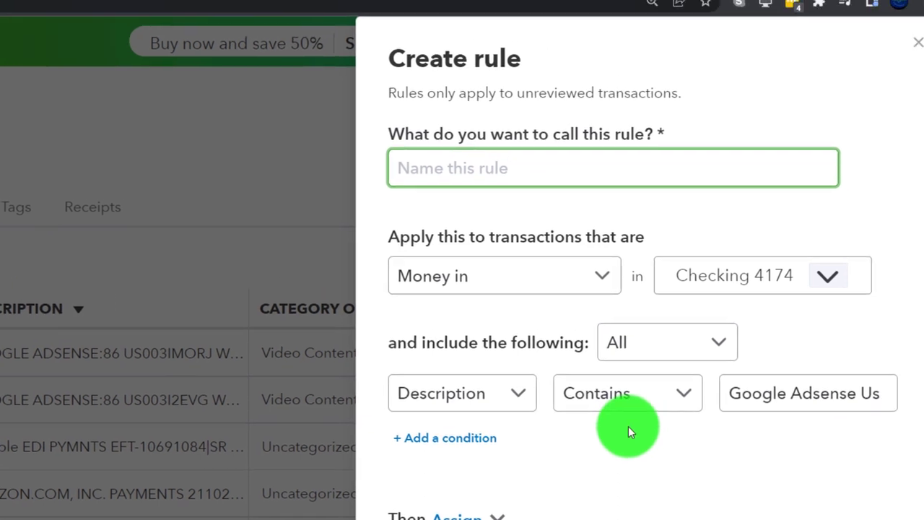
- Name the new rule GOOGLE ADSENSE by reusing the payee text from its assignment settings
scroll(628, 426, down, 3)
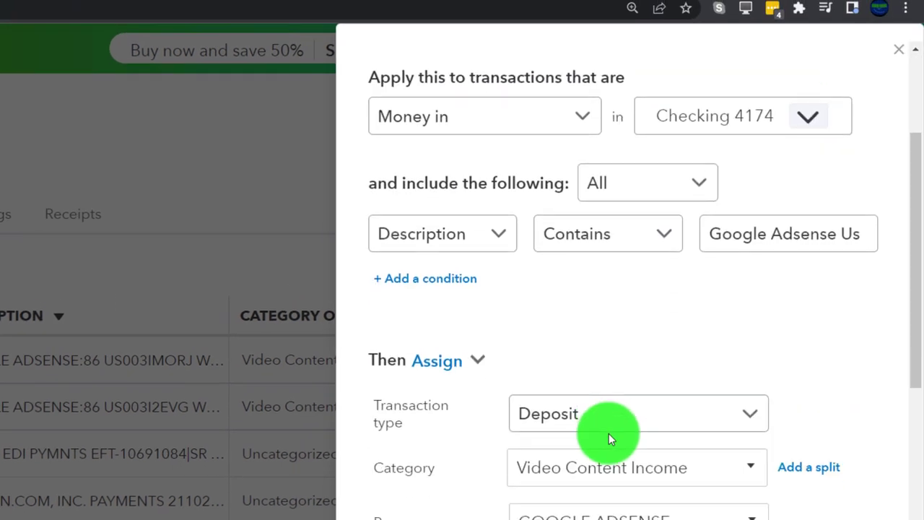
drag(675, 440, 491, 443)
key(ctrl+c)
scroll(454, 413, up, 5)
click(427, 173)
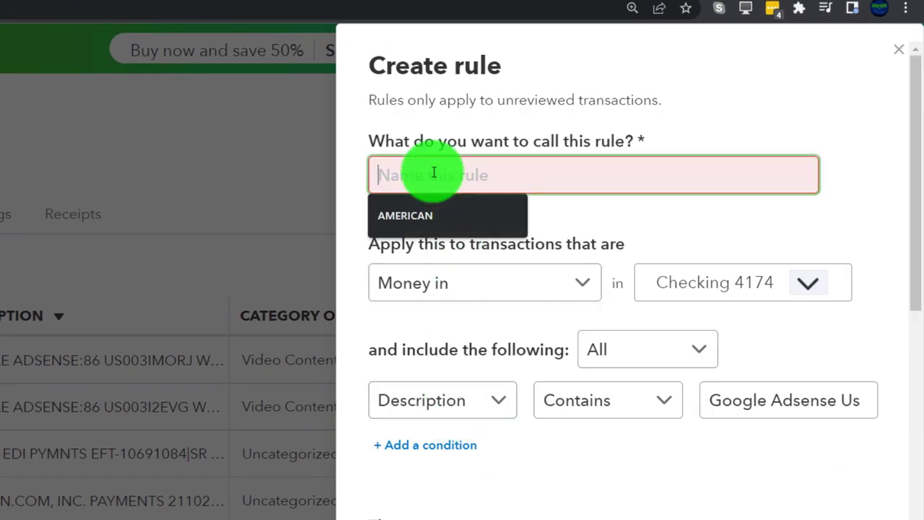
key(ctrl+v)
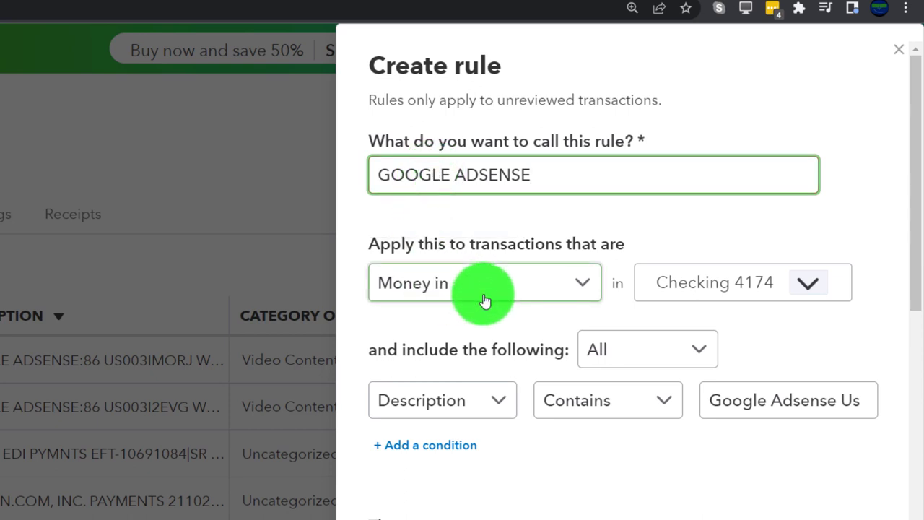
- Examine the rule's Any/All matching choices and the fields its condition can test, keeping All and Description
scroll(485, 301, down, 1)
click(699, 271)
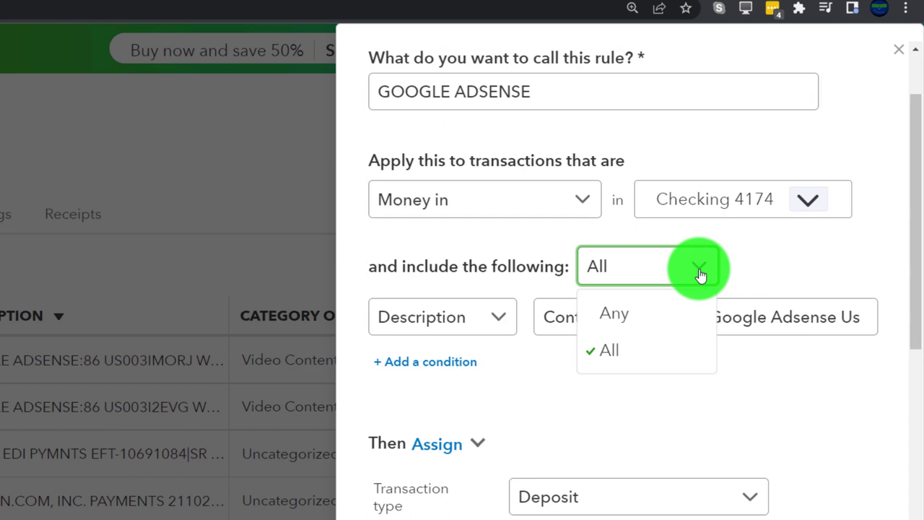
click(699, 271)
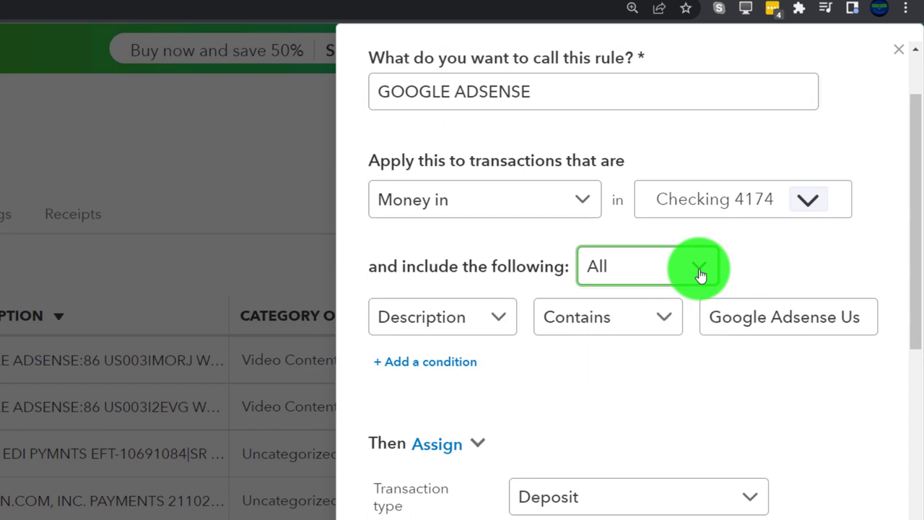
click(497, 325)
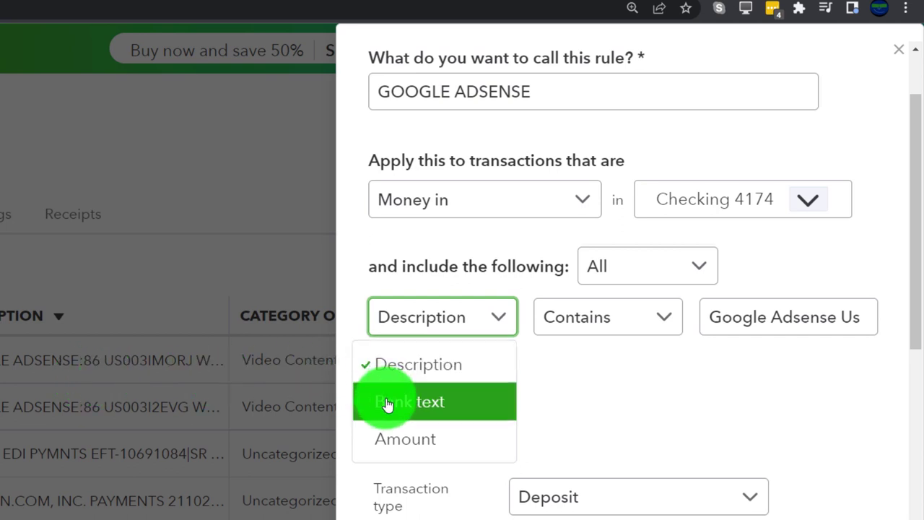
click(584, 389)
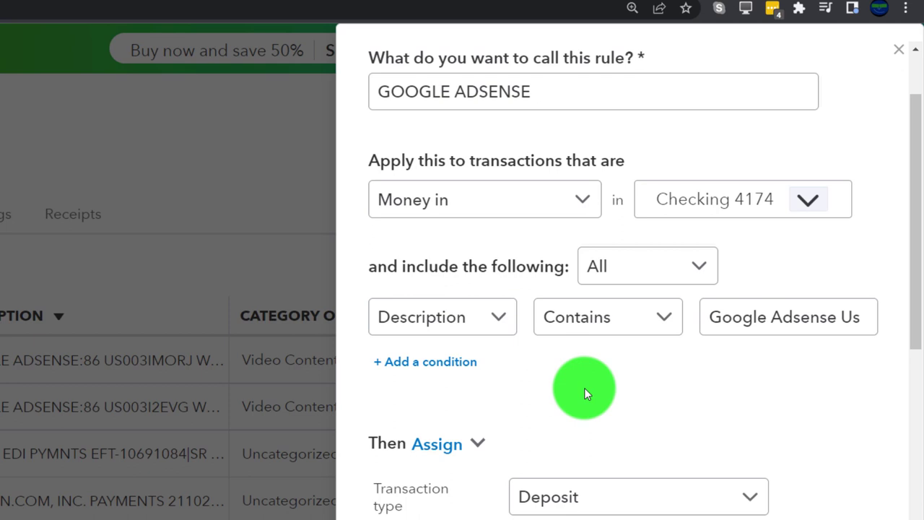
- Shorten the rule's Description Contains text to "Google Adsense", review the assigned deposit settings, and save the rule
click(830, 318)
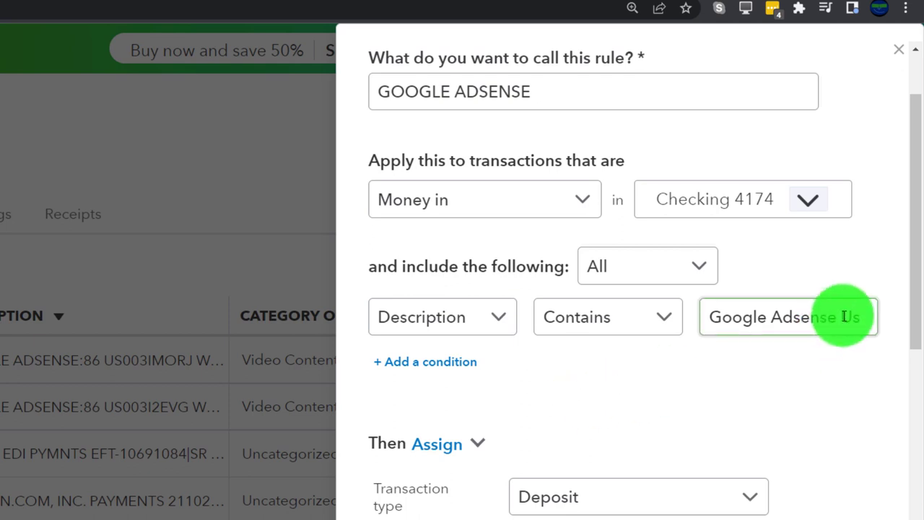
click(844, 317)
drag(844, 316, 879, 318)
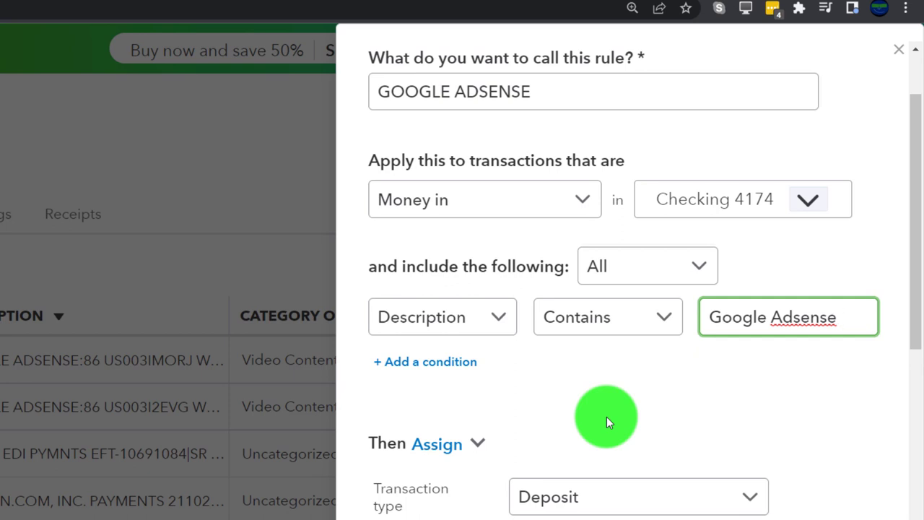
scroll(607, 417, down, 3)
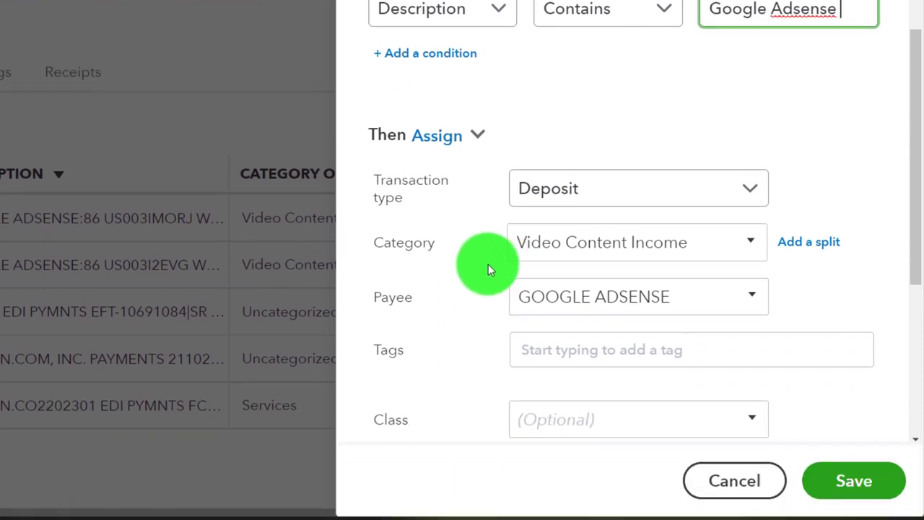
scroll(488, 264, down, 1)
scroll(487, 264, down, 1)
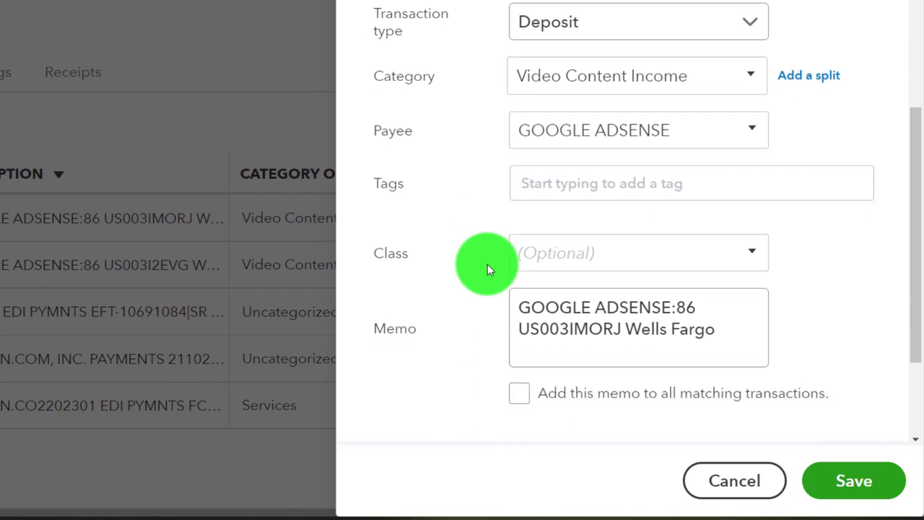
click(822, 476)
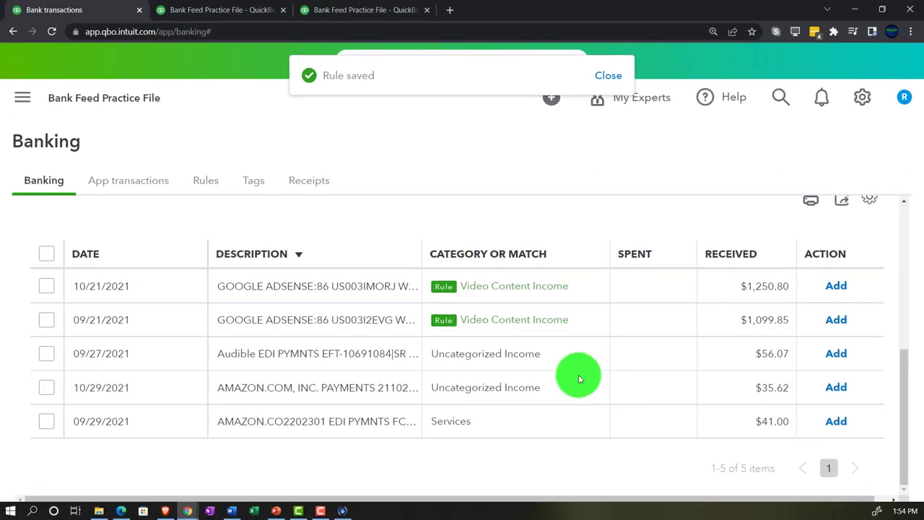
- Select the 10/21/2021 and 09/21/2021 GOOGLE ADSENSE deposits and accept them together as Video Content Income
click(47, 286)
click(46, 320)
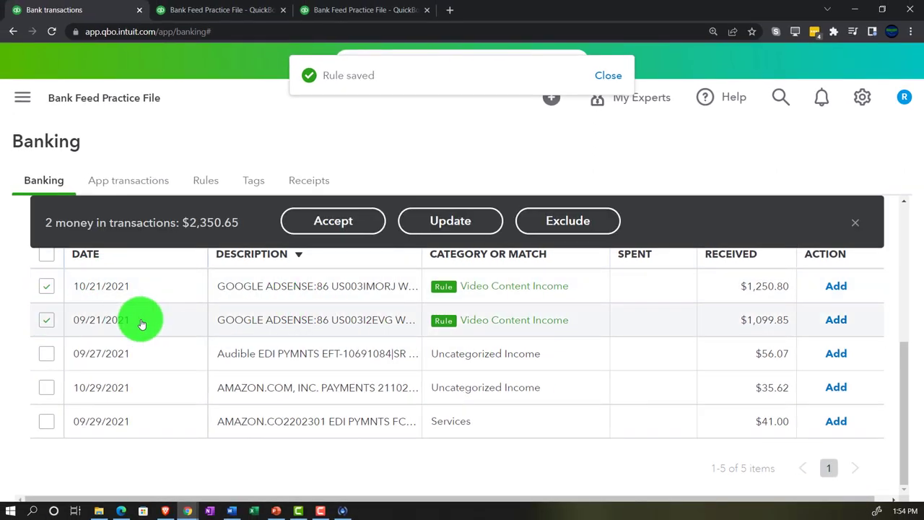
click(339, 222)
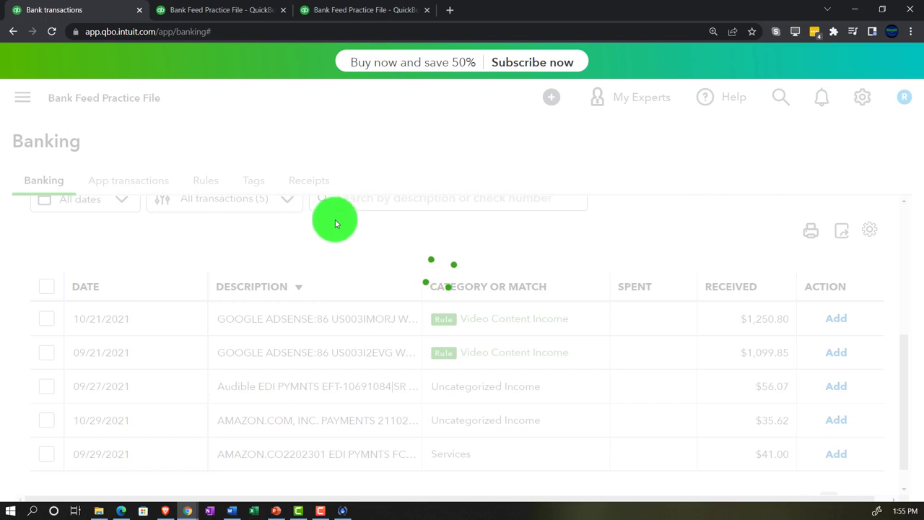
- Return from the Owner Draw transaction report to the Balance Sheet and examine the monthly bank account balances, including Checking 4174
click(235, 10)
scroll(227, 285, up, 3)
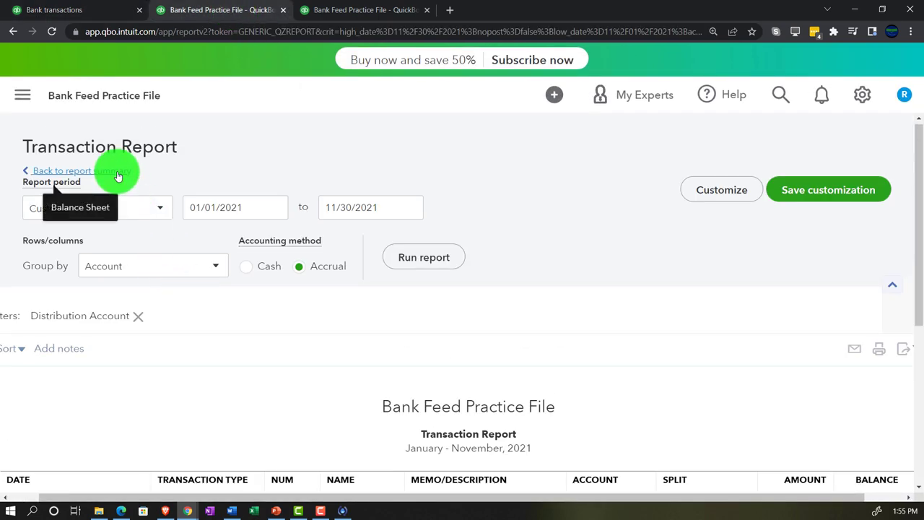
click(118, 176)
scroll(347, 330, down, 10)
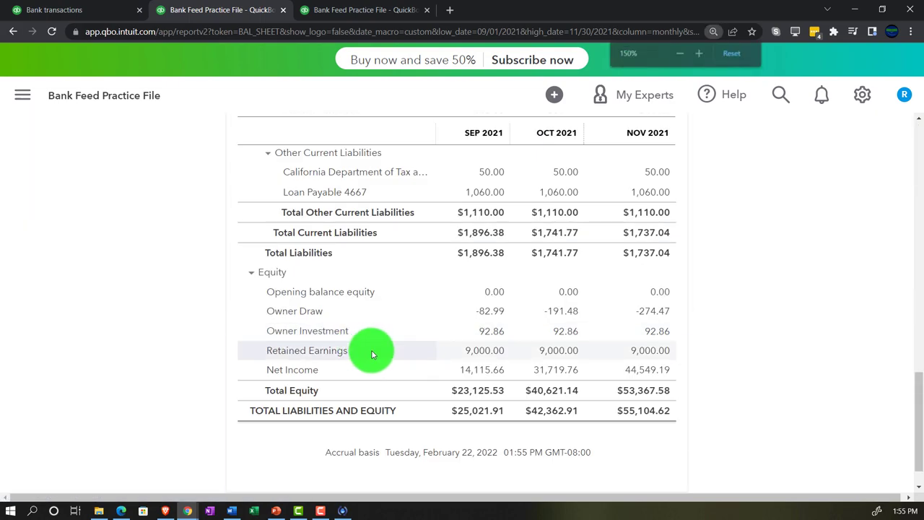
key(ctrl+plus)
key(ctrl+plus)
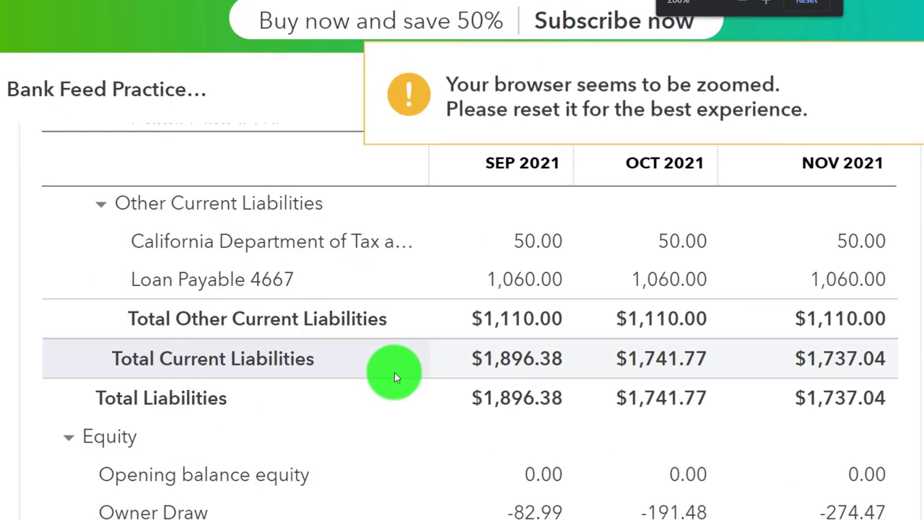
scroll(394, 372, up, 10)
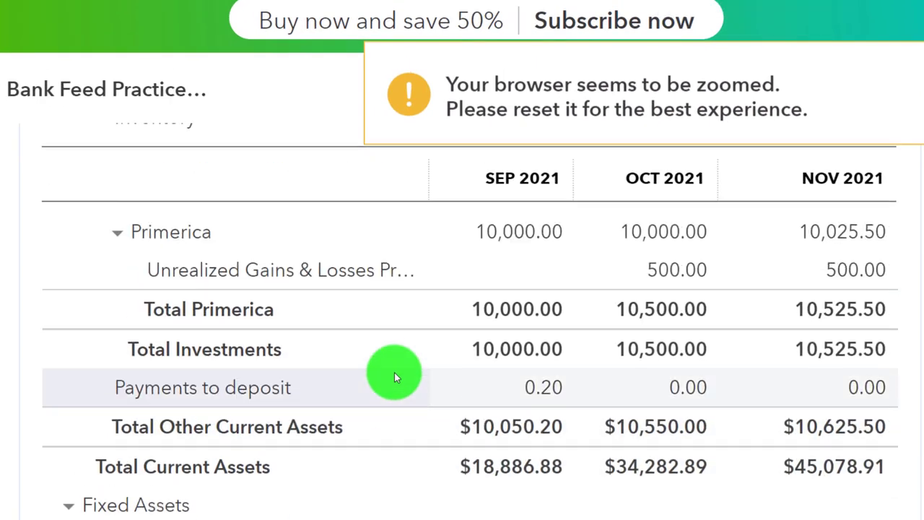
scroll(395, 372, up, 10)
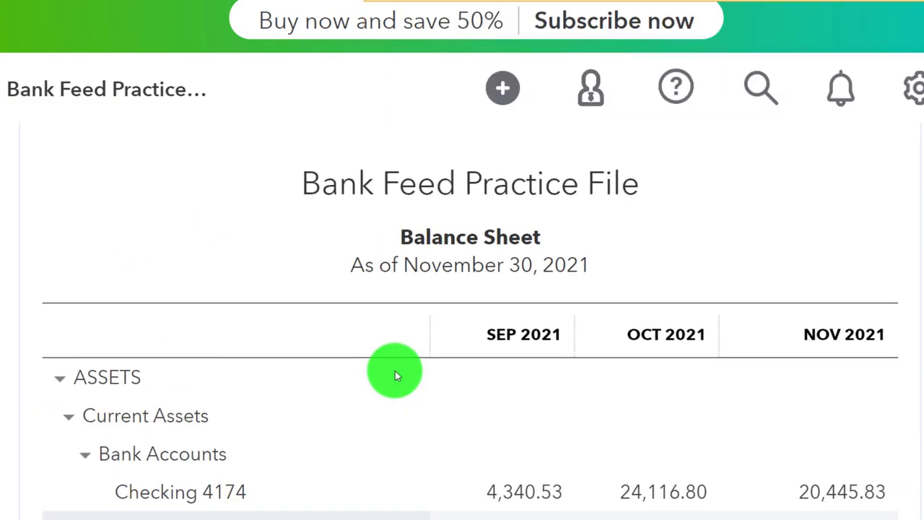
scroll(395, 370, down, 1)
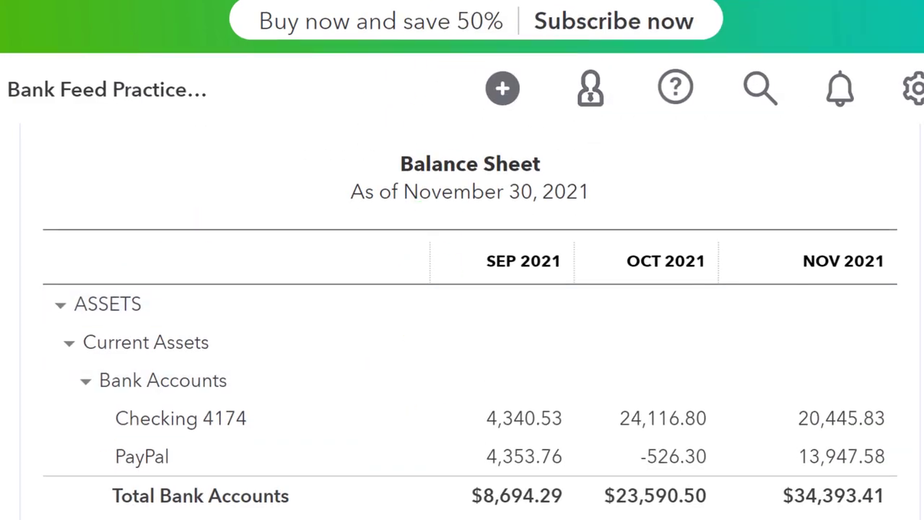
- Rerun the September to November 2021 Profit and Loss report and examine the monthly Video Content Income amounts
click(409, 10)
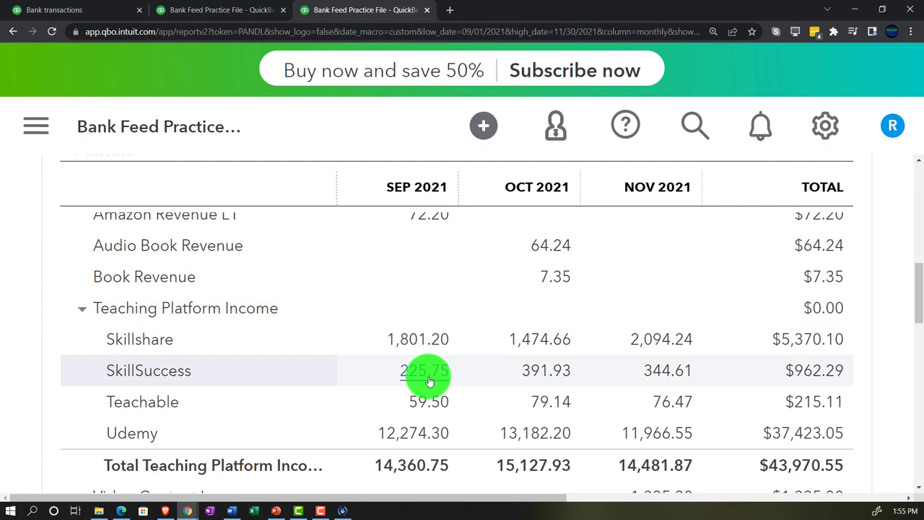
scroll(428, 379, up, 4)
scroll(428, 378, down, 3)
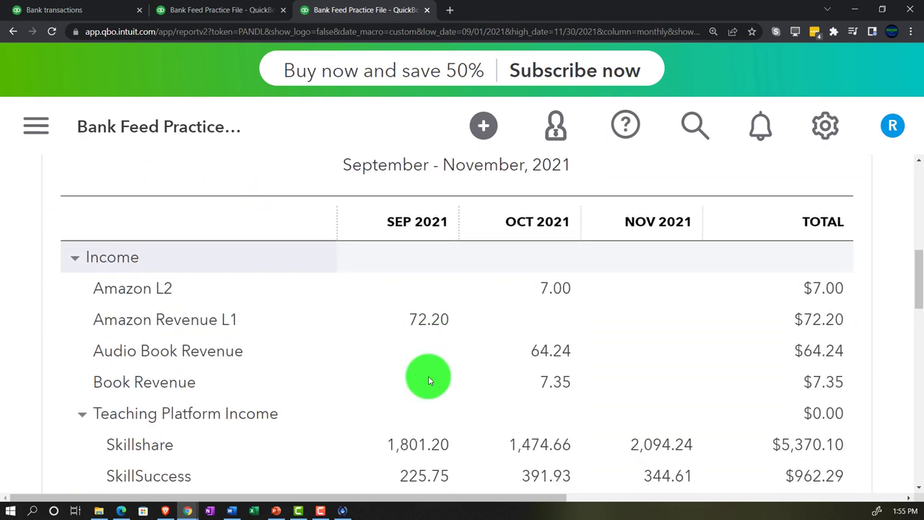
scroll(428, 381, down, 1)
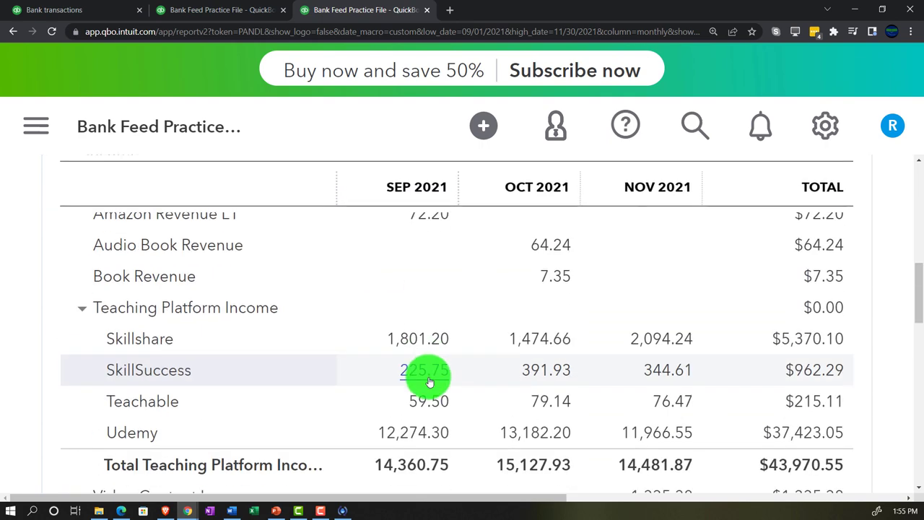
scroll(412, 402, down, 1)
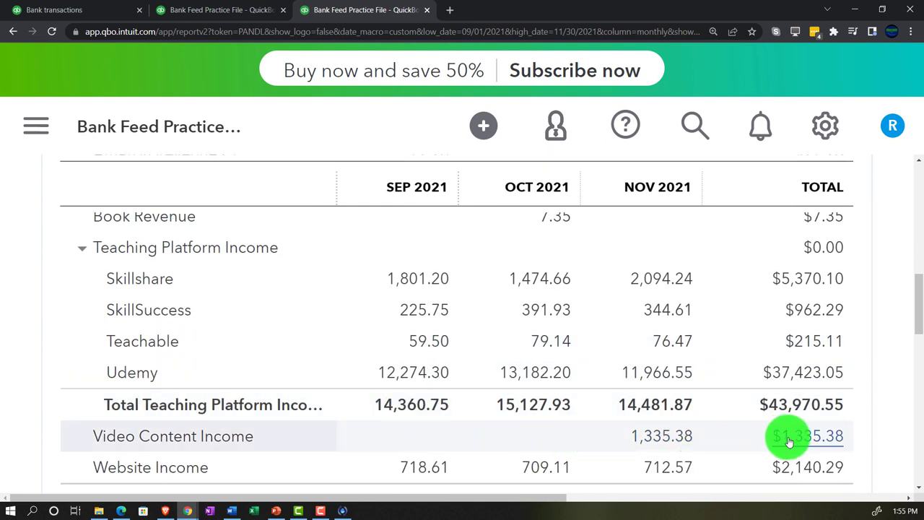
scroll(748, 374, up, 8)
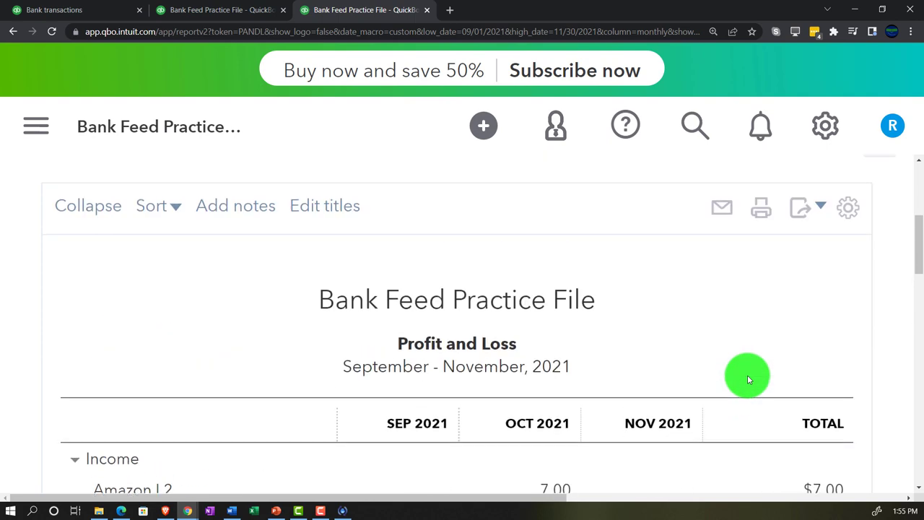
key(ctrl+minus)
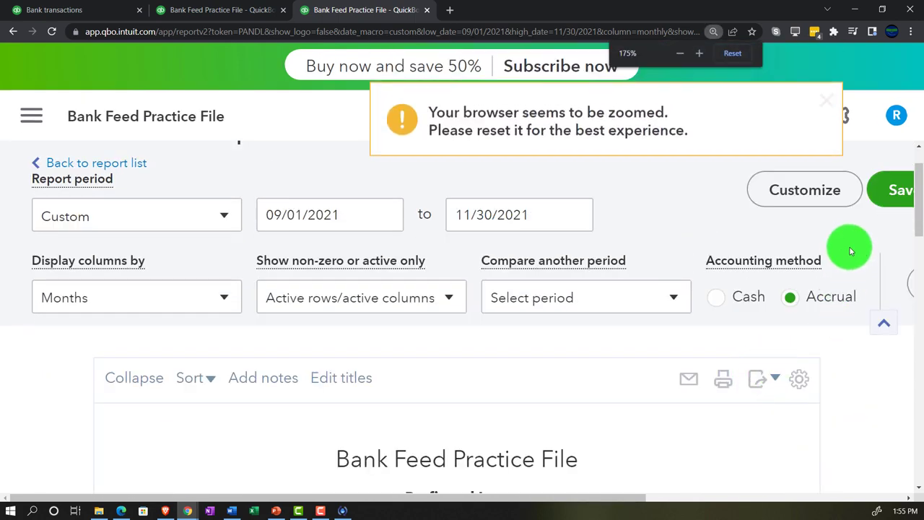
scroll(808, 324, down, 5)
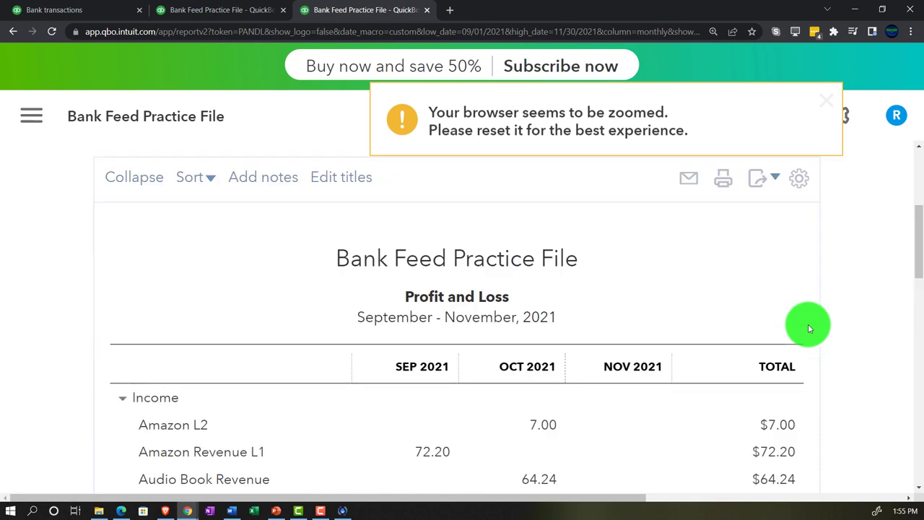
scroll(809, 326, down, 5)
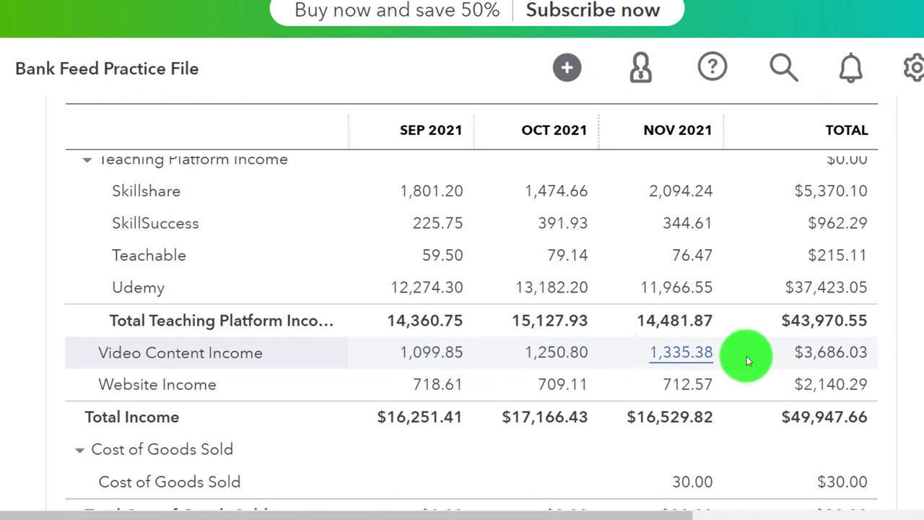
- Open the transaction detail behind the Video Content Income total in the Profit and Loss report
click(819, 359)
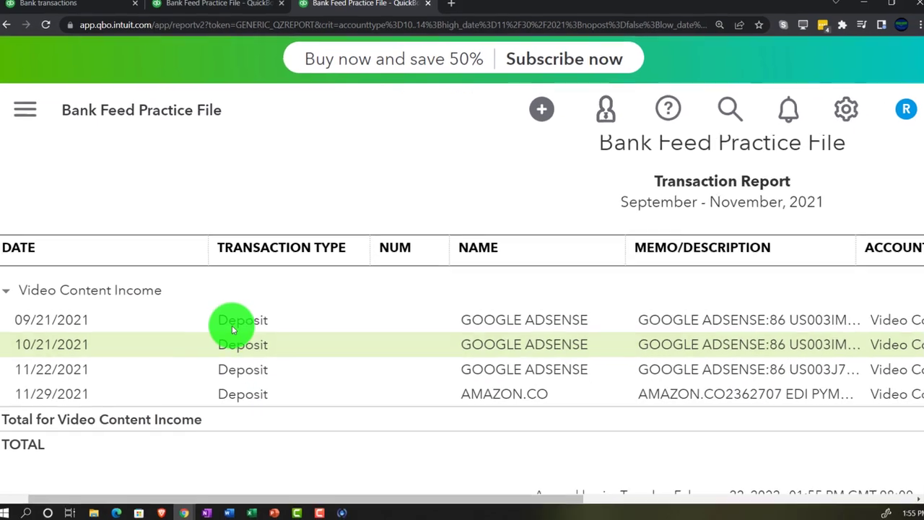
key(ctrl+minus)
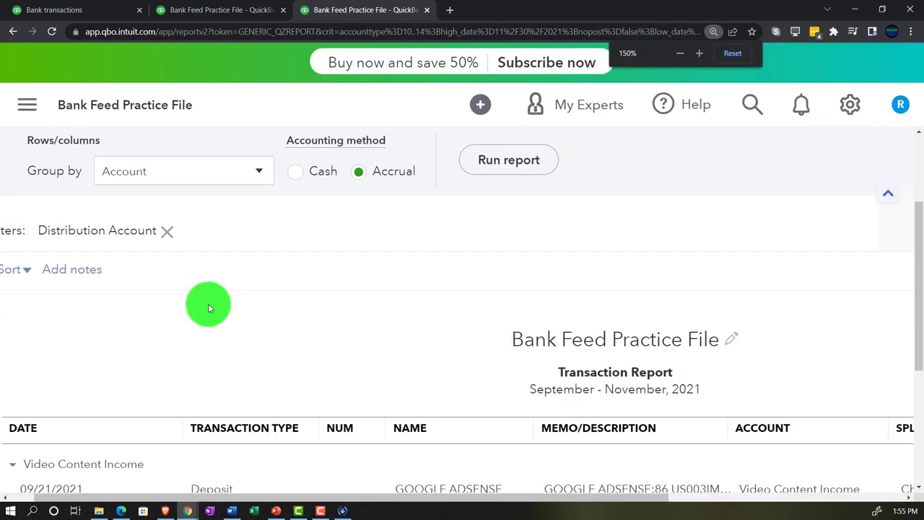
key(ctrl+minus)
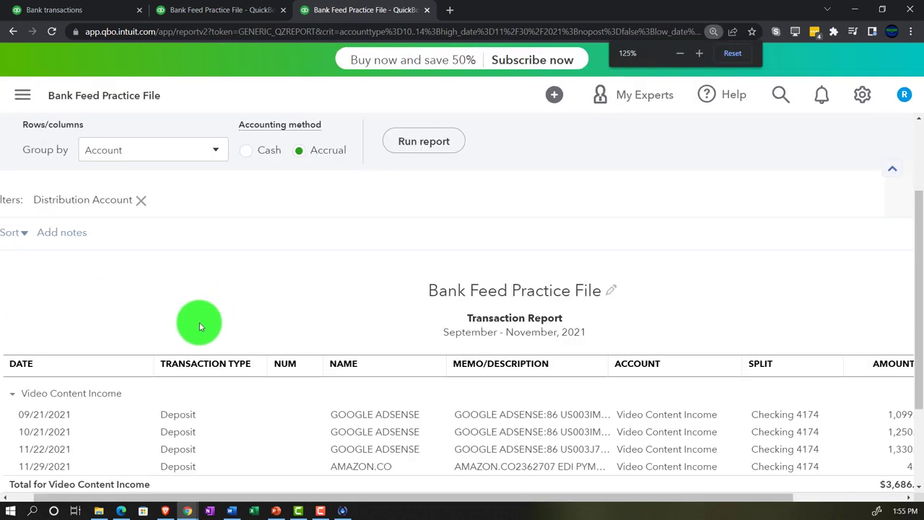
- Set the Video Content Income transaction report's start date to 01/01/2021 and rerun it
scroll(199, 322, up, 2)
click(247, 220)
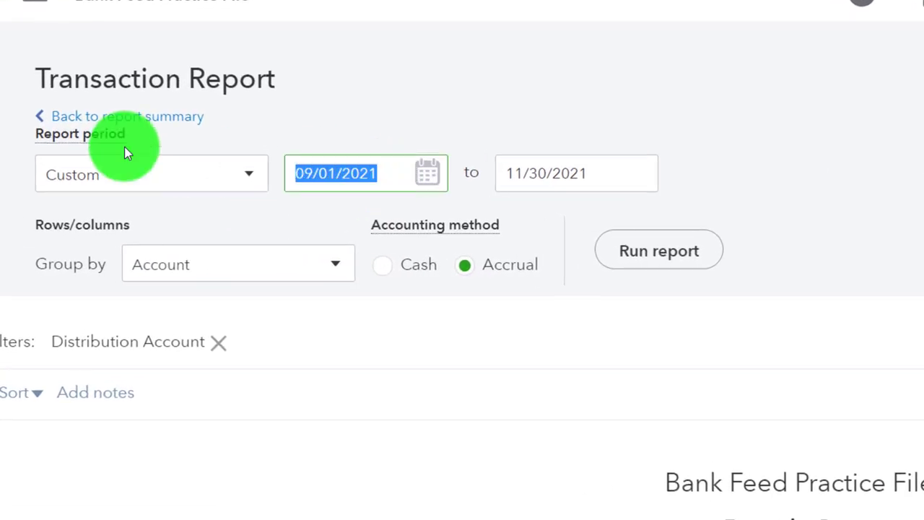
text(01/01/2021)
key(Tab)
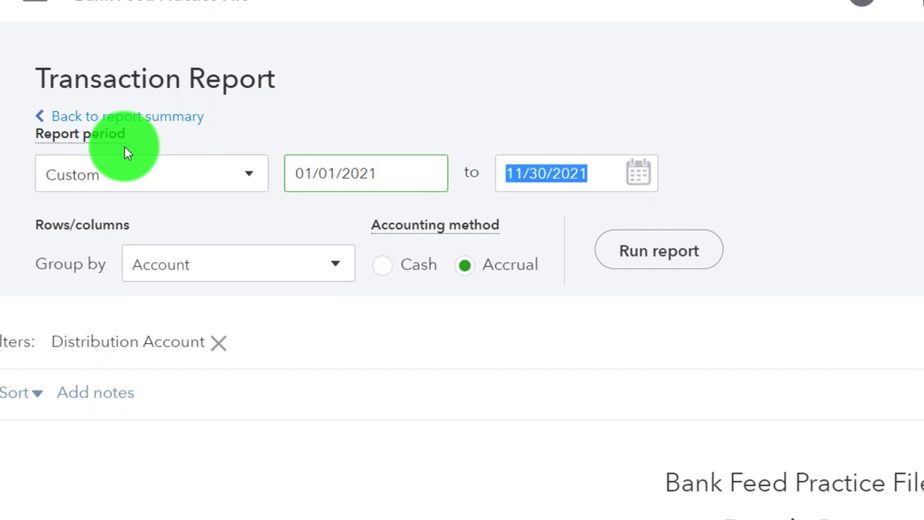
click(659, 250)
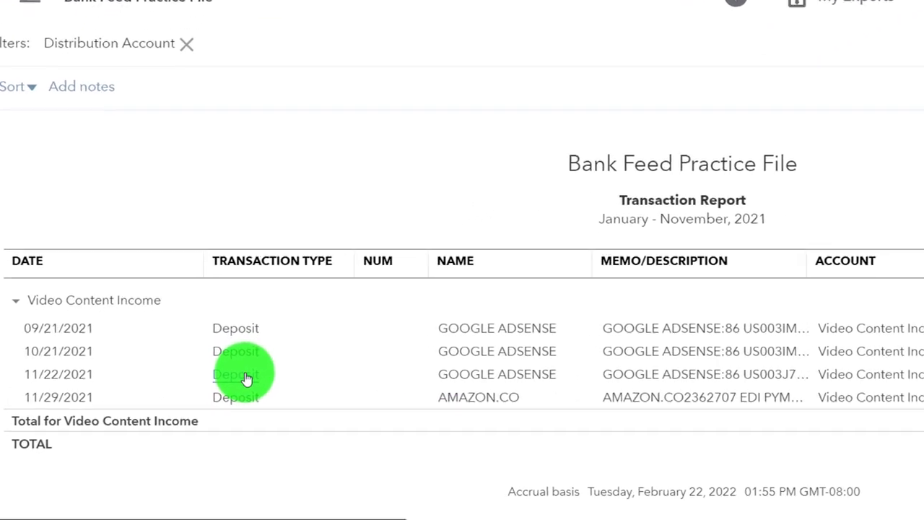
- Inspect the 11/22/2021 GOOGLE ADSENSE deposit, close it unchanged, and return to the Profit and Loss report summary
click(258, 375)
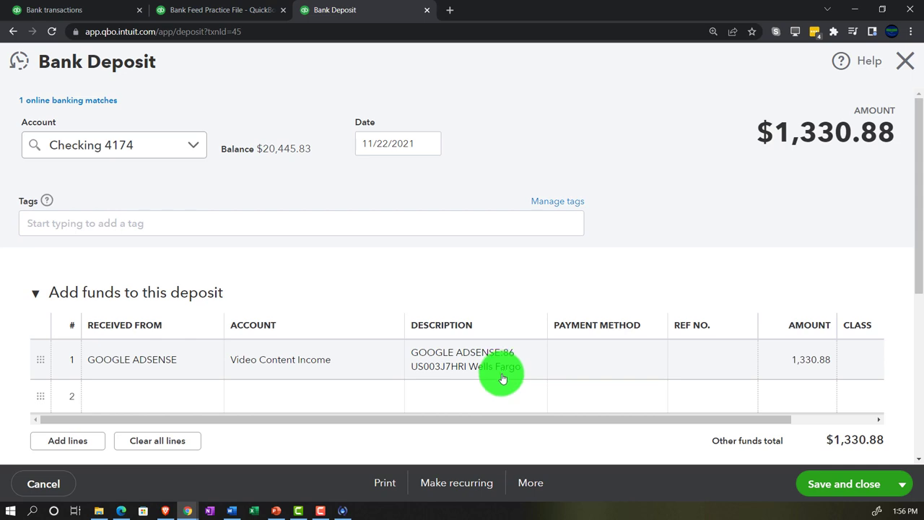
click(915, 65)
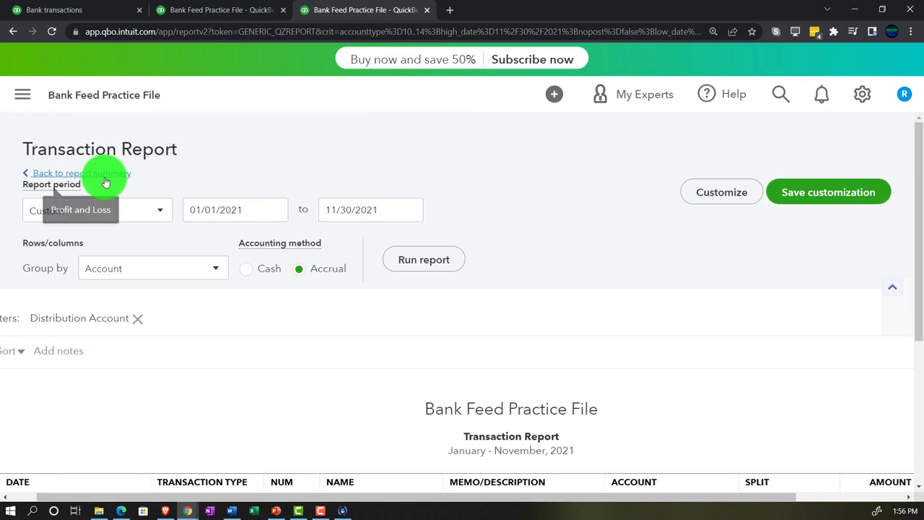
click(102, 177)
scroll(195, 300, down, 5)
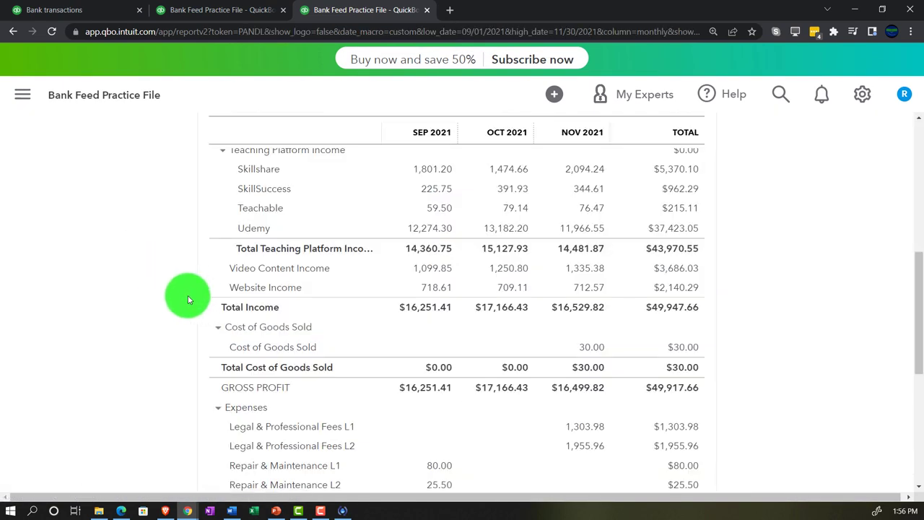
key(ctrl+plus)
key(ctrl+plus)
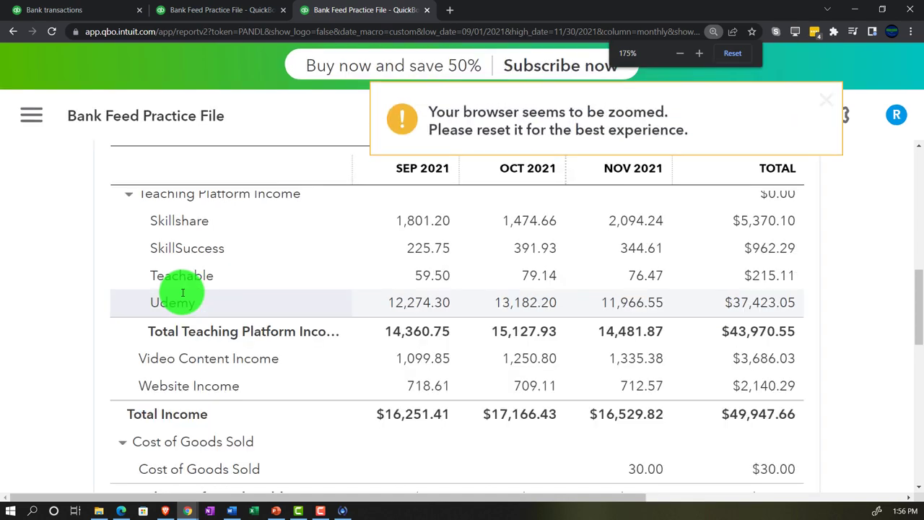
- Go back to the bank transactions for review and expand the 09/27/2021 Audible deposit
click(111, 13)
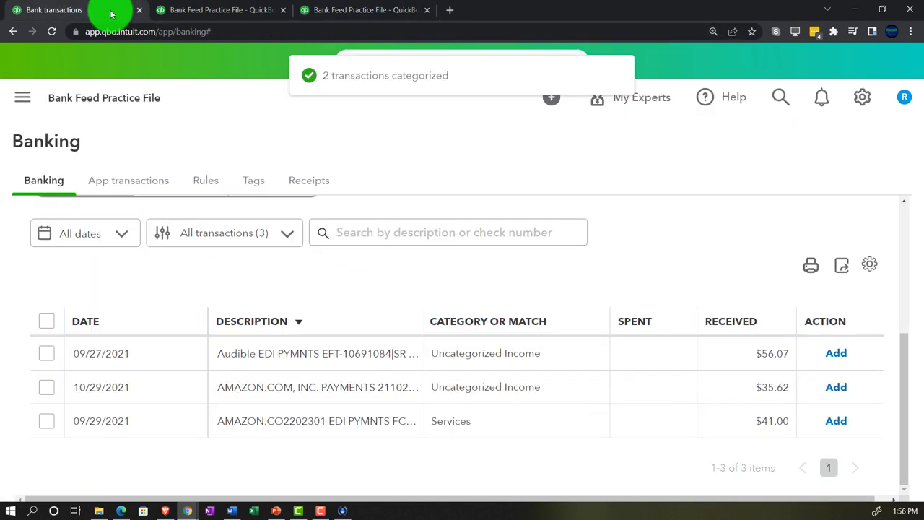
key(ctrl+minus)
key(ctrl+minus)
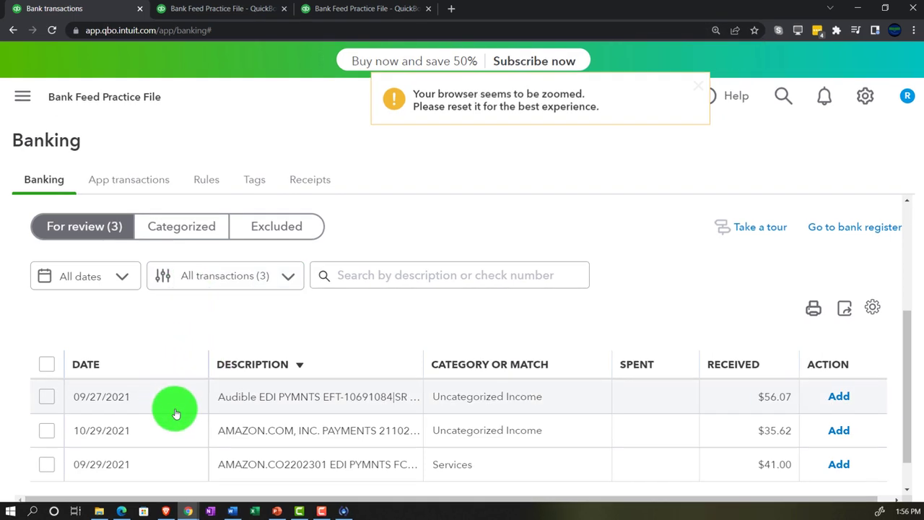
click(385, 402)
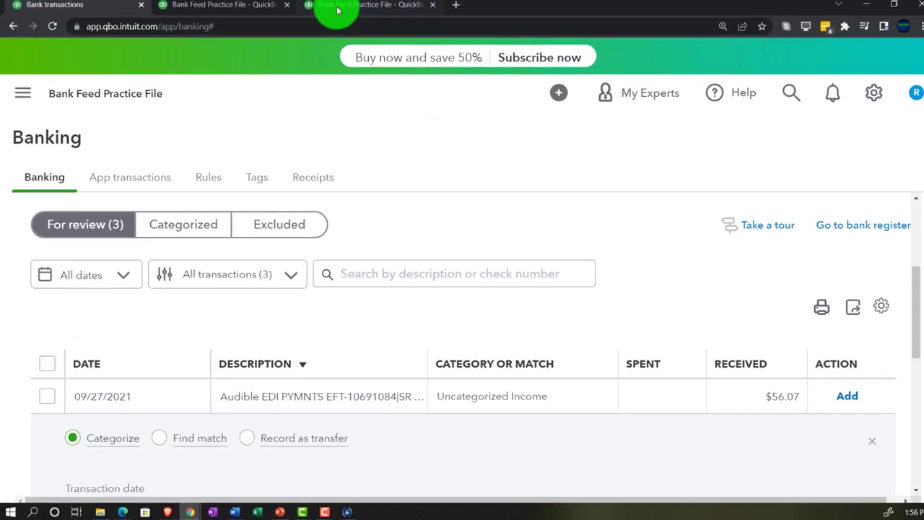
- Check which income accounts the Profit and Loss report uses, and return to the bank transactions
click(339, 10)
scroll(346, 346, up, 2)
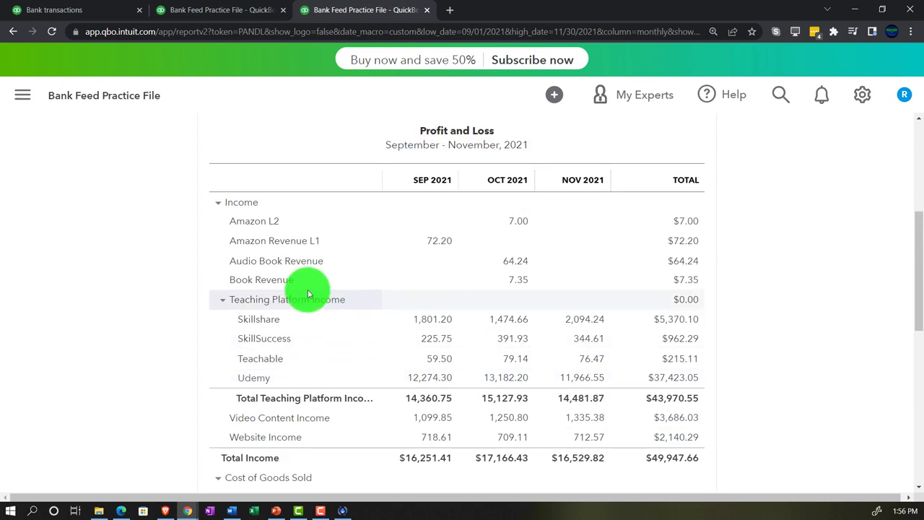
click(100, 10)
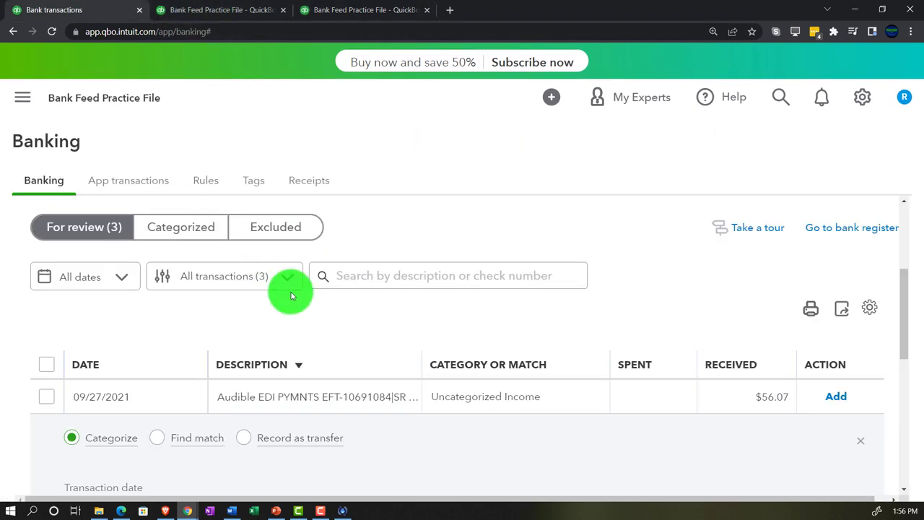
- Set the 09/27/2021 Audible deposit's category to Audio Book Revenue
scroll(289, 291, down, 3)
scroll(291, 295, down, 1)
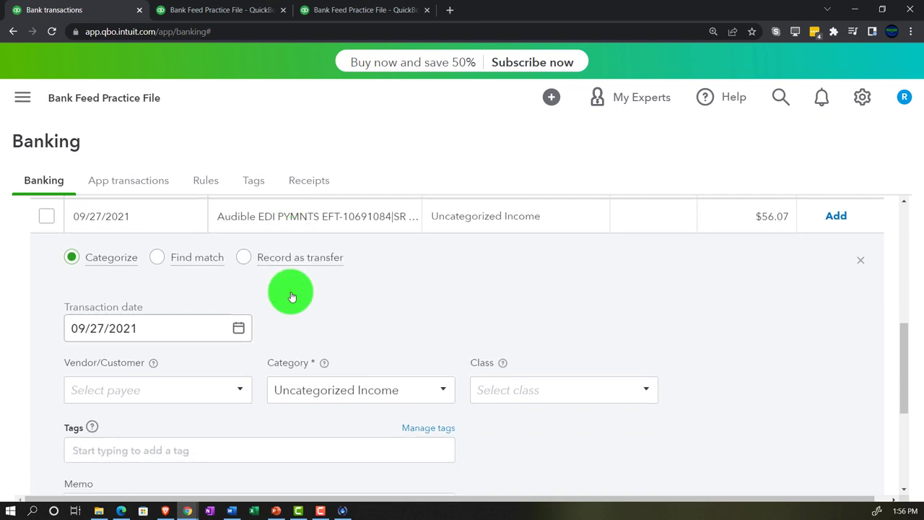
scroll(292, 296, down, 1)
scroll(288, 289, down, 1)
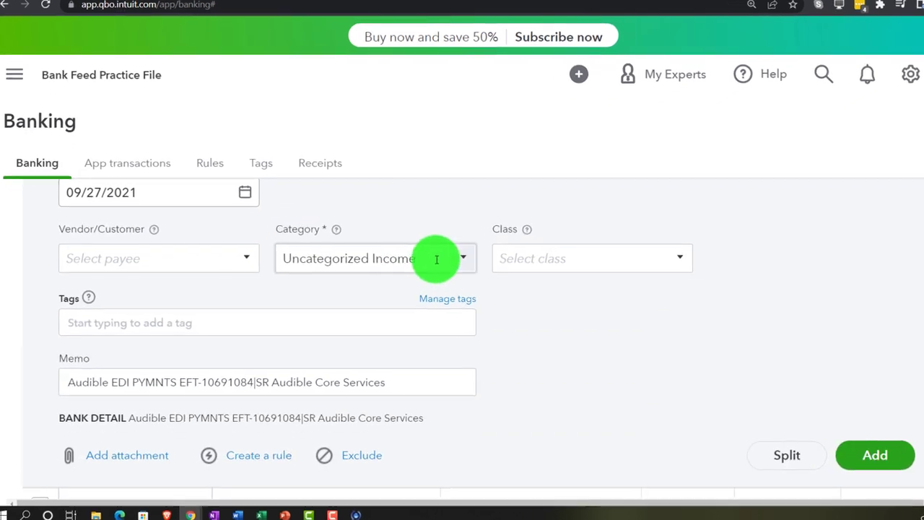
click(445, 280)
click(547, 224)
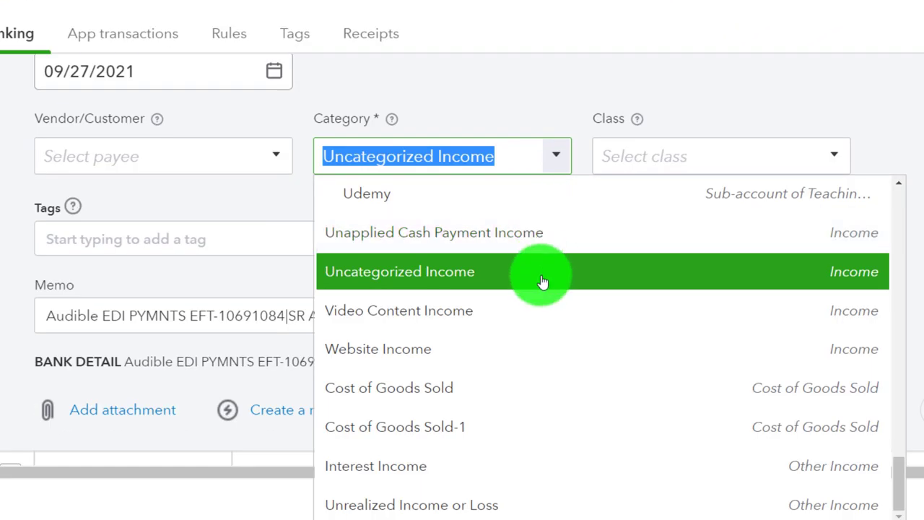
scroll(541, 313, up, 3)
scroll(541, 313, up, 15)
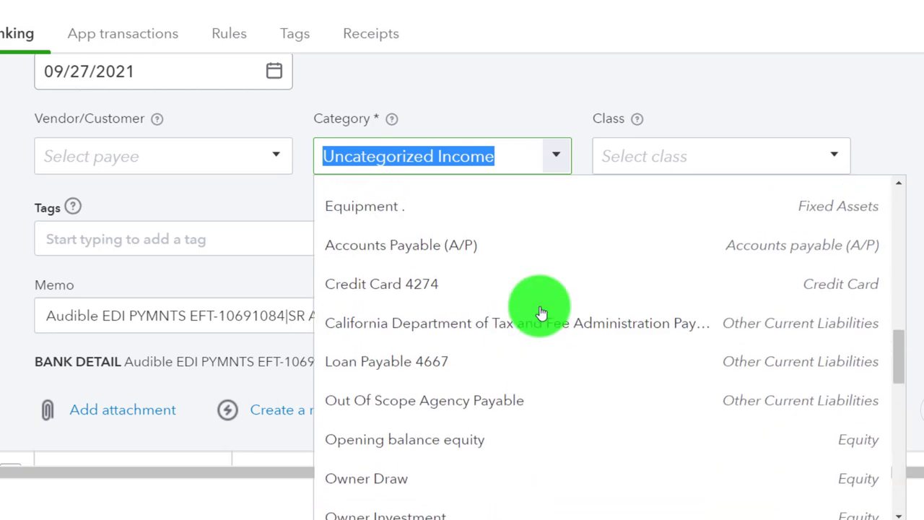
text(aud)
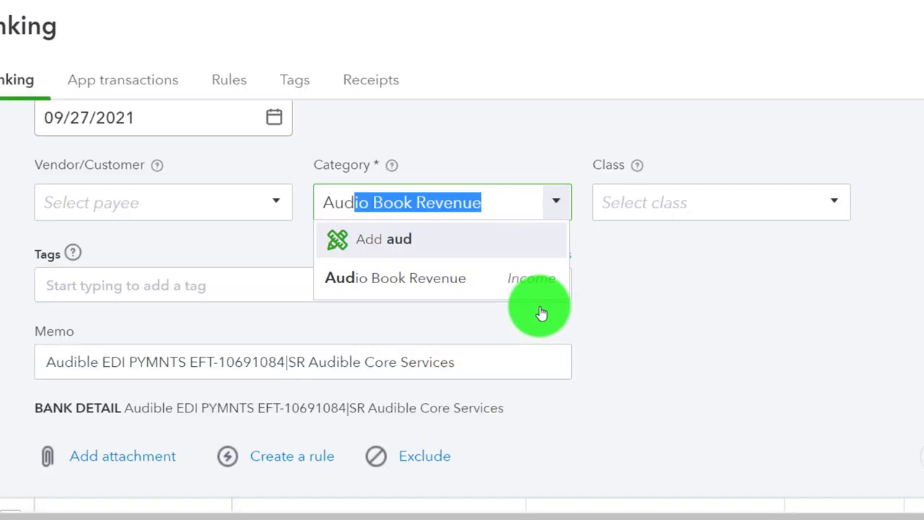
click(437, 280)
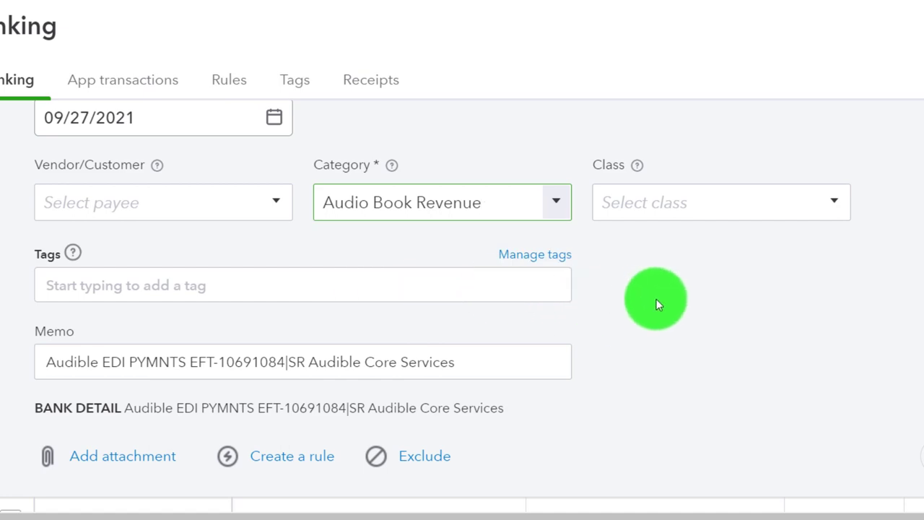
- Start a bank rule from the Audible deposit and name it "Audible", reusing the word from its description condition
scroll(340, 392, down, 1)
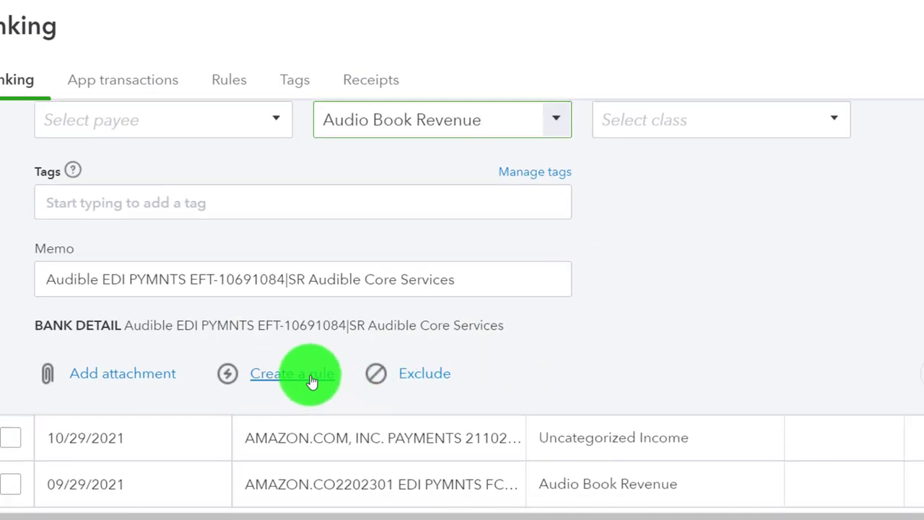
click(313, 378)
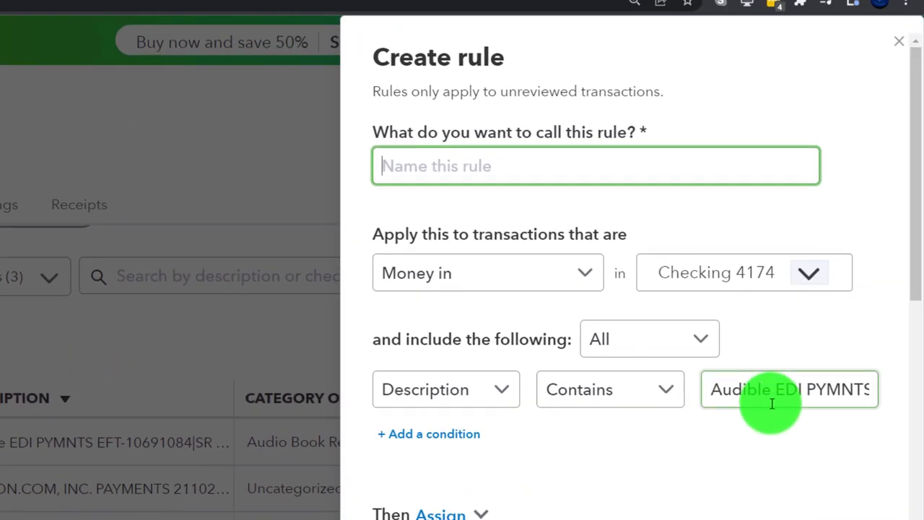
drag(771, 391, 709, 389)
key(ctrl+c)
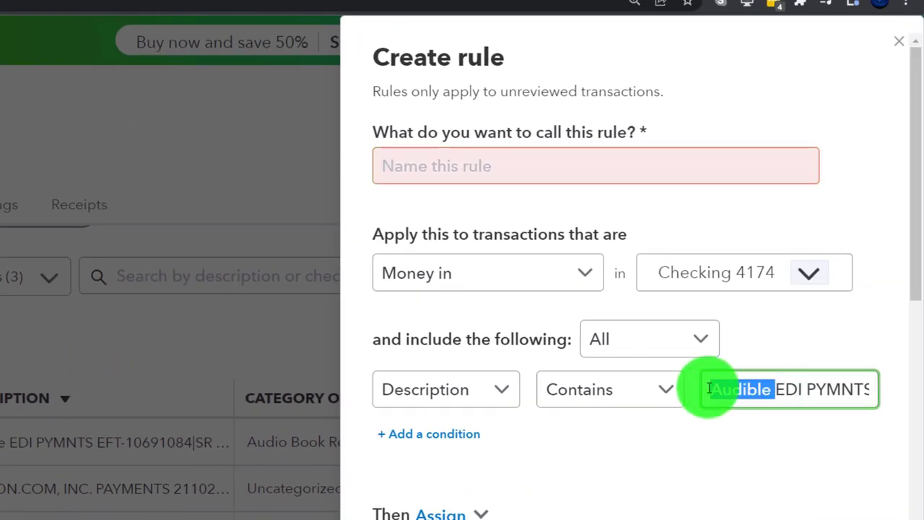
click(437, 165)
key(ctrl+v)
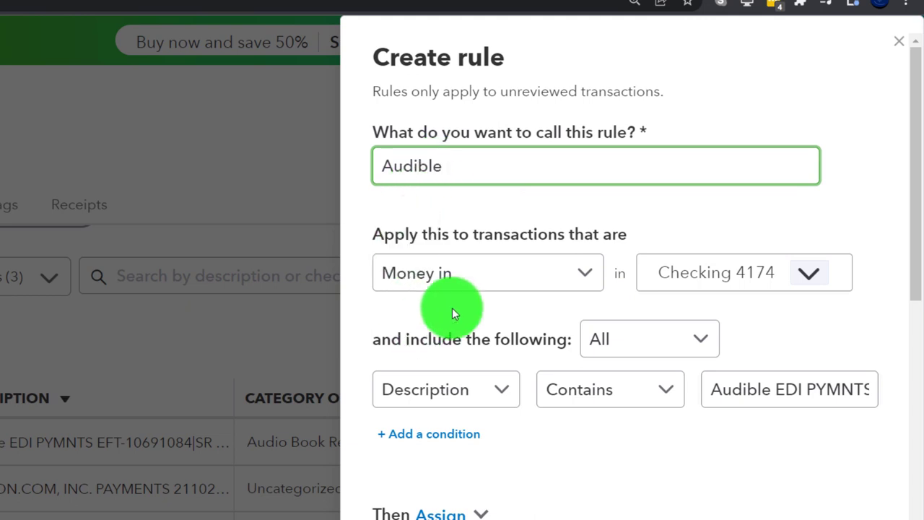
- Shorten the rule's description condition so it applies to money-in transactions containing "Audible"
scroll(697, 290, down, 1)
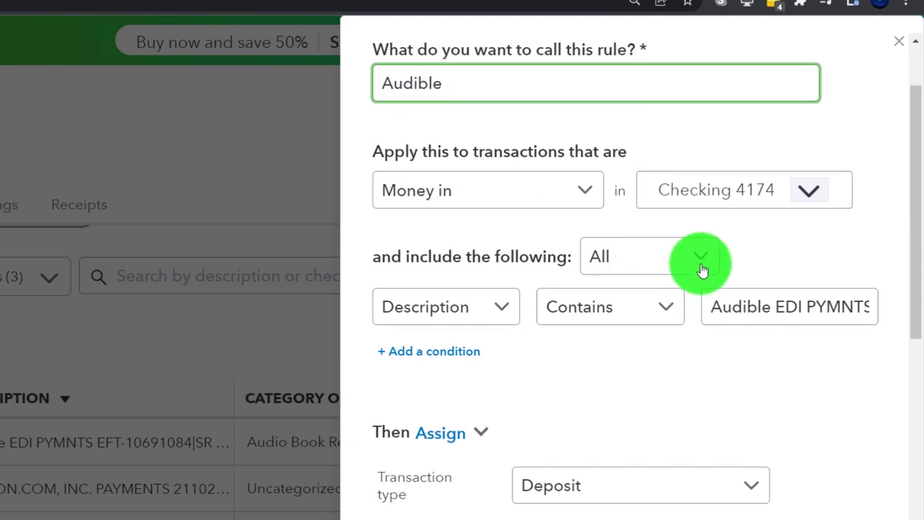
click(702, 259)
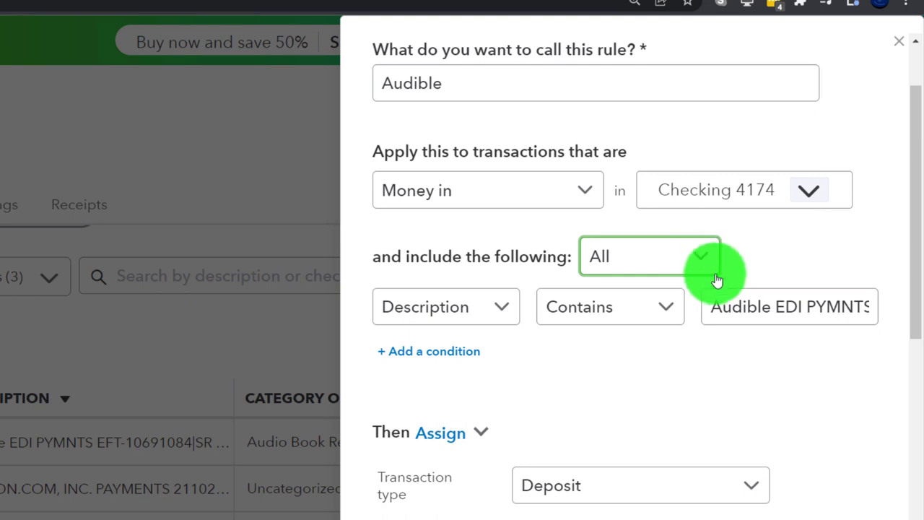
click(764, 313)
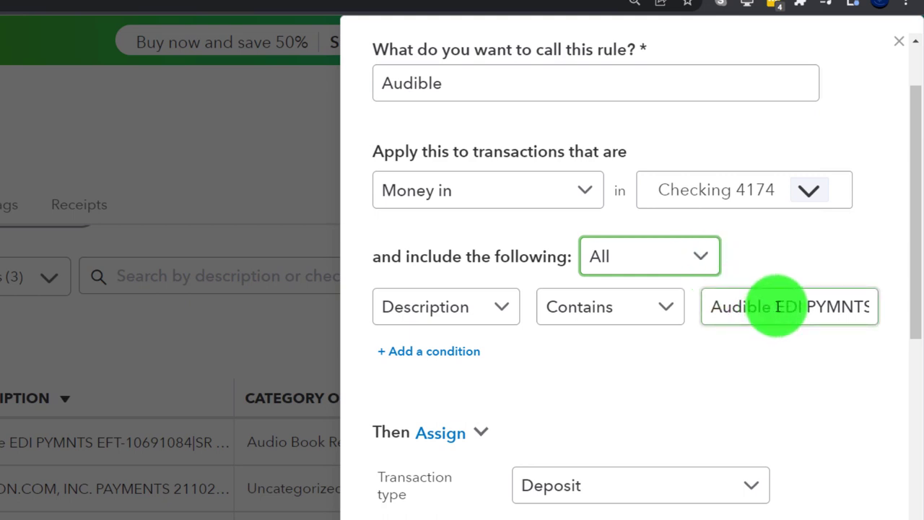
drag(776, 306, 874, 299)
text(Core Services)
key(ctrl+a)
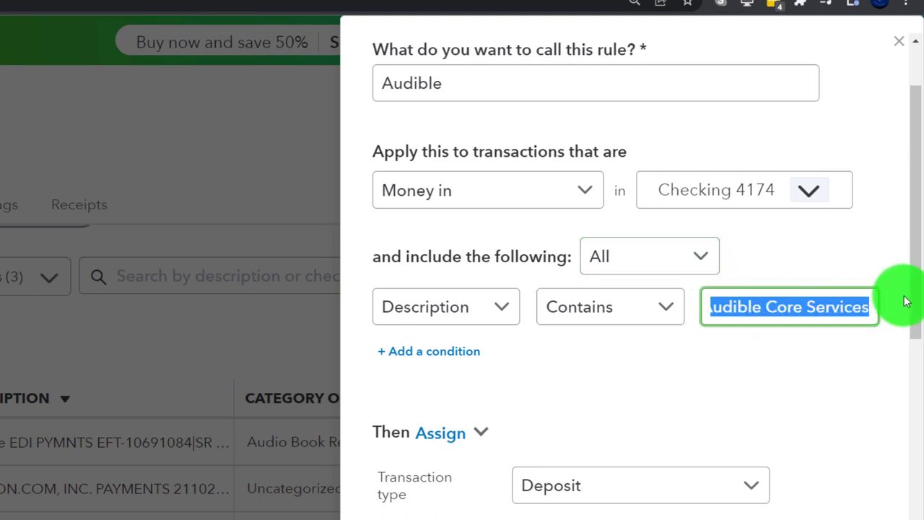
text(Audible)
click(707, 409)
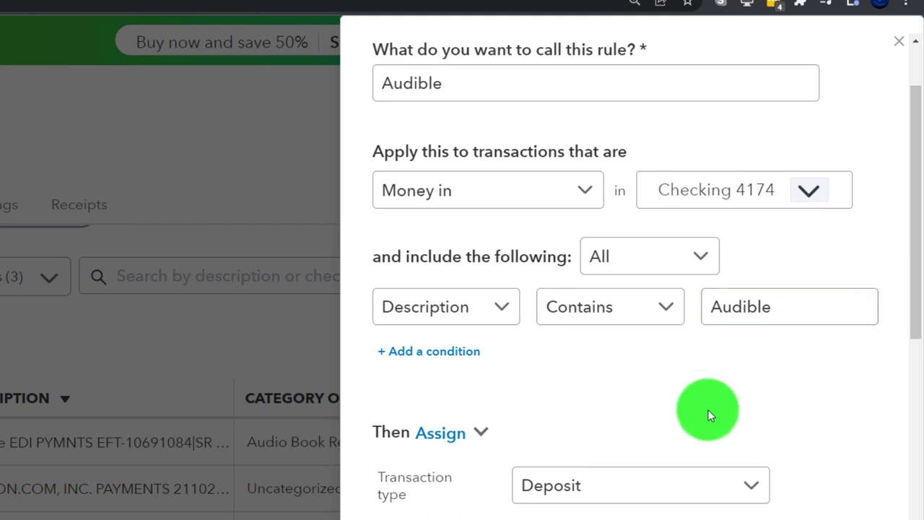
- Save the Audible rule with the Deposit type and Audio Book Revenue category, and add the 09/27/2021 Audible deposit to the books
scroll(597, 399, down, 4)
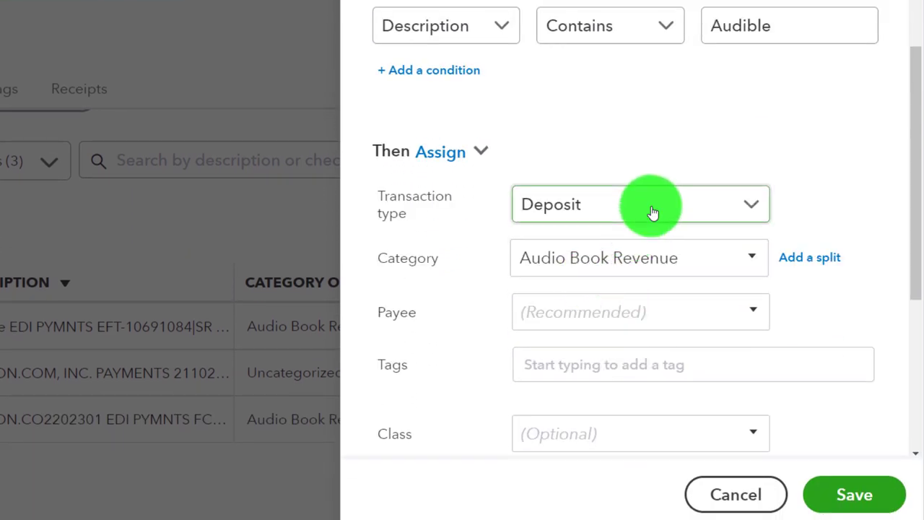
scroll(653, 212, down, 1)
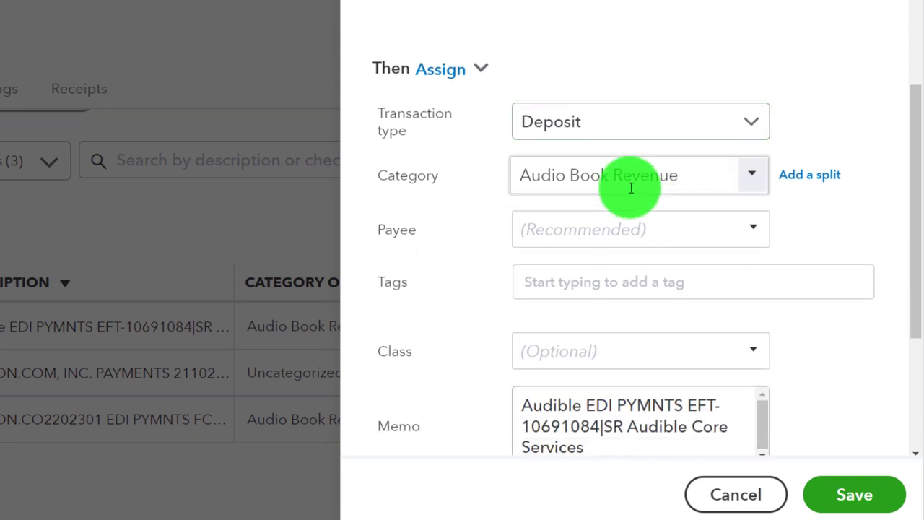
scroll(631, 188, down, 2)
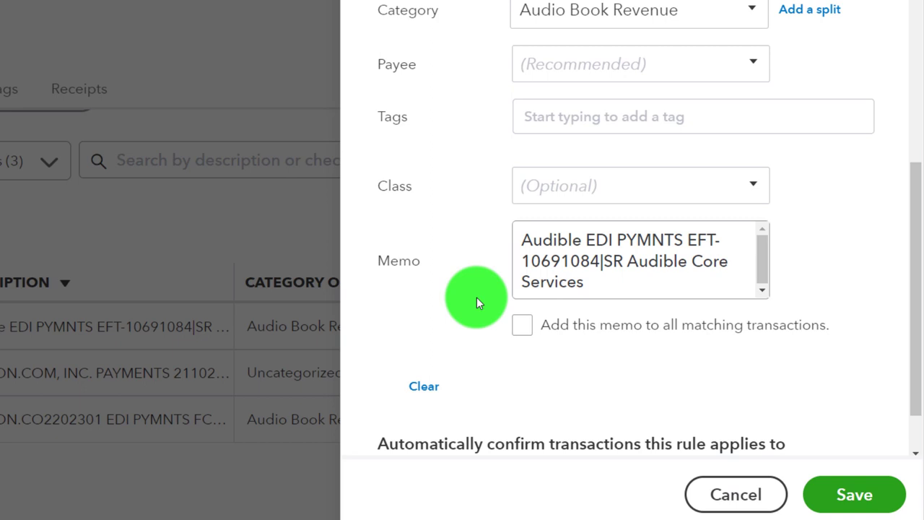
scroll(478, 300, down, 1)
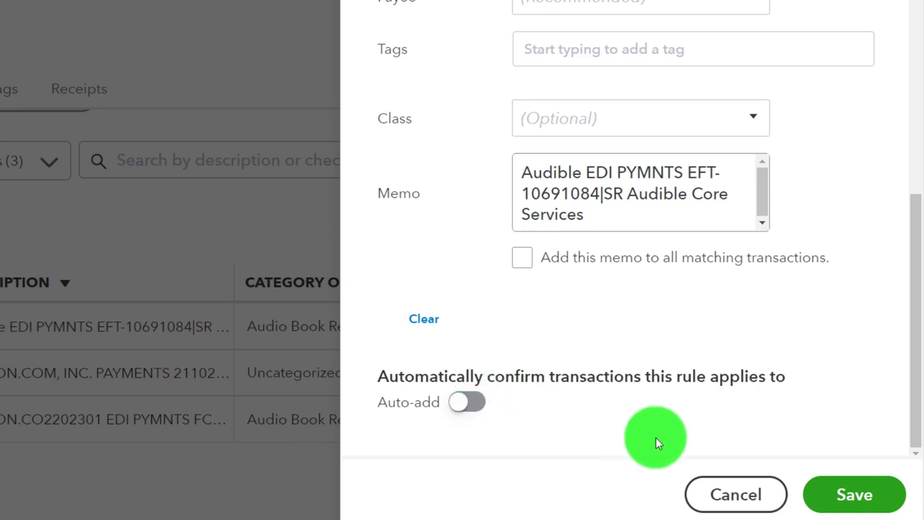
click(847, 495)
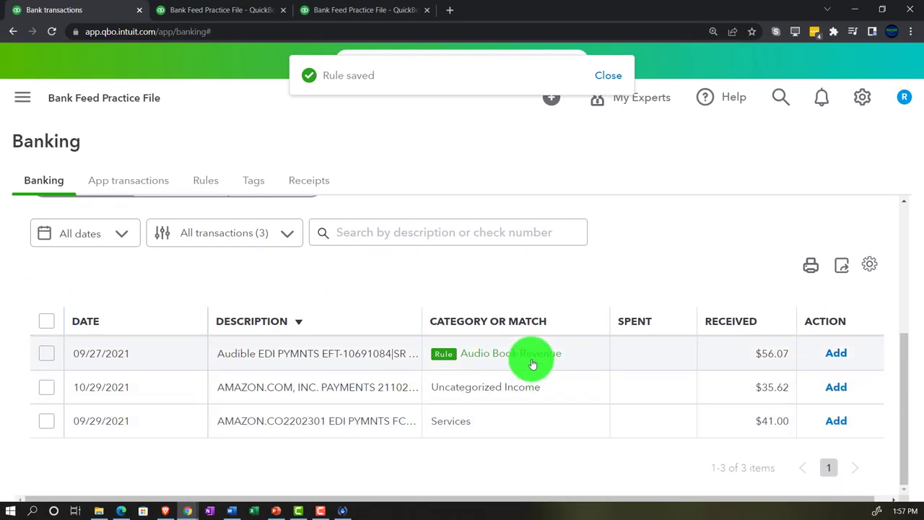
click(837, 353)
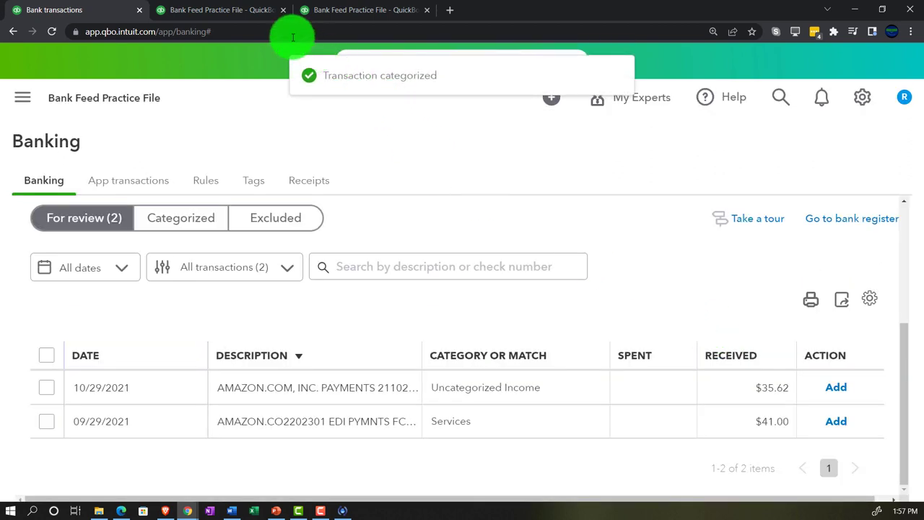
- Rerun the September to November 2021 Balance Sheet and check the Checking 4174 balances
click(245, 9)
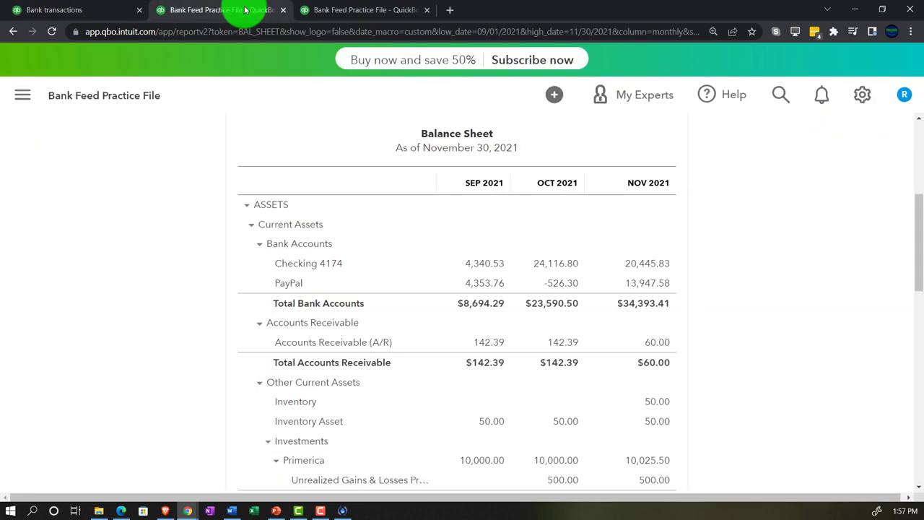
scroll(505, 307, up, 2)
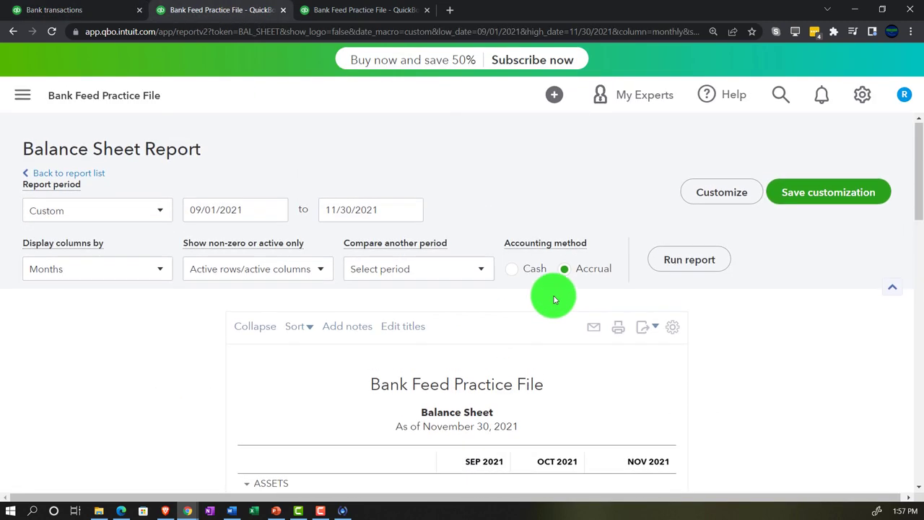
click(653, 258)
scroll(267, 382, down, 3)
key(ctrl+plus)
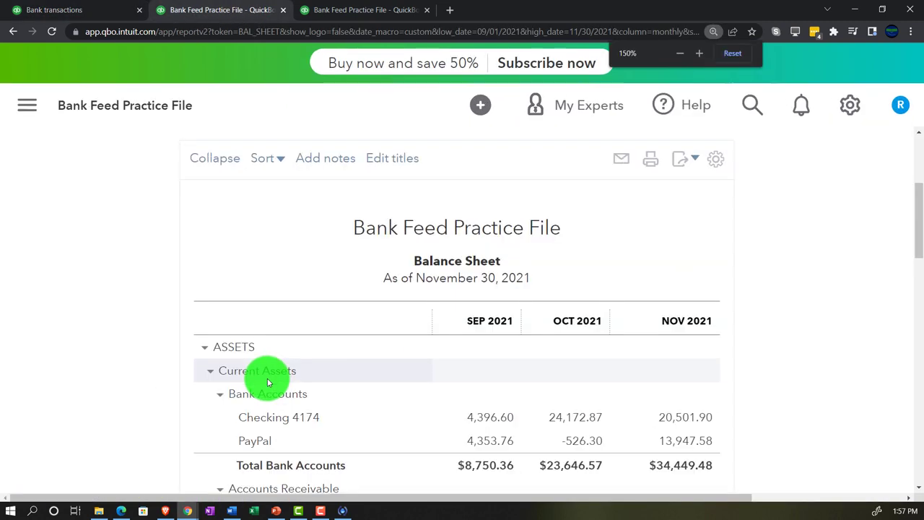
key(ctrl+plus)
scroll(268, 367, down, 3)
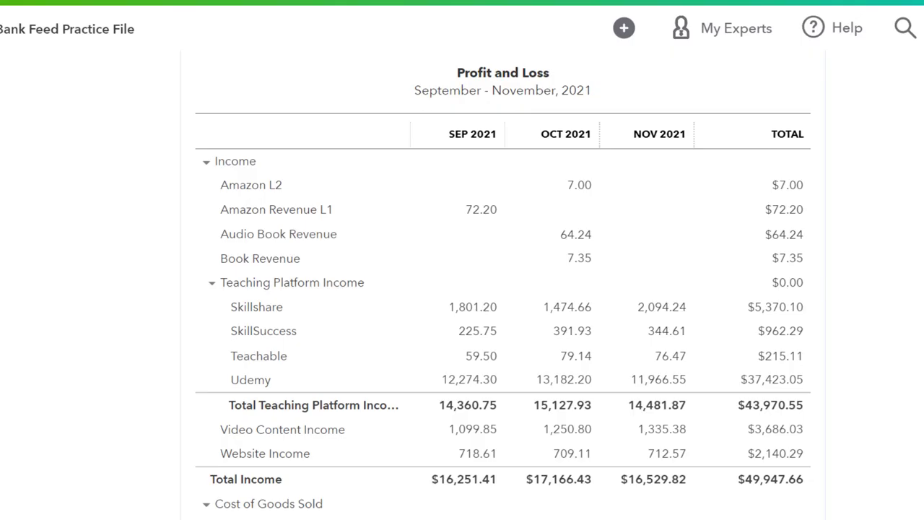
- Rerun the September to November 2021 Profit and Loss report and check the Audio Book Revenue line
key(ctrl+plus)
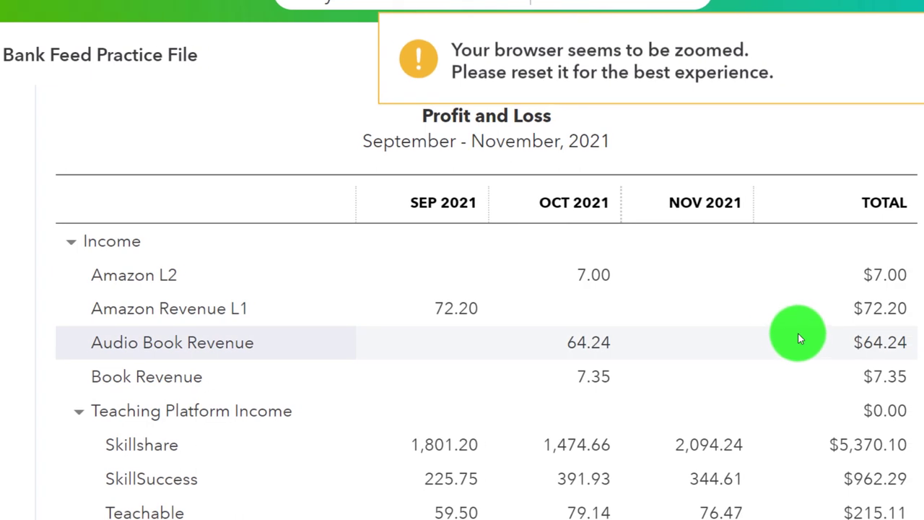
scroll(798, 337, up, 5)
key(ctrl+minus)
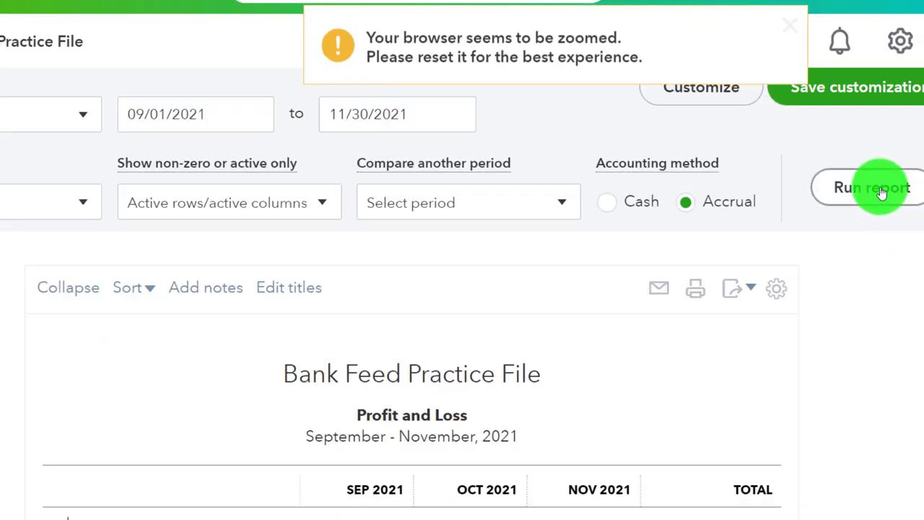
scroll(859, 338, down, 5)
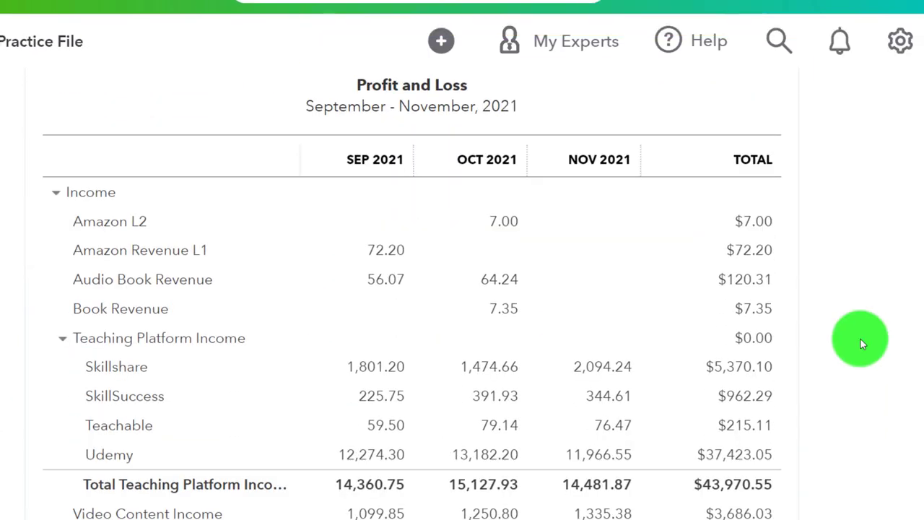
- Open the Audio Book Revenue transaction detail and rerun it with a start date of 01/01/2021 to review its deposits
key(ctrl+plus)
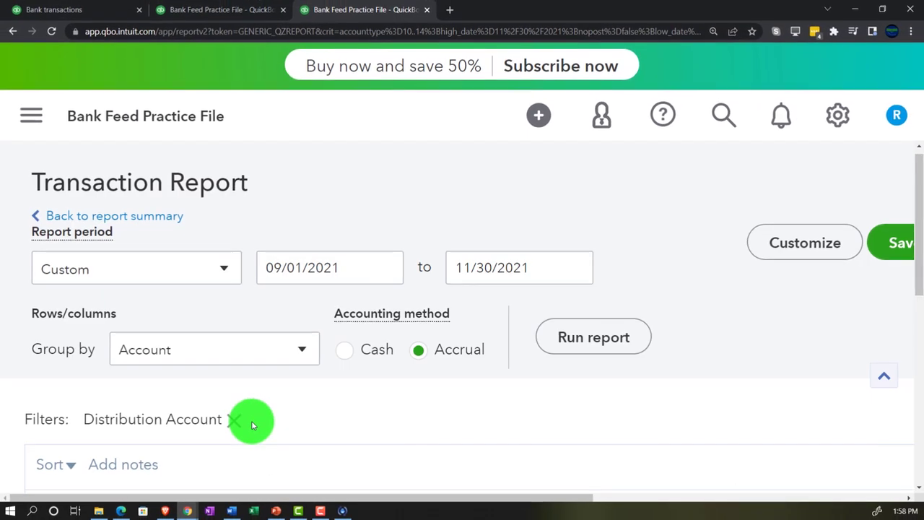
drag(345, 277, 144, 248)
text(0)
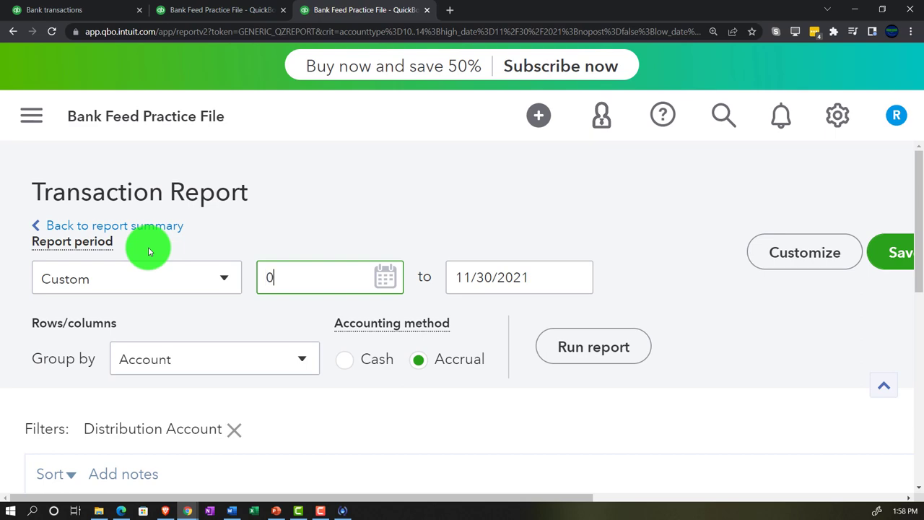
text(10121)
key(Tab)
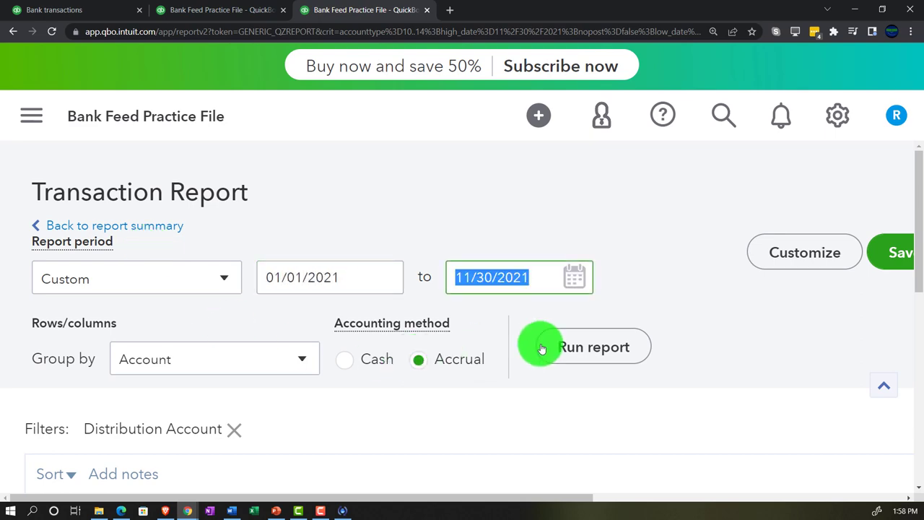
click(550, 347)
scroll(568, 365, down, 3)
key(ctrl+minus)
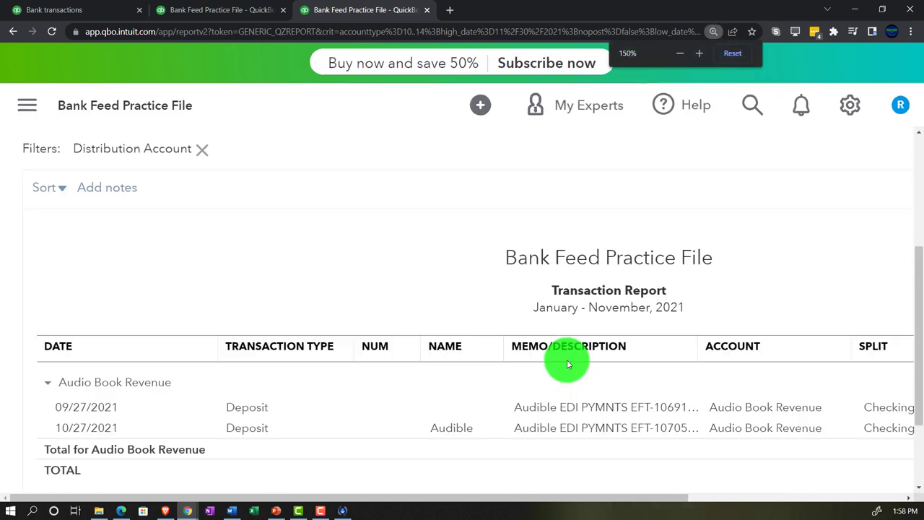
key(ctrl+minus)
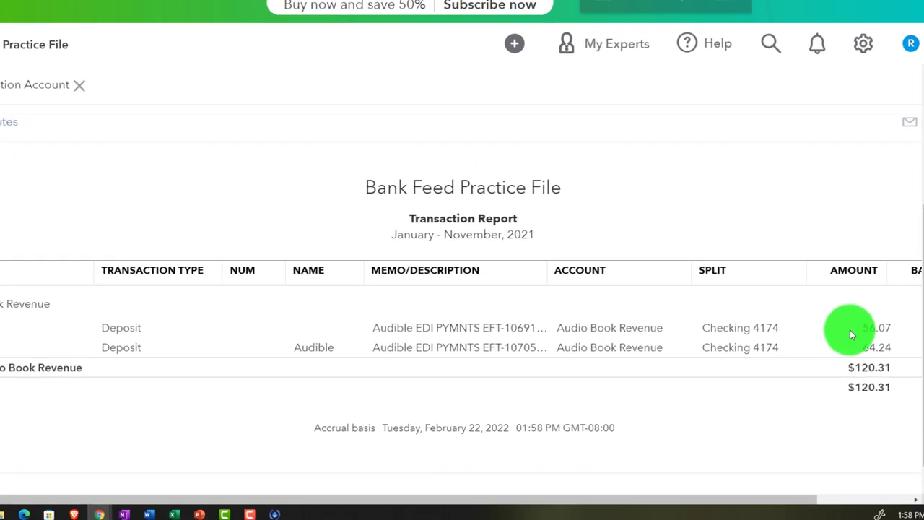
- Open the 09/27/2021 Audible deposit from the report, review its account, description and memo, and close it
click(875, 275)
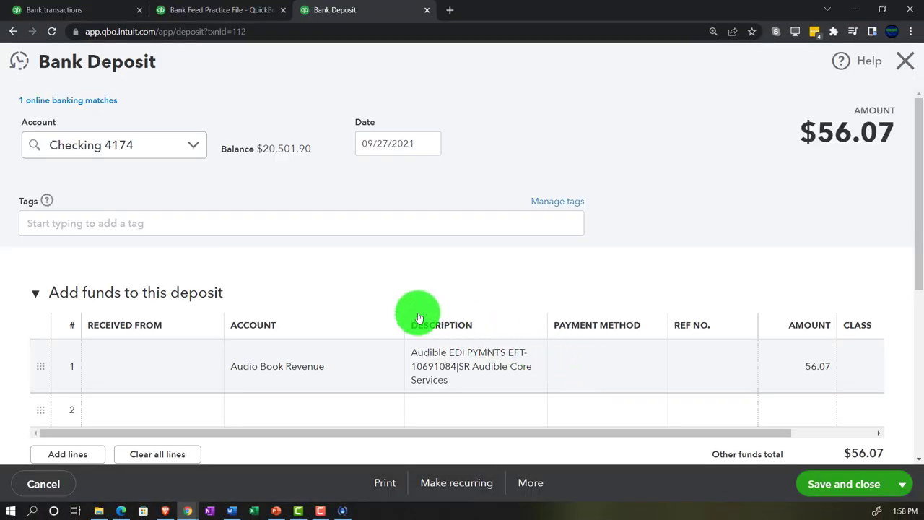
scroll(387, 301, down, 3)
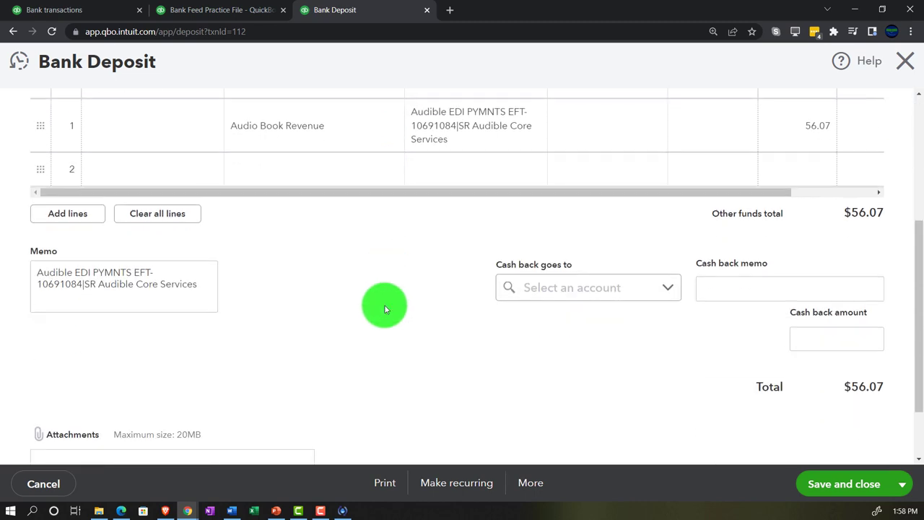
scroll(386, 309, up, 5)
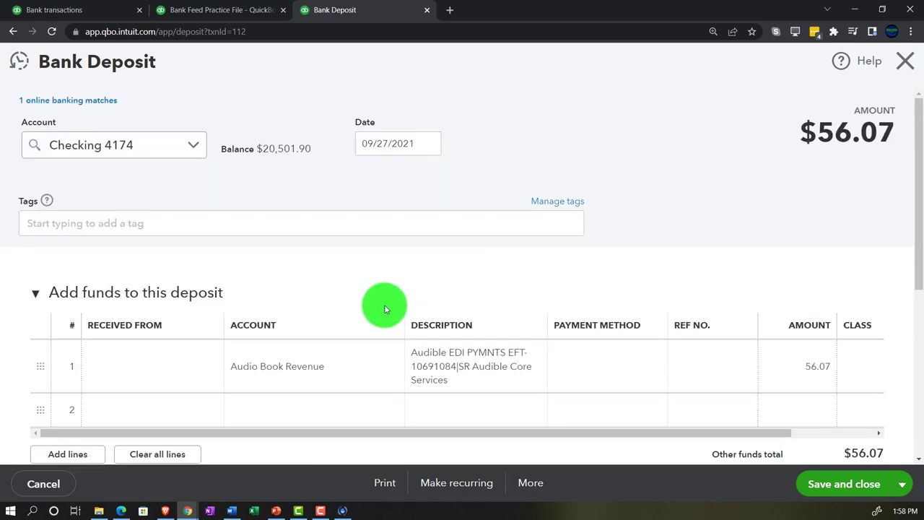
click(904, 65)
- Review the Audio Book Revenue detail again, go back to the Profit and Loss summary and return to the bank transactions
scroll(248, 346, up, 3)
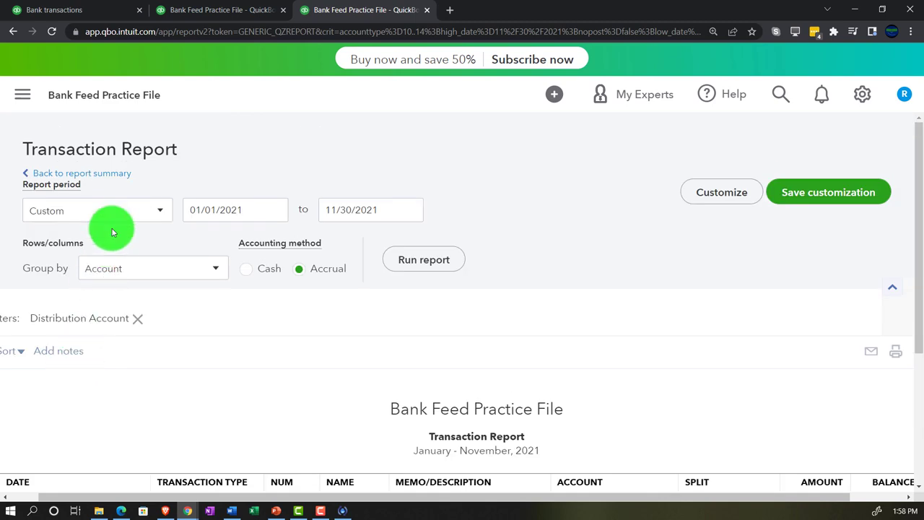
scroll(115, 177, down, 2)
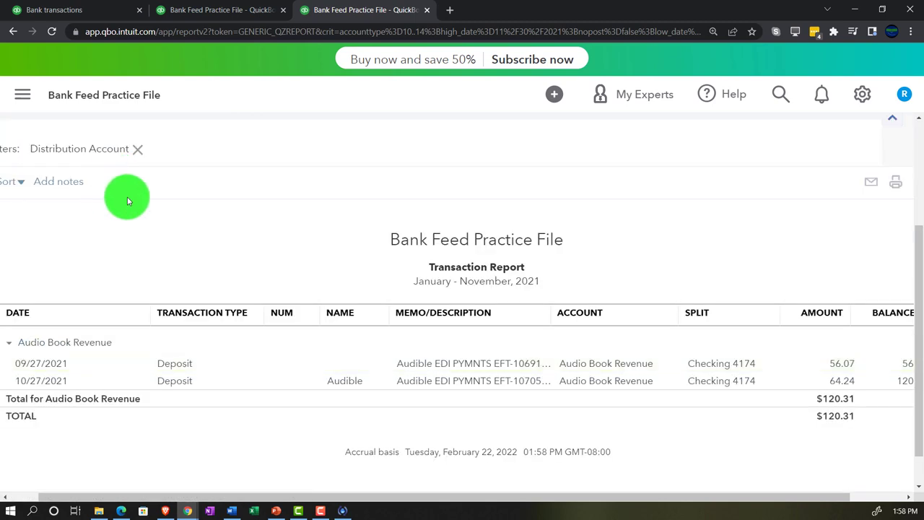
scroll(116, 205, up, 3)
click(103, 177)
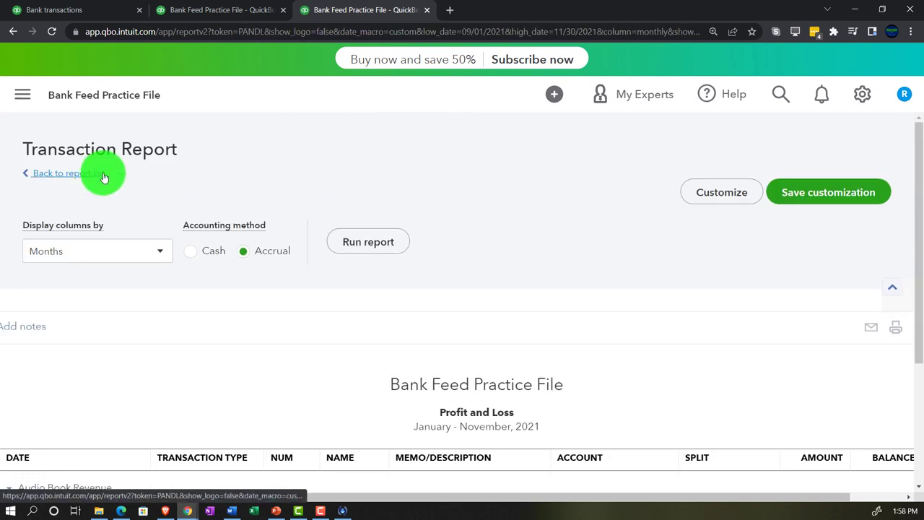
click(113, 10)
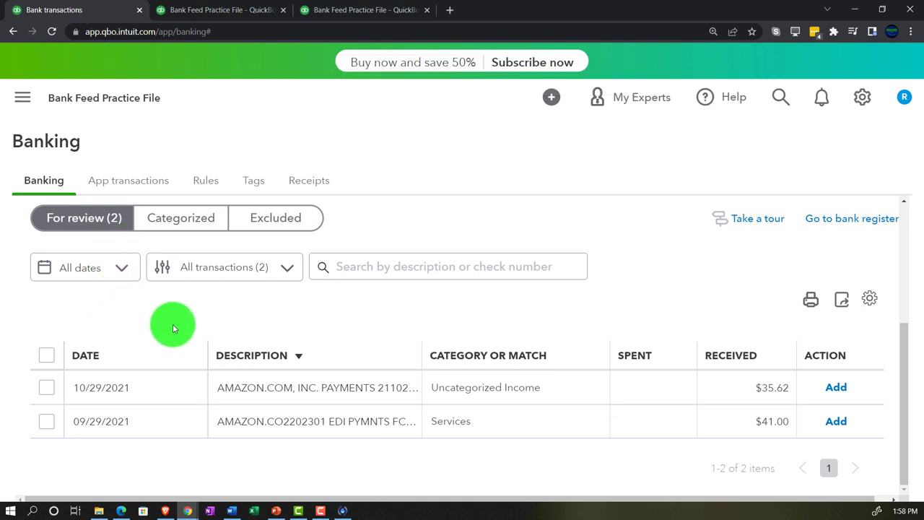
- Expand the 10/29/2021 Amazon deposit for review and set its category to Video Content Income
click(289, 394)
scroll(289, 393, down, 3)
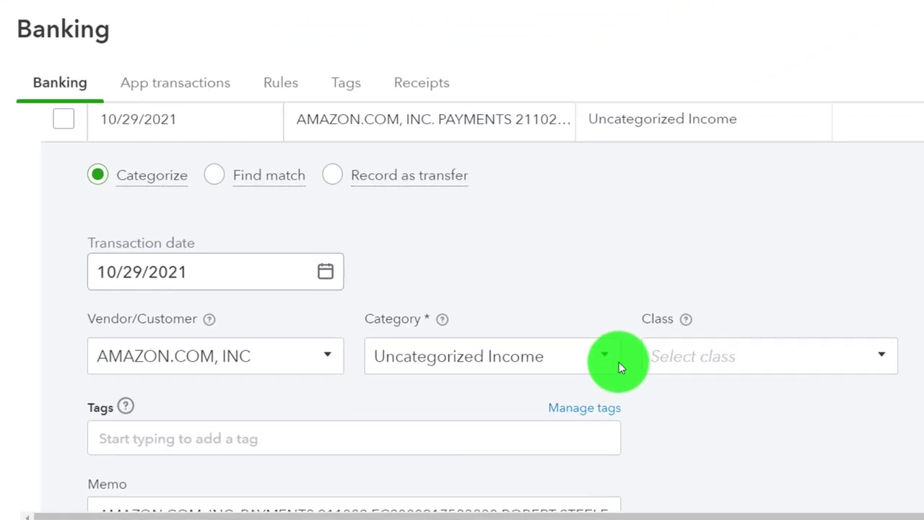
click(446, 380)
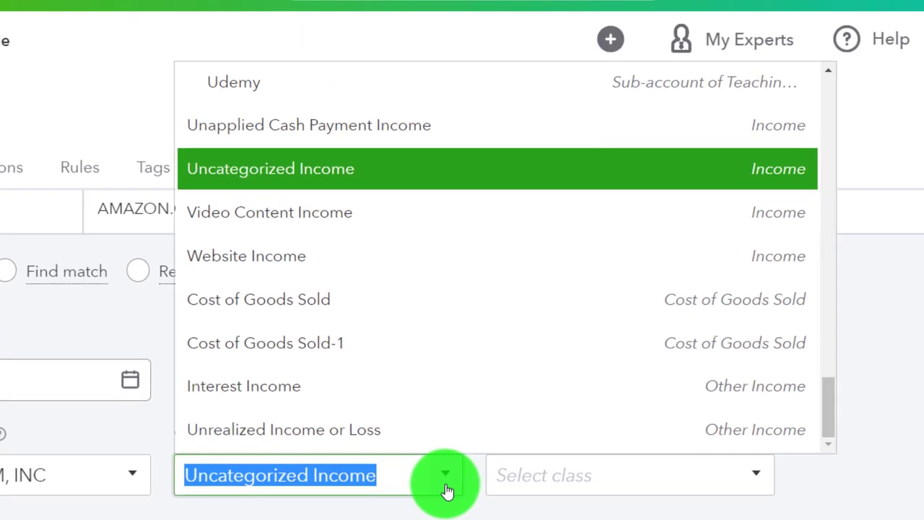
scroll(496, 397, up, 4)
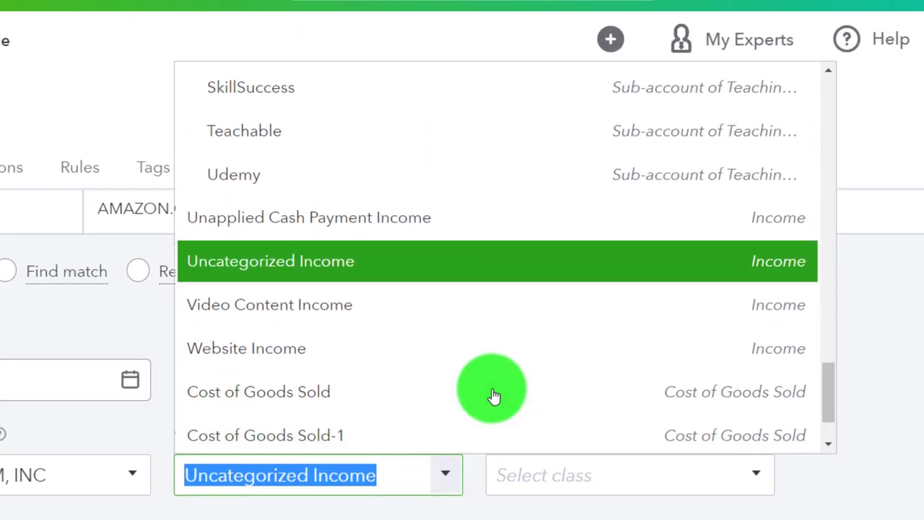
scroll(494, 396, up, 6)
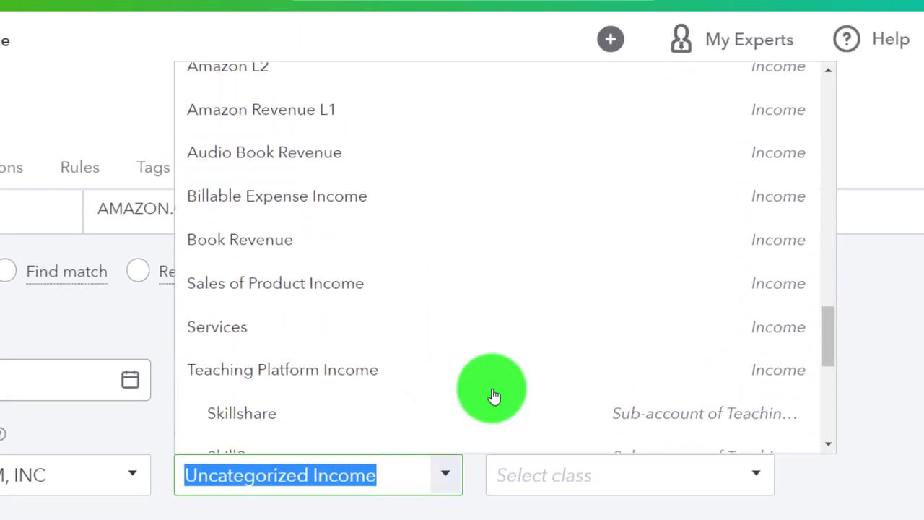
scroll(494, 396, up, 12)
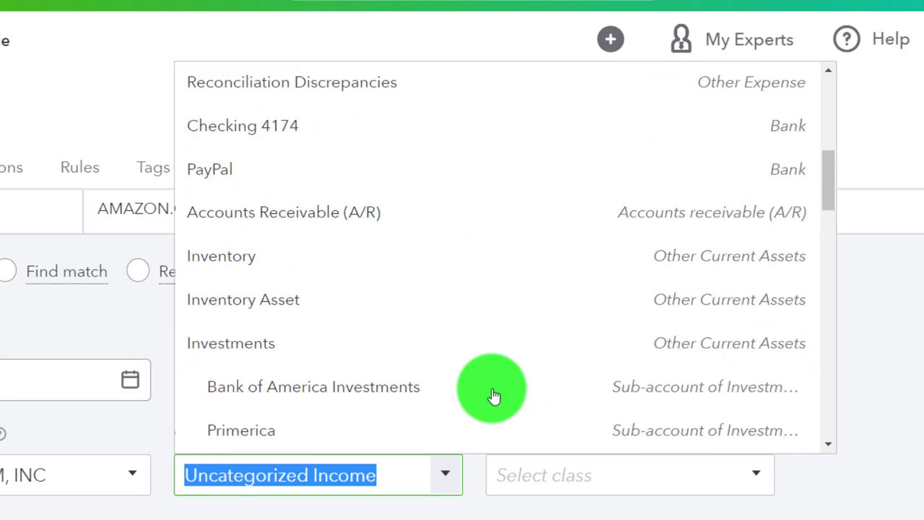
scroll(494, 396, down, 5)
scroll(493, 396, down, 8)
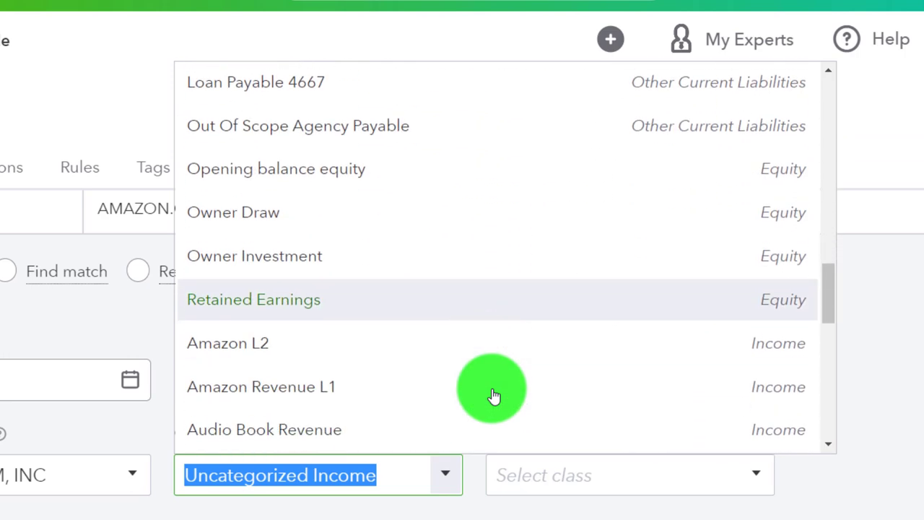
text(v)
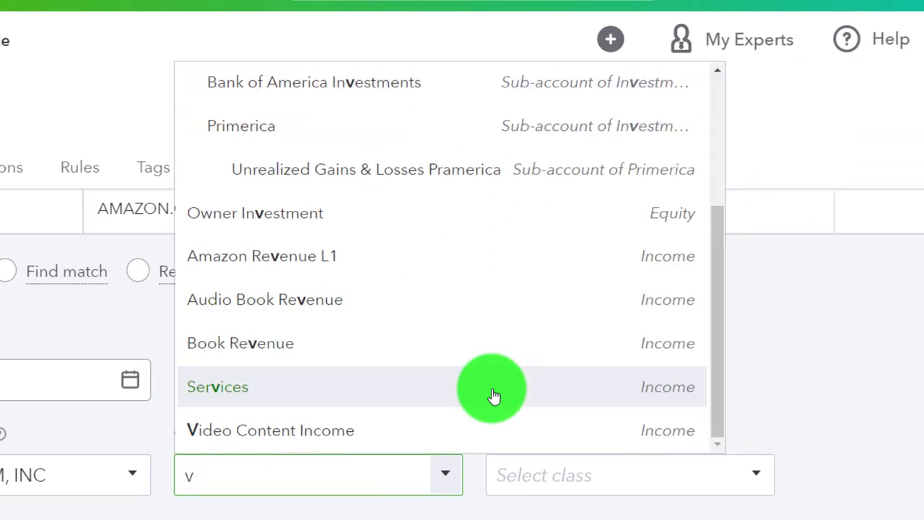
click(376, 435)
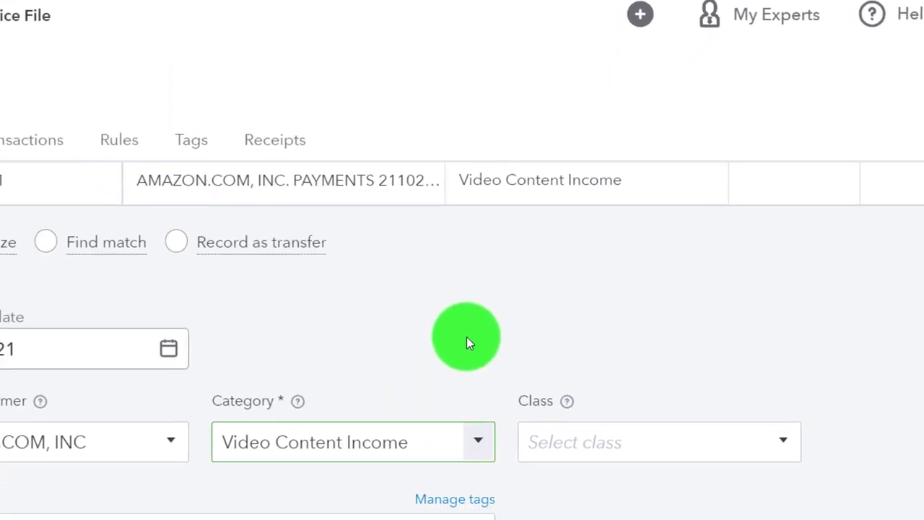
- Create a bank rule from the 10/29/2021 Amazon deposit and name it Amazon
scroll(556, 252, down, 3)
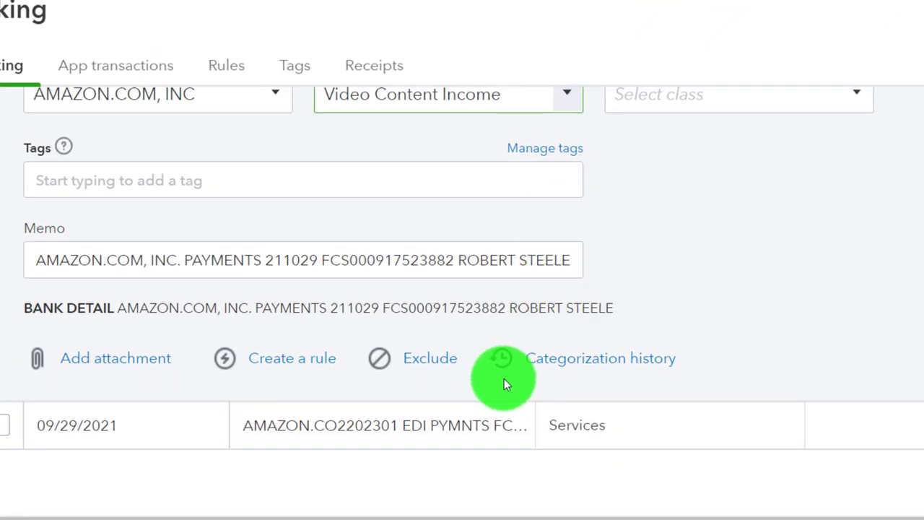
click(285, 368)
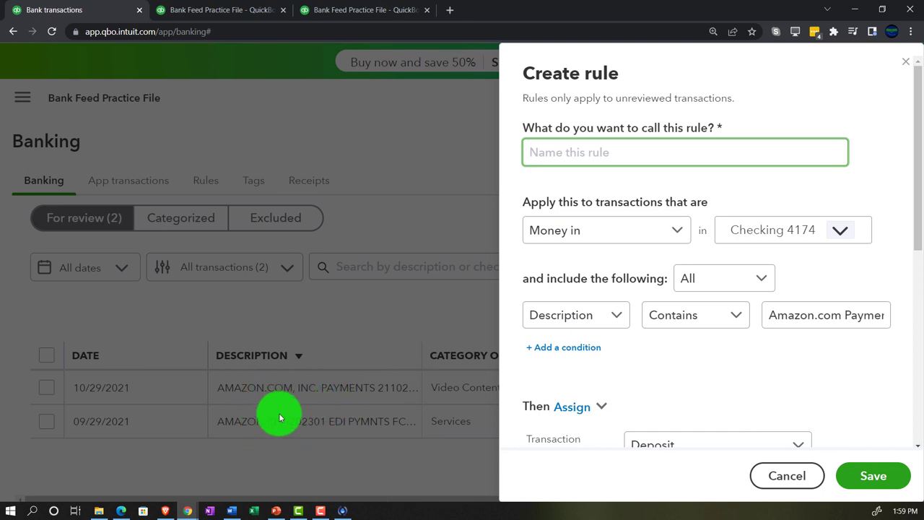
click(586, 156)
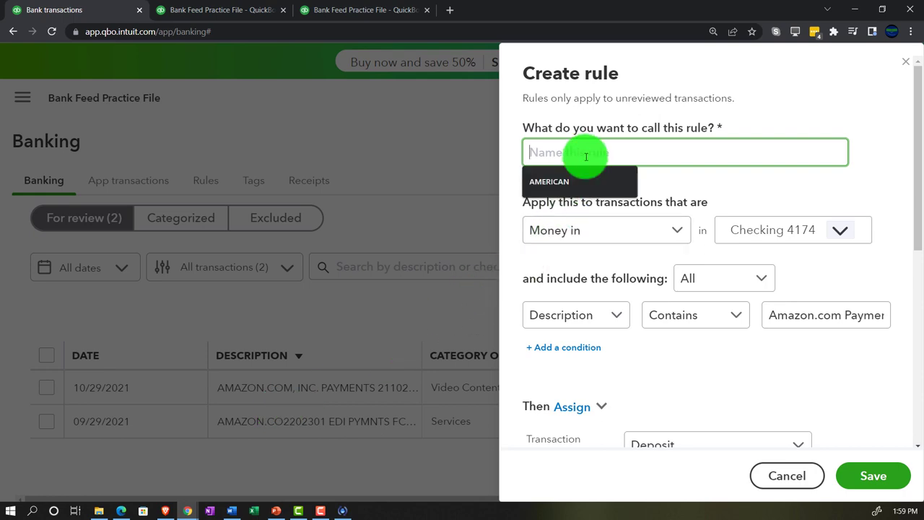
text(Amazon)
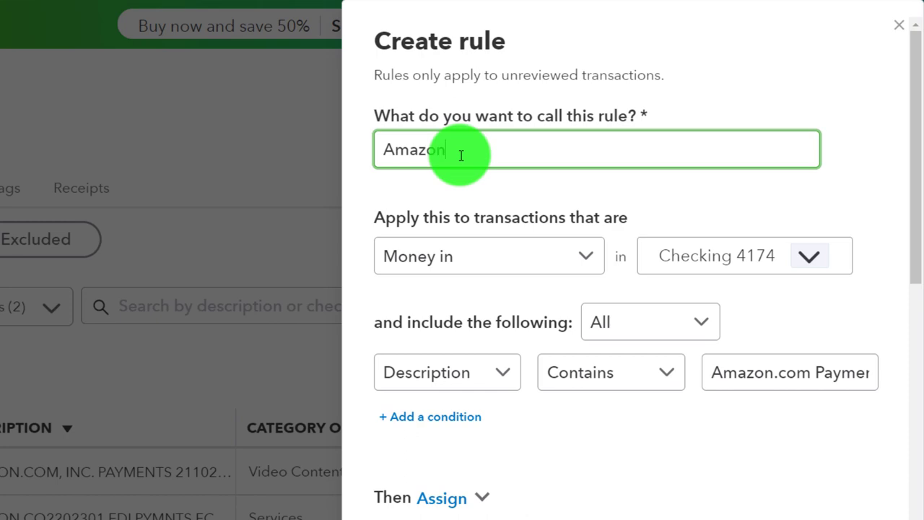
key(Tab)
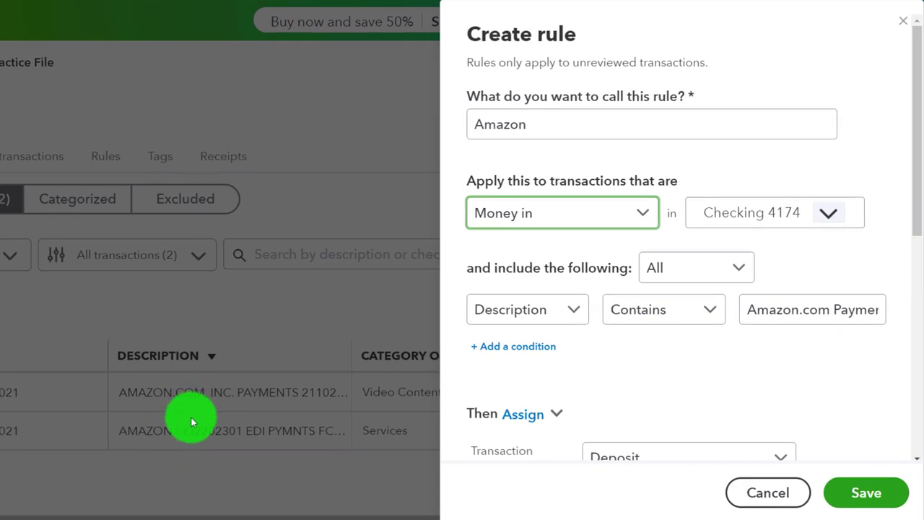
- Shorten the rule's condition text so that it matches any description containing Amazon
click(800, 309)
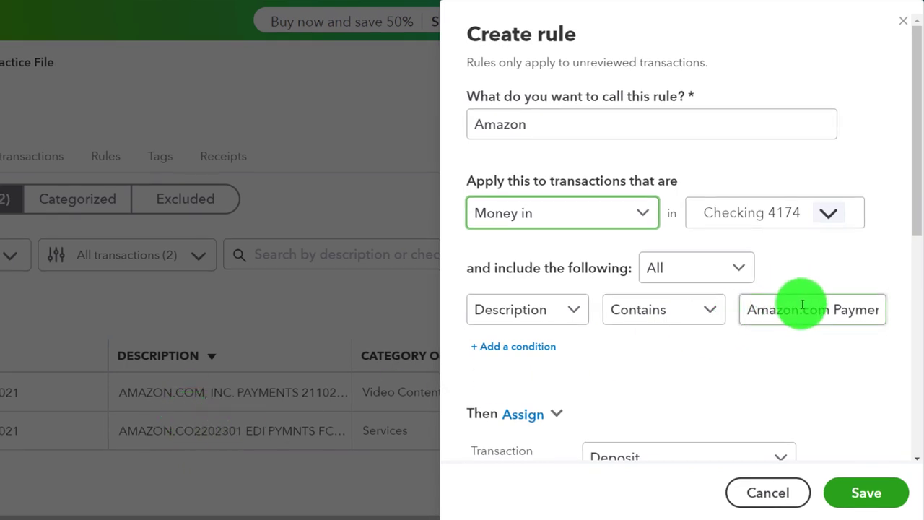
drag(799, 313, 892, 315)
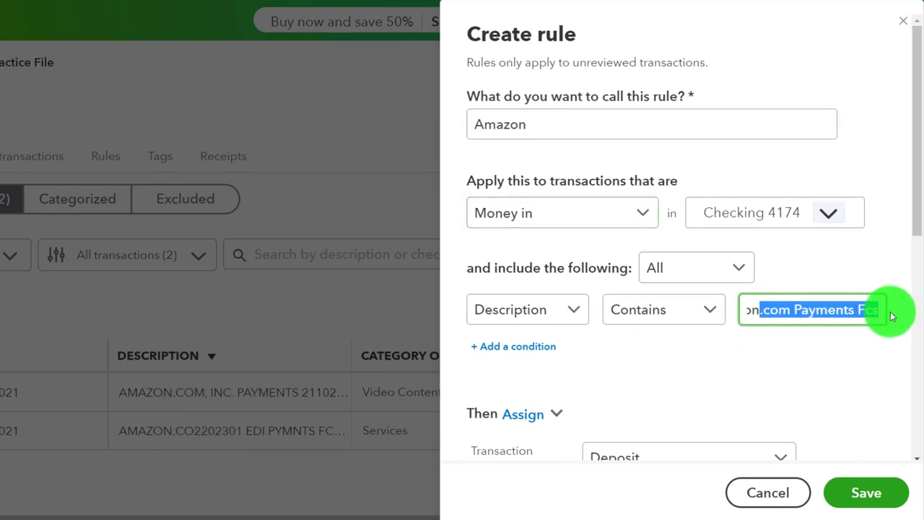
key(BackSpace)
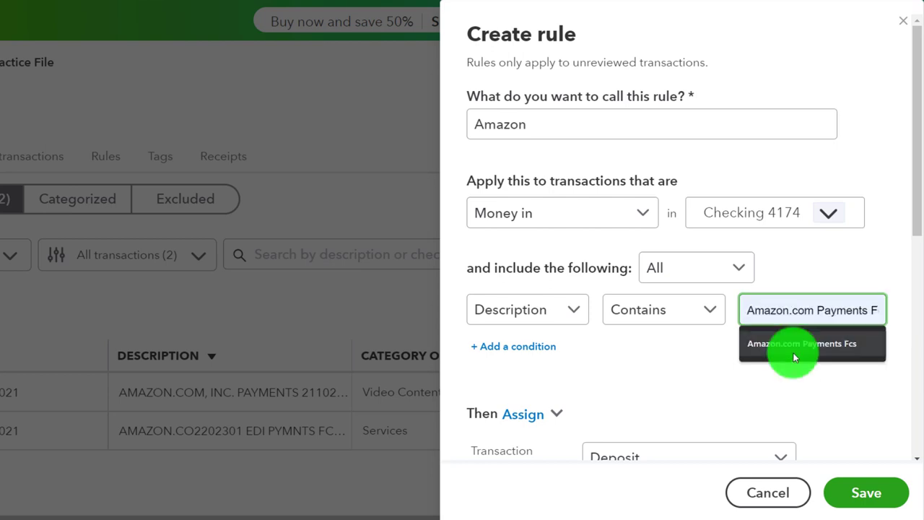
click(627, 364)
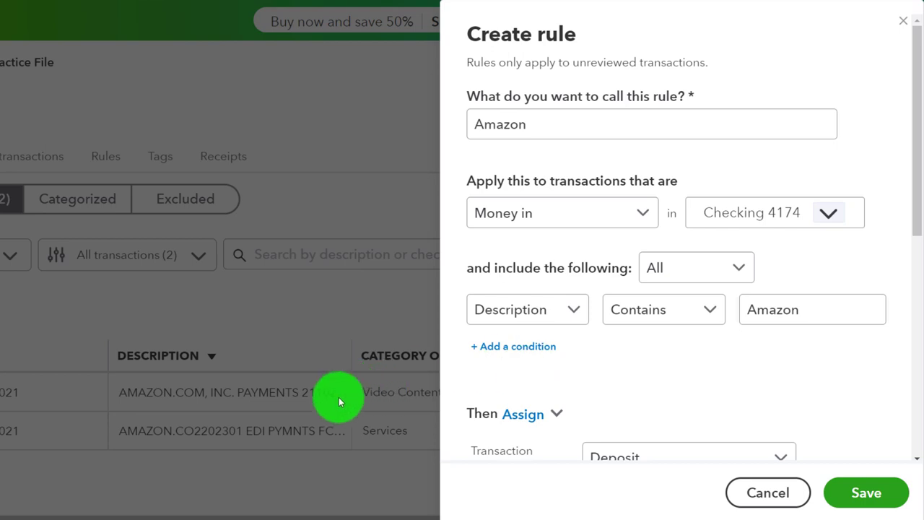
- Review the rule's transaction type, category, payee and memo settings, and save the rule with auto-add off
scroll(620, 364, down, 1)
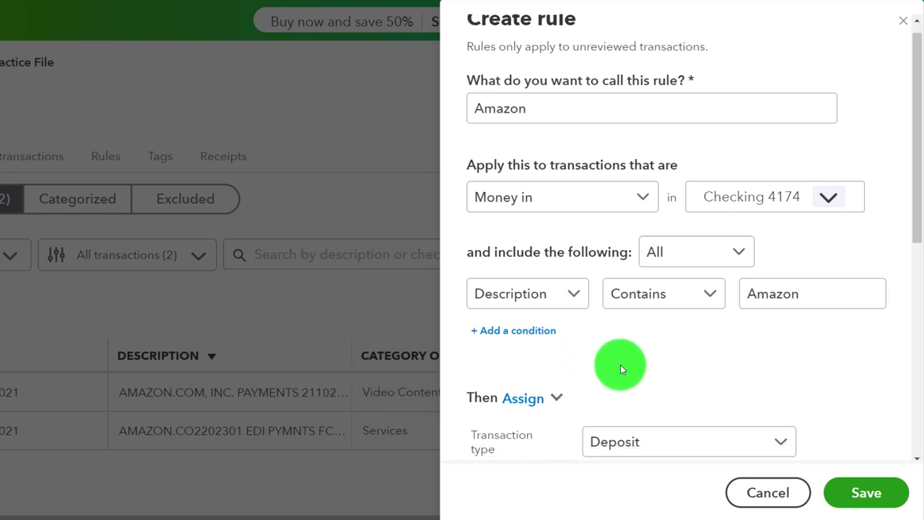
scroll(567, 366, down, 1)
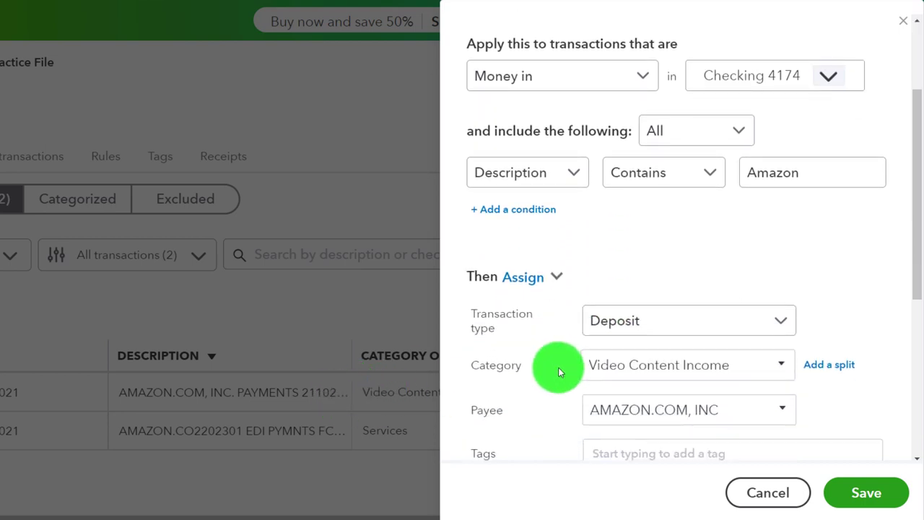
scroll(772, 212, down, 1)
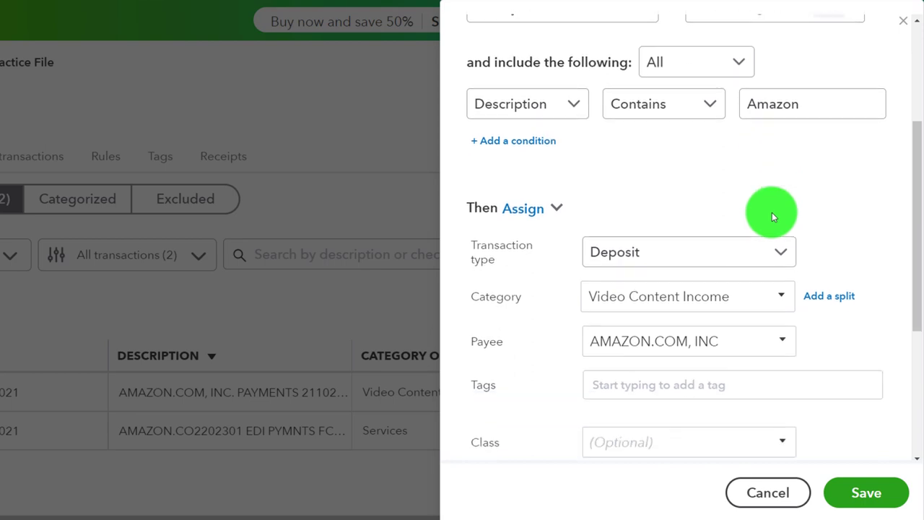
scroll(771, 212, down, 1)
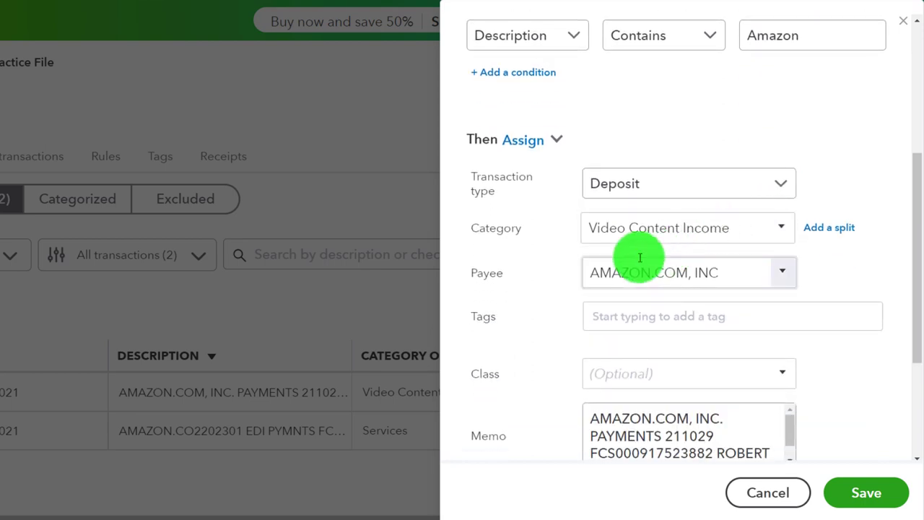
scroll(547, 289, down, 1)
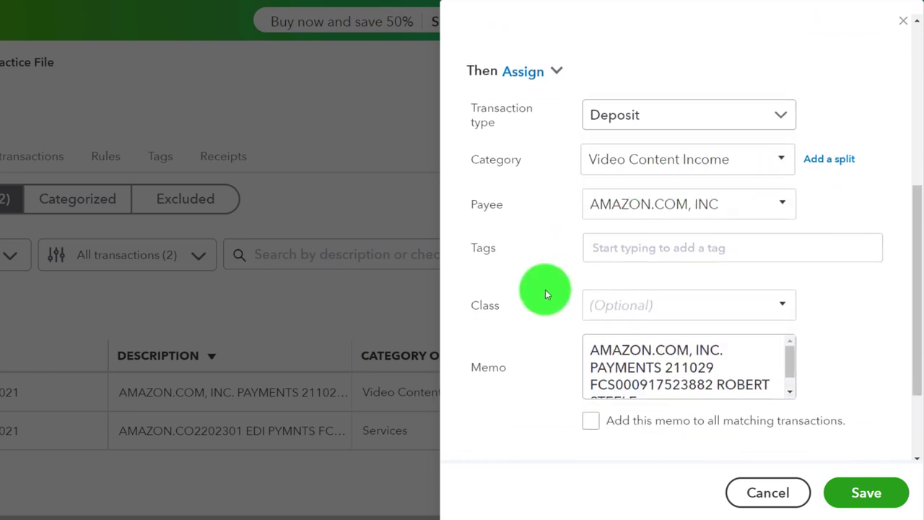
scroll(529, 299, down, 2)
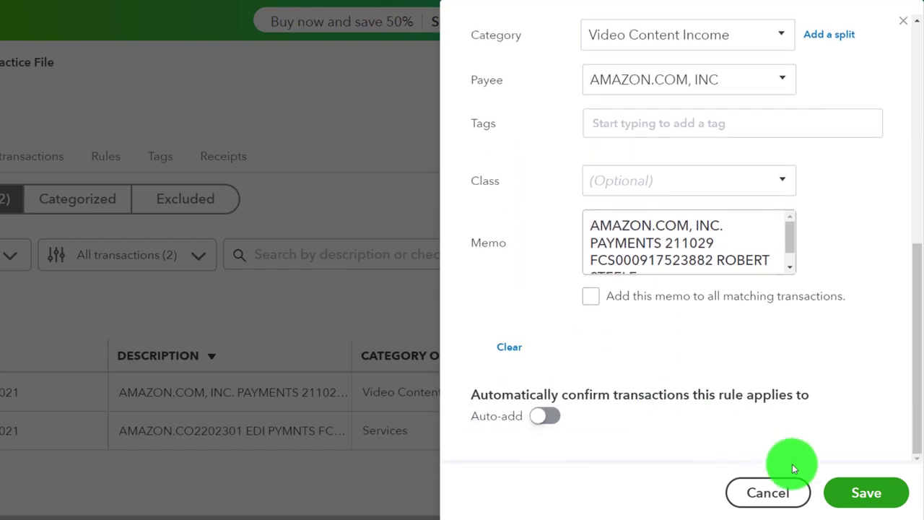
click(845, 490)
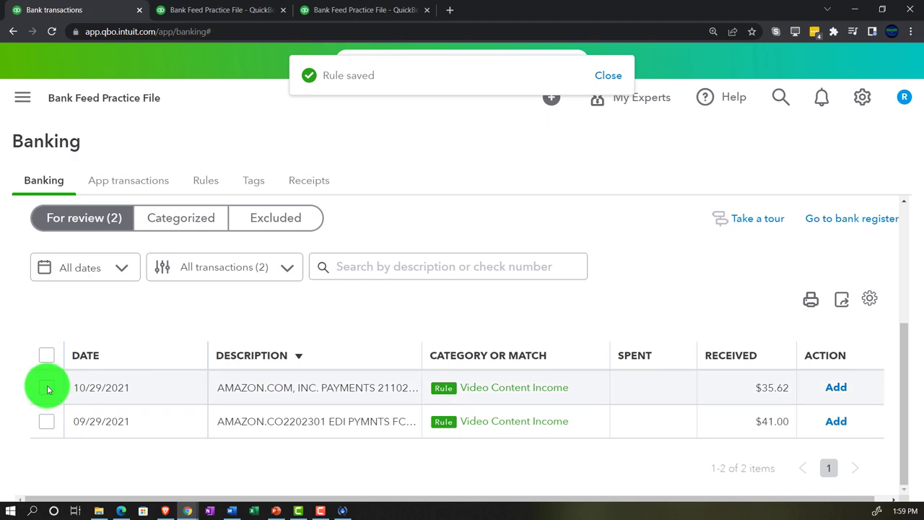
- Select both Amazon deposits awaiting review and accept them as Video Content Income
click(48, 390)
click(45, 386)
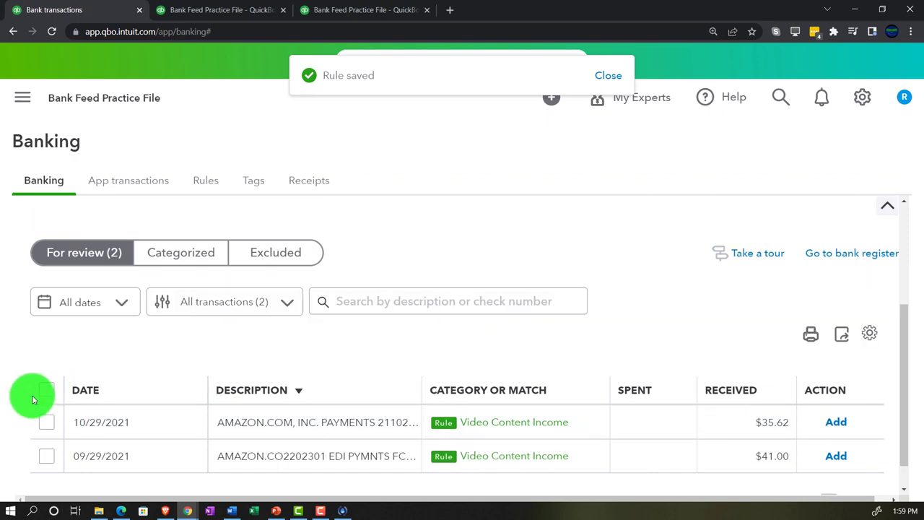
click(44, 390)
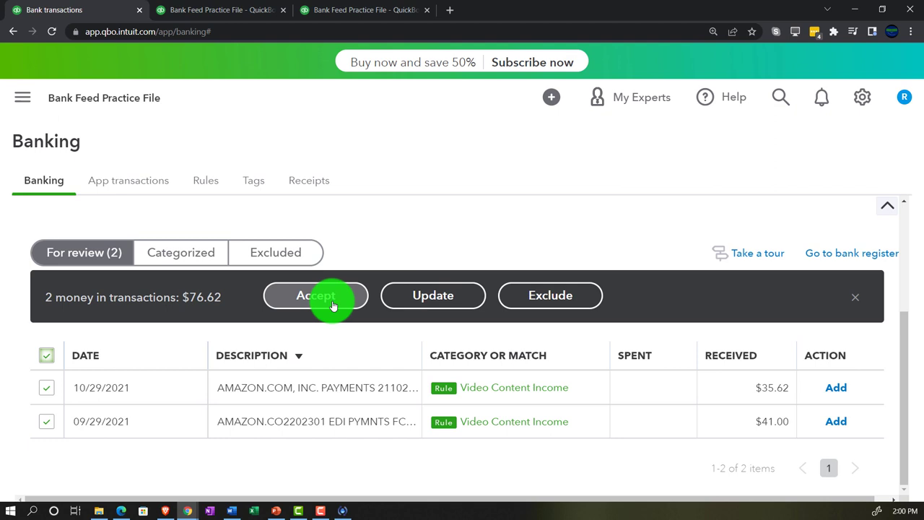
click(333, 305)
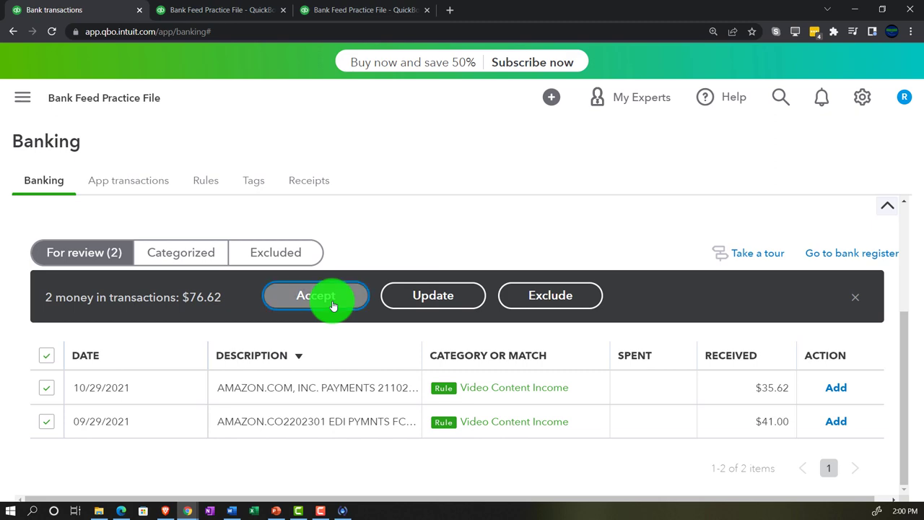
- Rerun the September to November 2021 Balance Sheet and check the Checking 4174 balances
click(243, 13)
scroll(605, 324, down, 1)
scroll(604, 324, up, 5)
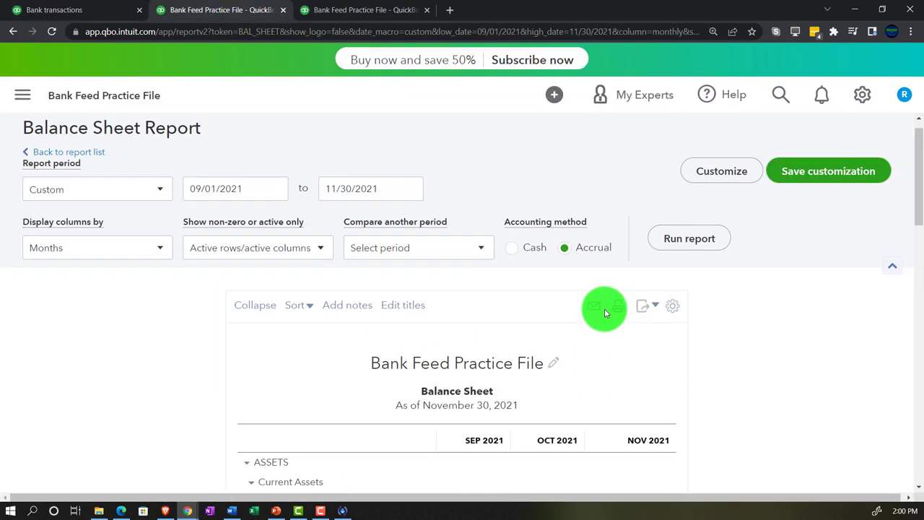
click(680, 264)
scroll(457, 366, down, 3)
ctrl+scroll(455, 374, up, 4)
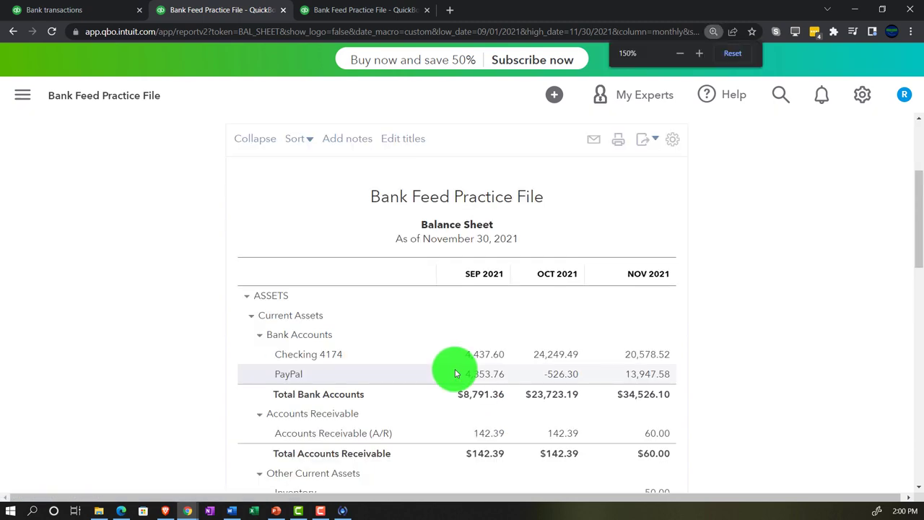
ctrl+scroll(455, 369, up, 1)
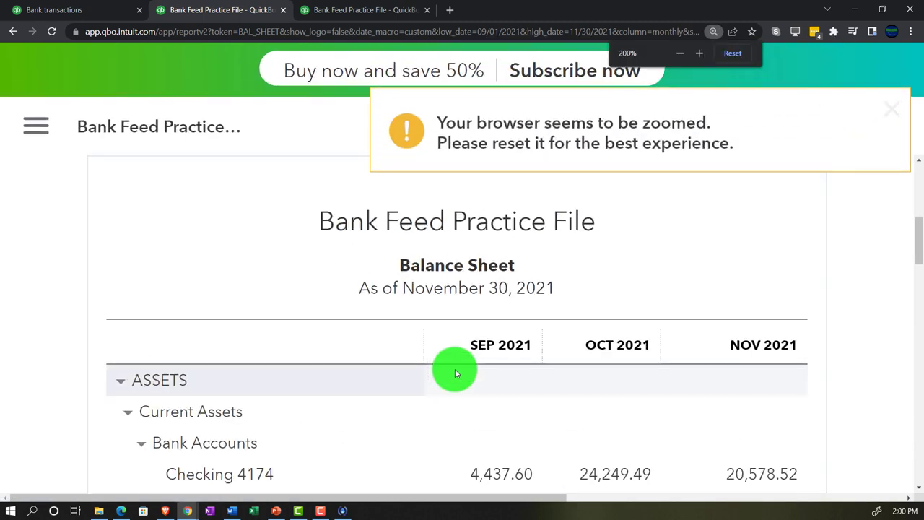
scroll(455, 368, down, 3)
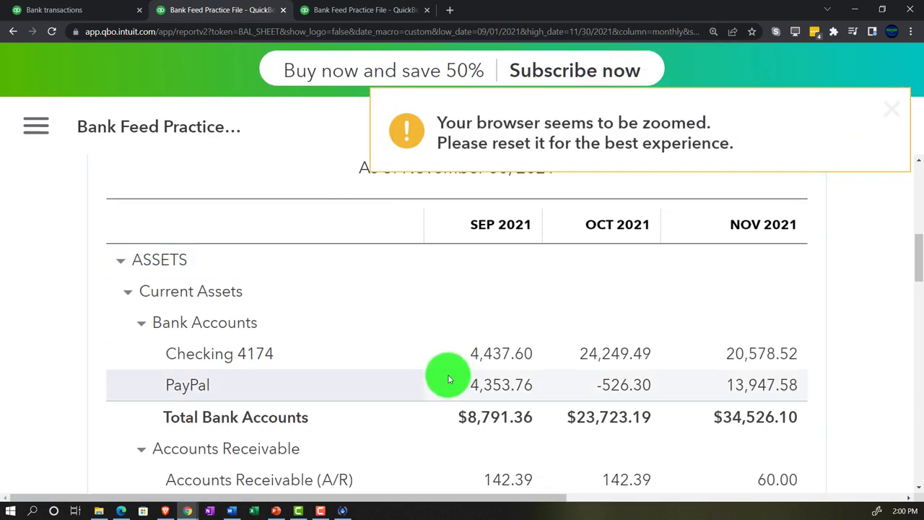
- Check the income accounts in the September to November 2021 Profit and Loss and open the transactions behind the Video Content Income total
click(365, 10)
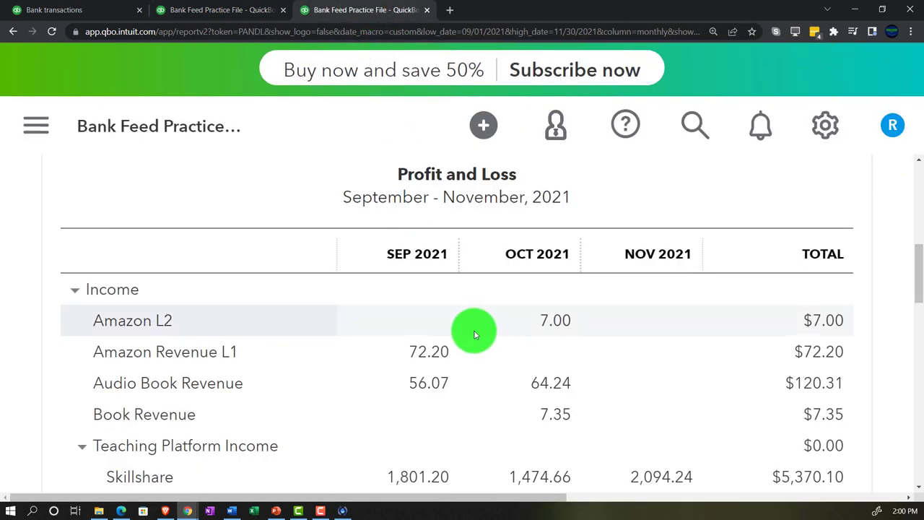
scroll(476, 328, up, 5)
ctrl+scroll(534, 319, down, 1)
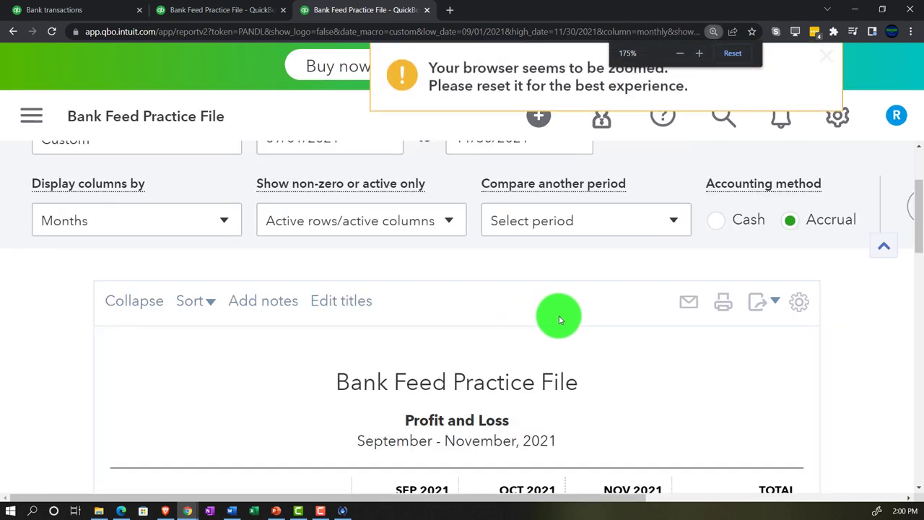
scroll(523, 386, down, 2)
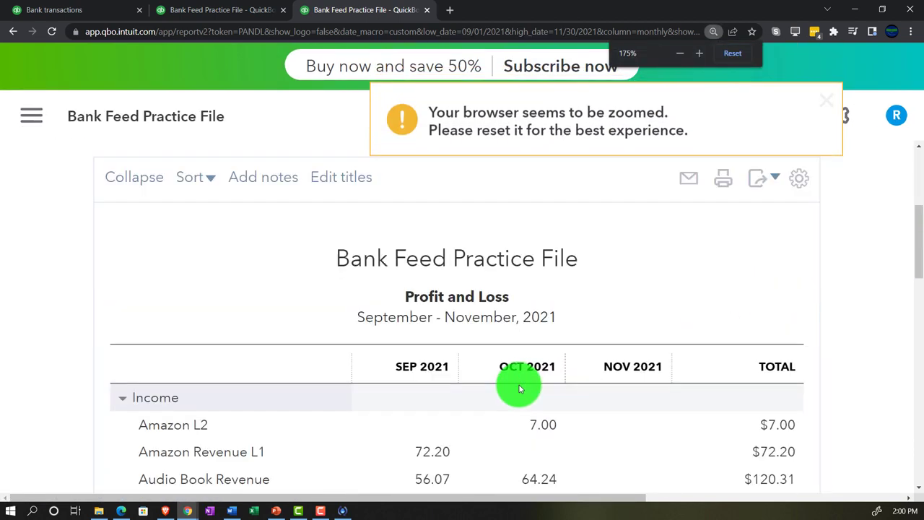
scroll(519, 389, down, 3)
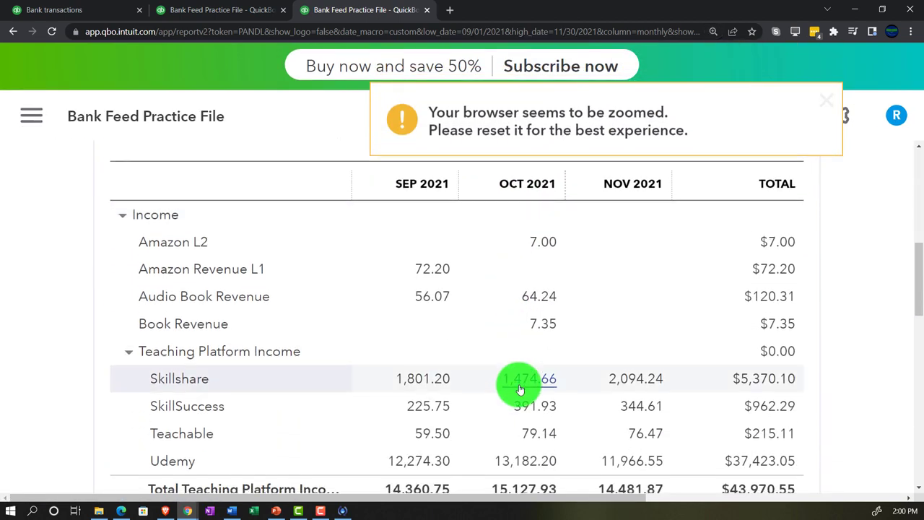
scroll(518, 389, down, 2)
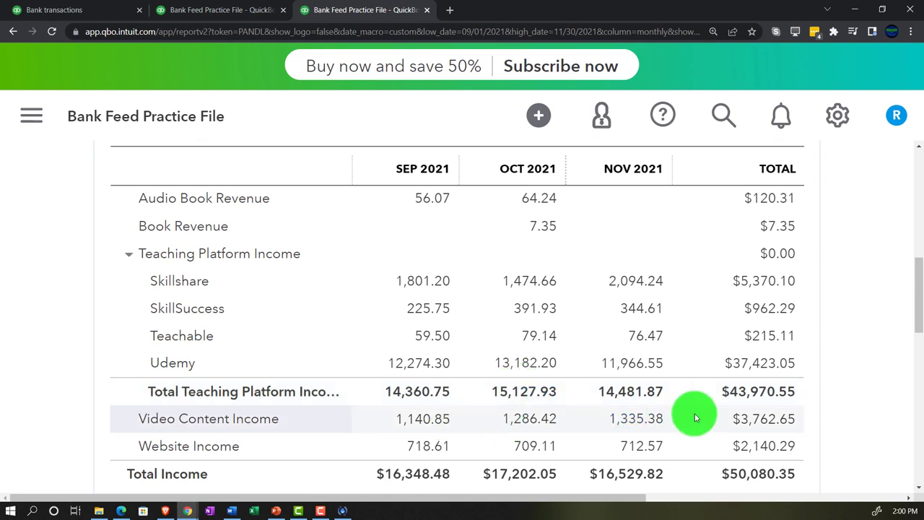
click(764, 423)
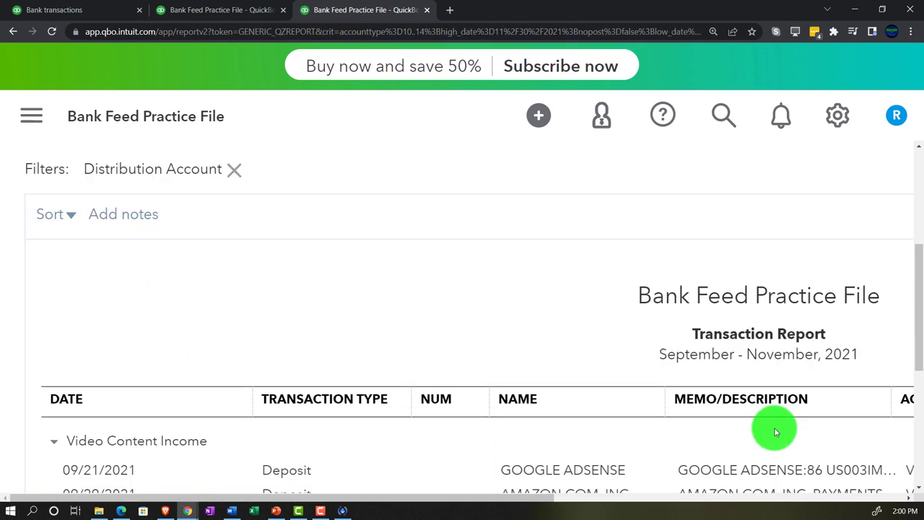
- Set the Transaction Report's start date to 01/01/2021 and rerun it for Video Content Income
scroll(378, 361, up, 4)
drag(342, 278, 176, 276)
text(01/01/)
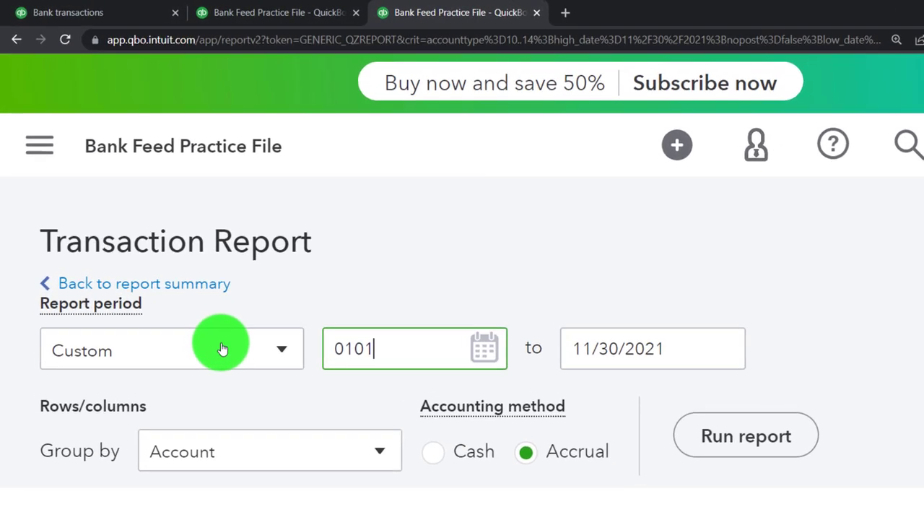
text(2021)
key(Tab)
click(709, 440)
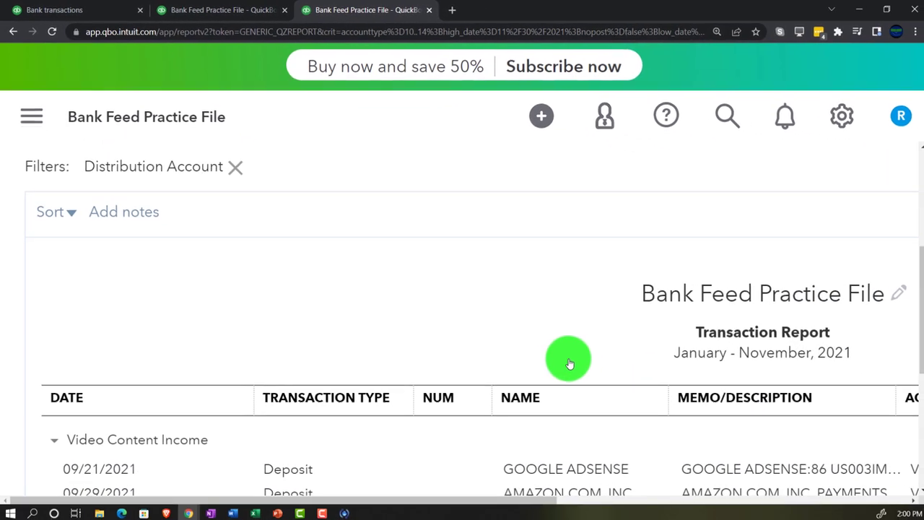
- Inspect the 10/21/2021 Google Adsense deposit listed under Video Content Income, close it, and return to the Profit and Loss summary
key(ctrl+minus)
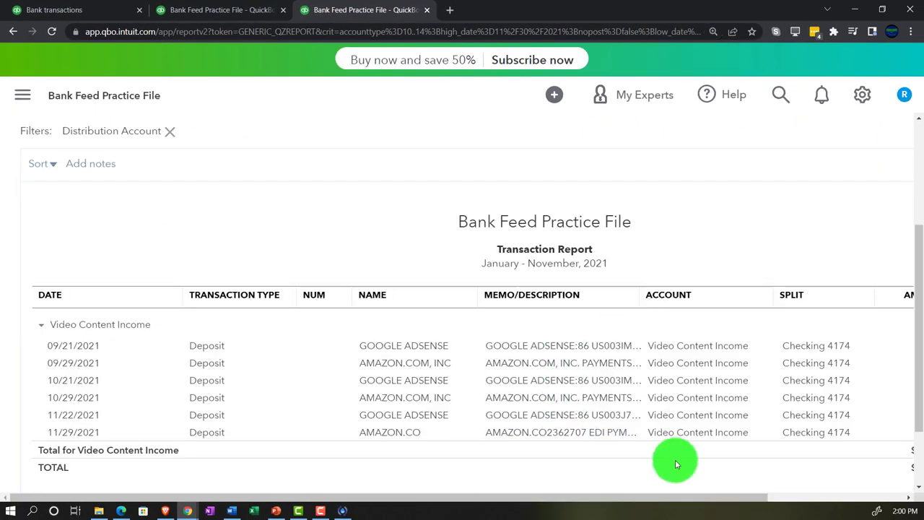
drag(695, 496, 784, 496)
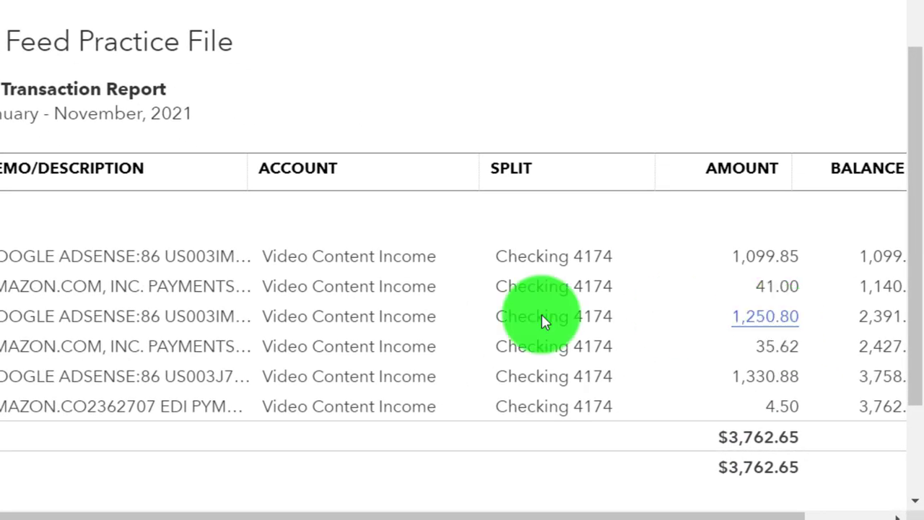
click(541, 315)
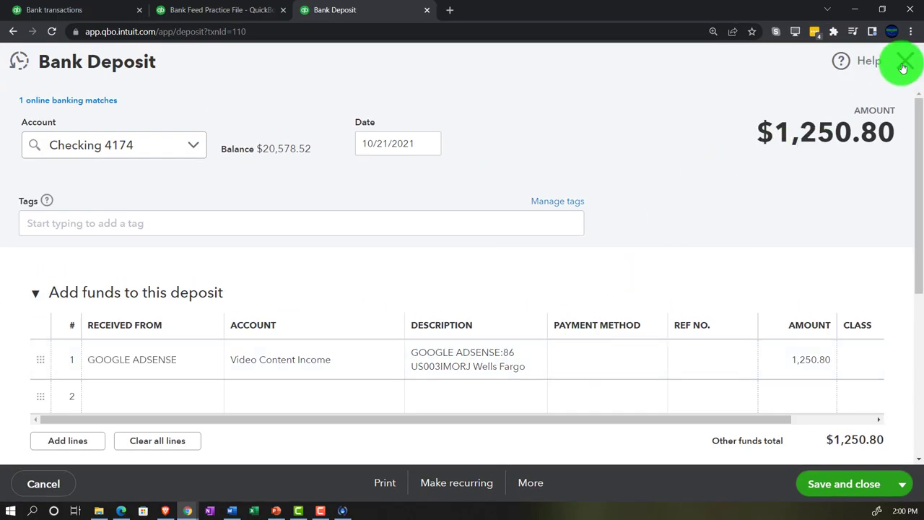
click(906, 60)
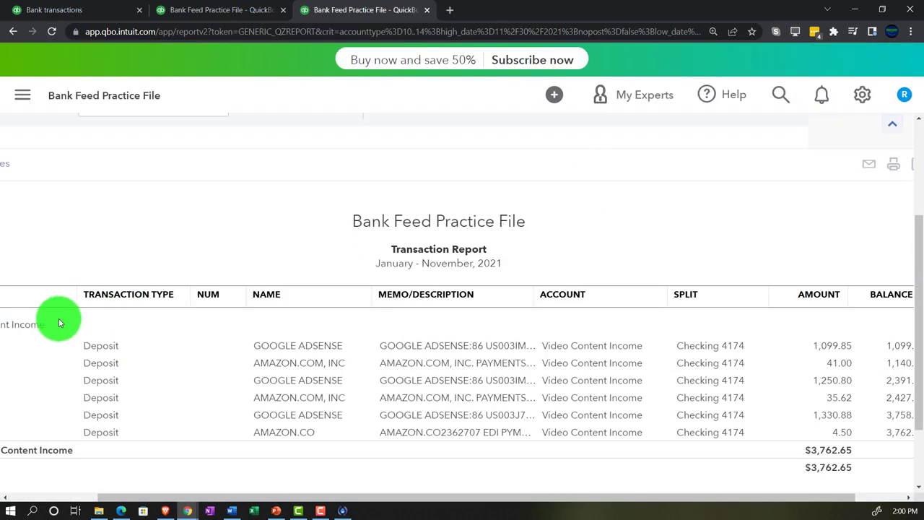
scroll(108, 132, down, 3)
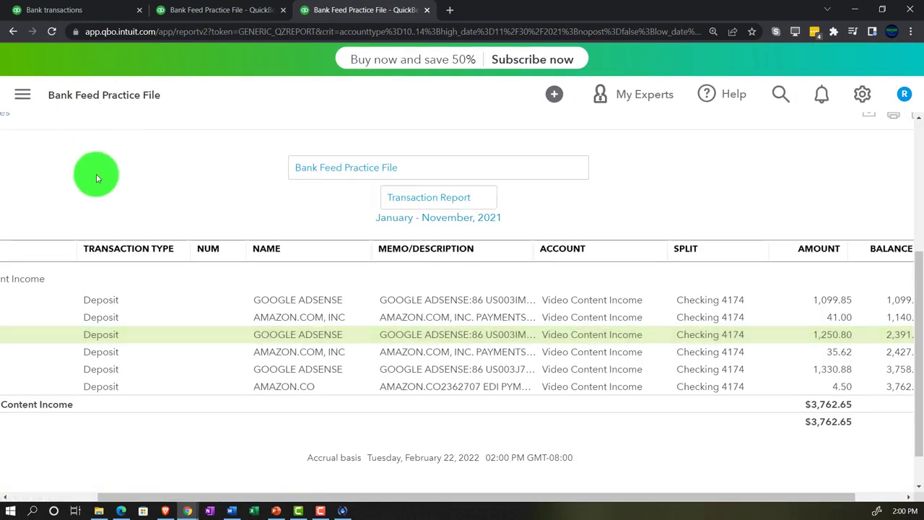
scroll(93, 210, up, 3)
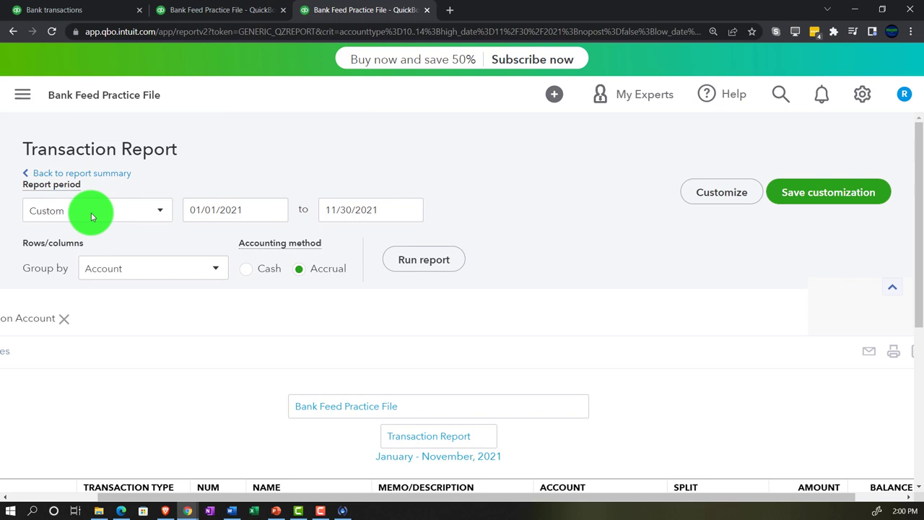
click(72, 173)
- Look over the list of bank rules and the Checking 4174 transactions awaiting review
click(97, 12)
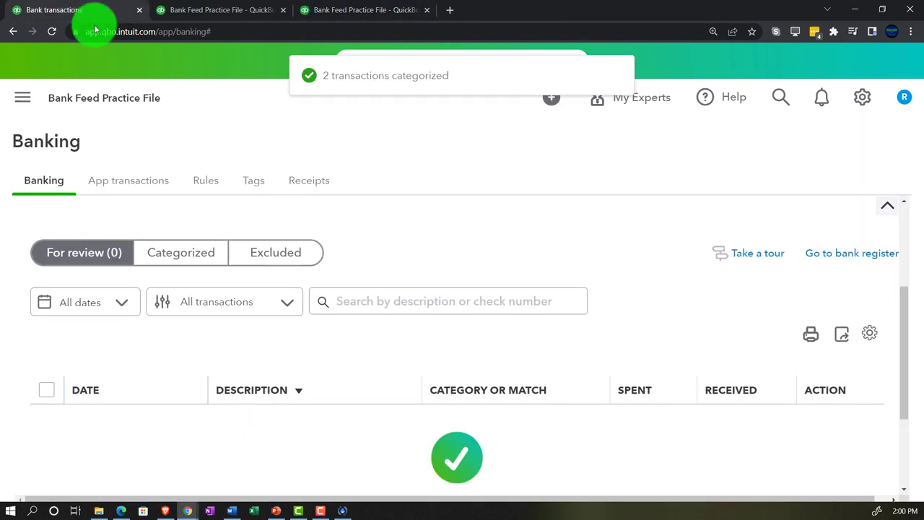
key(ctrl+minus)
key(ctrl+minus)
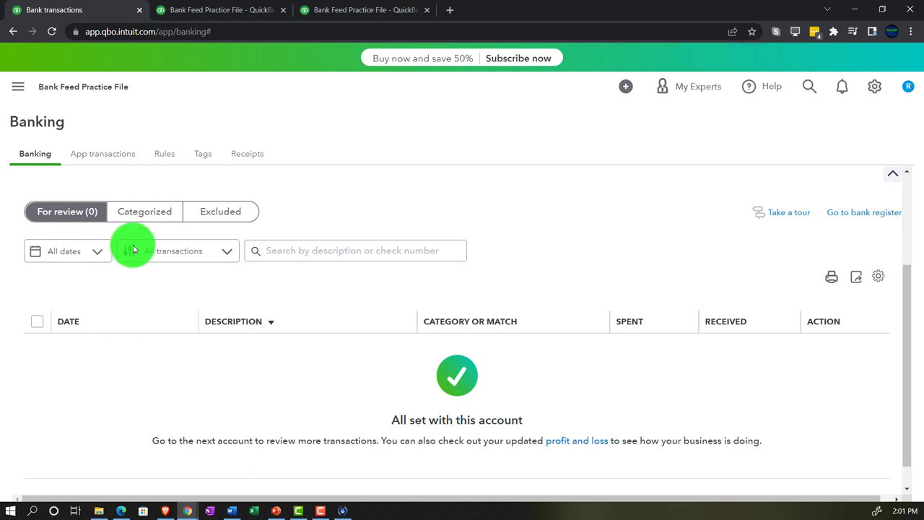
click(164, 163)
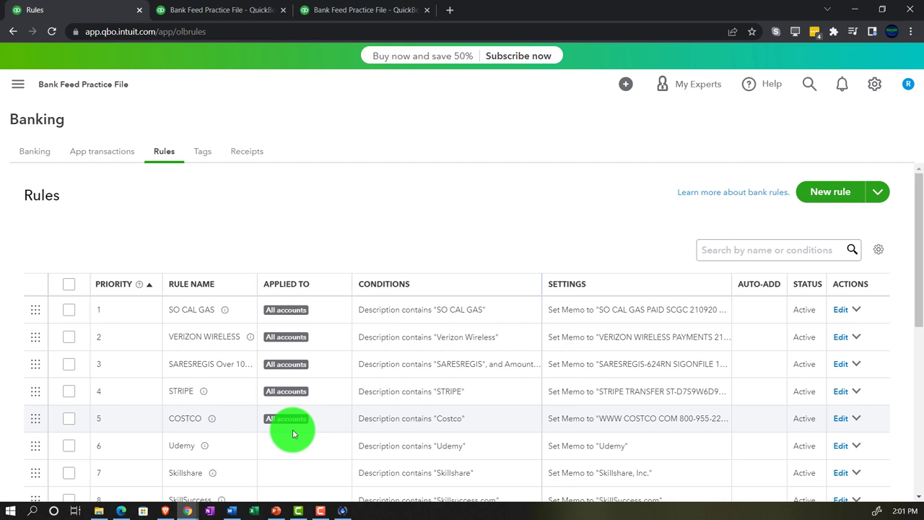
click(36, 153)
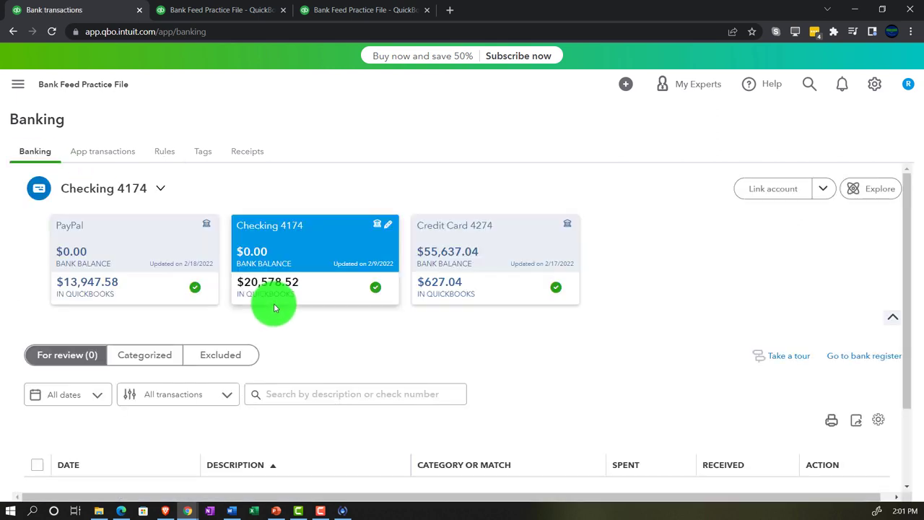
scroll(672, 384, down, 3)
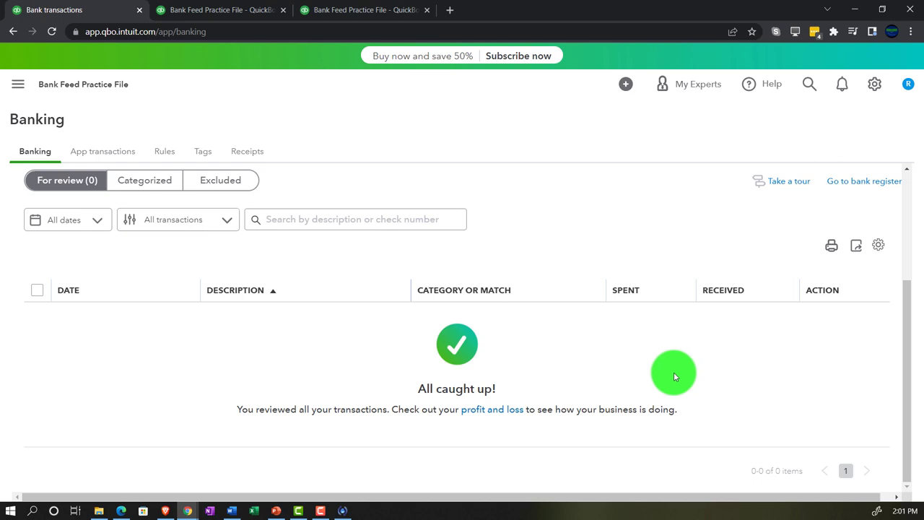
- Review the bank account balances on the September to November 2021 Balance Sheet at a readable size
click(235, 13)
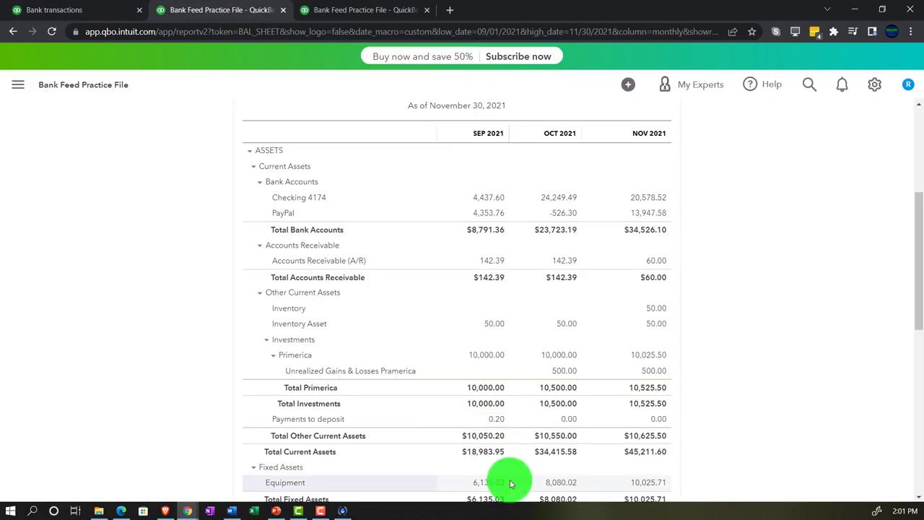
key(ctrl+plus)
key(ctrl+plus)
key(ctrl+plus)
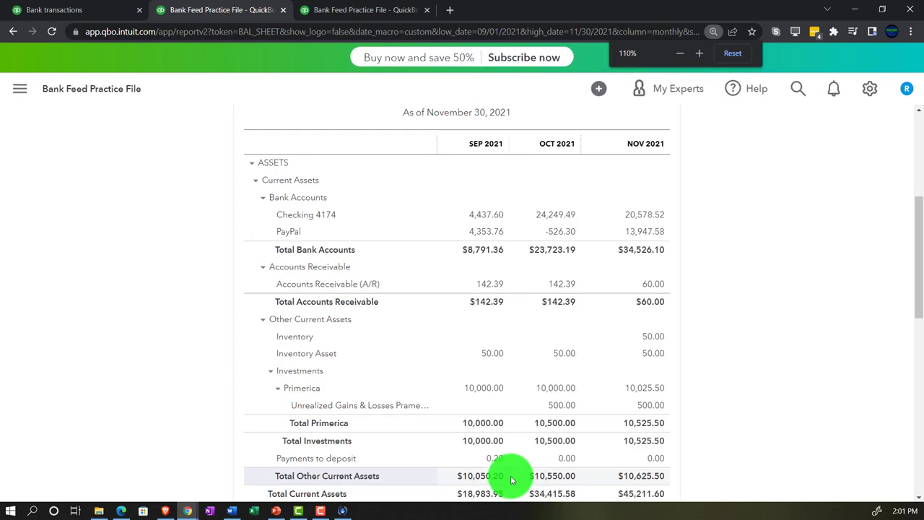
key(ctrl+plus)
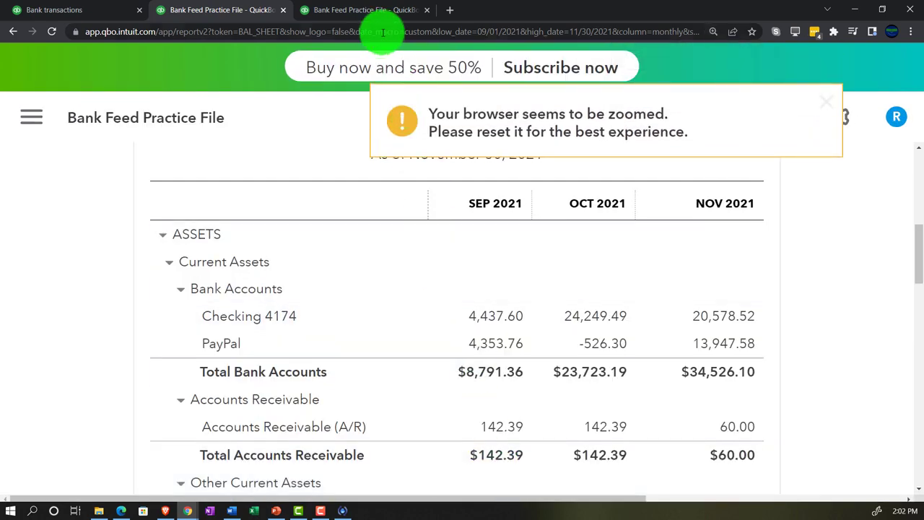
- Review the income categories on the September to November 2021 Profit and Loss report
click(374, 11)
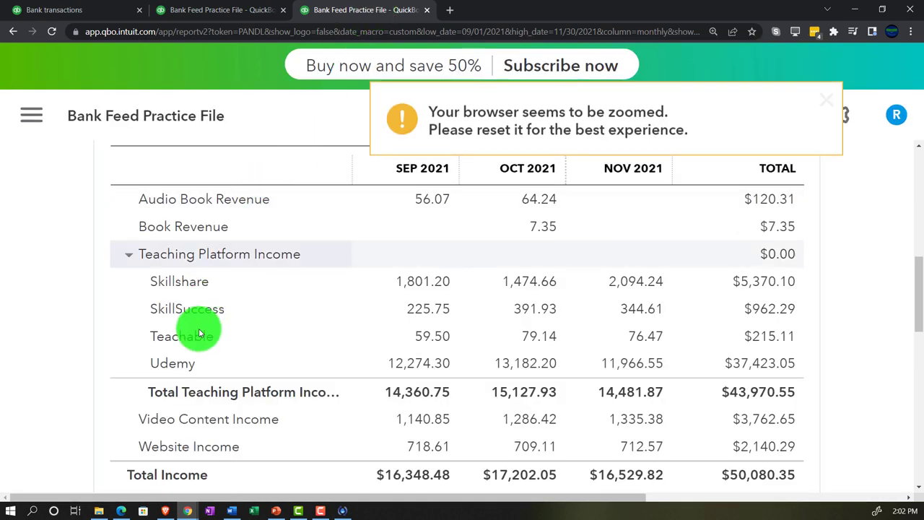
scroll(182, 361, up, 3)
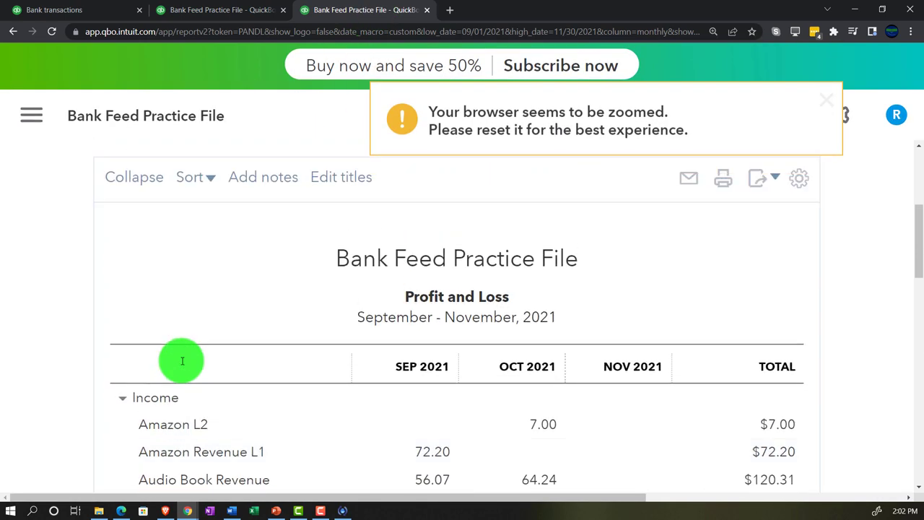
scroll(182, 361, down, 3)
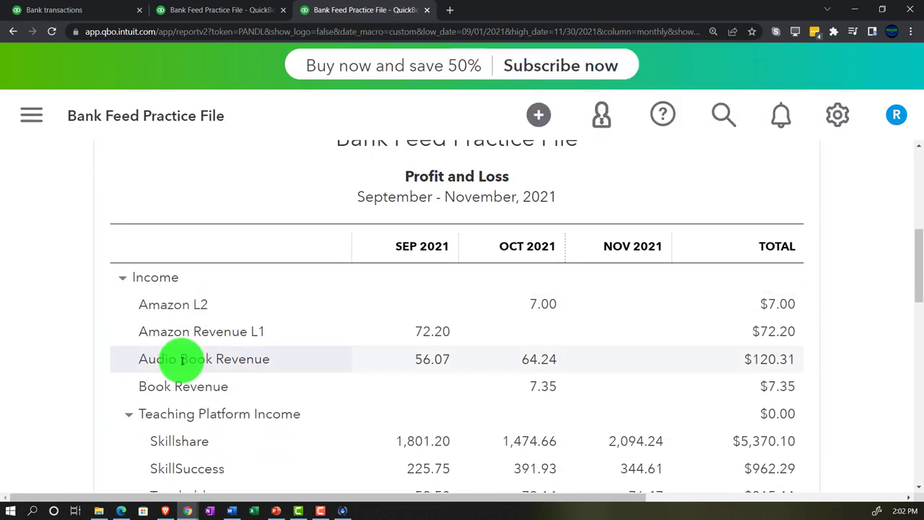